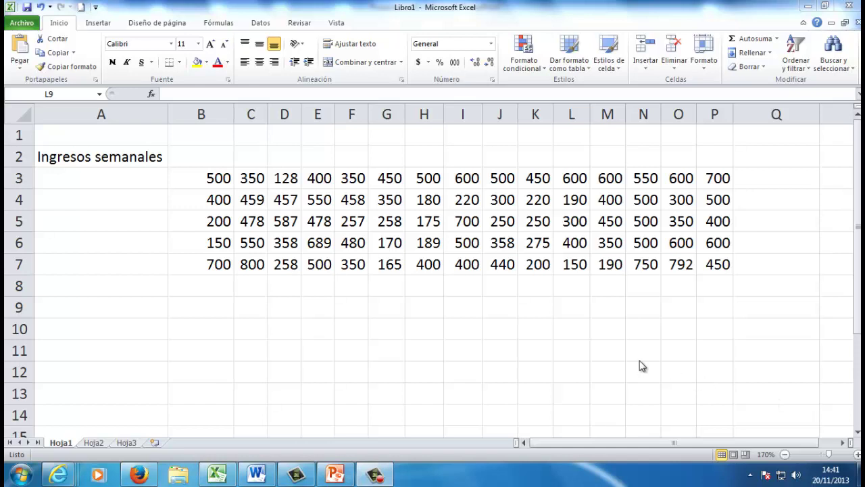
Enter the labels total in B10 and n in C10, and widen column D slightly
{"action": "left_click", "coordinate": [206, 330]}
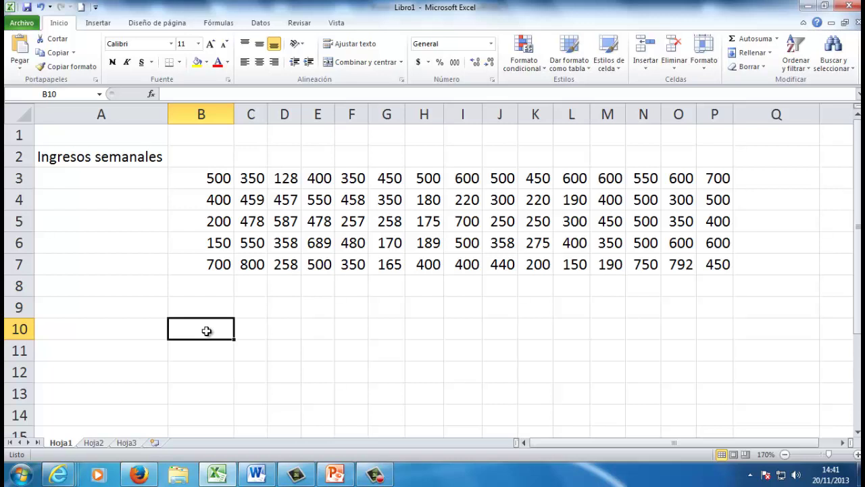
{"action": "type", "text": "total"}
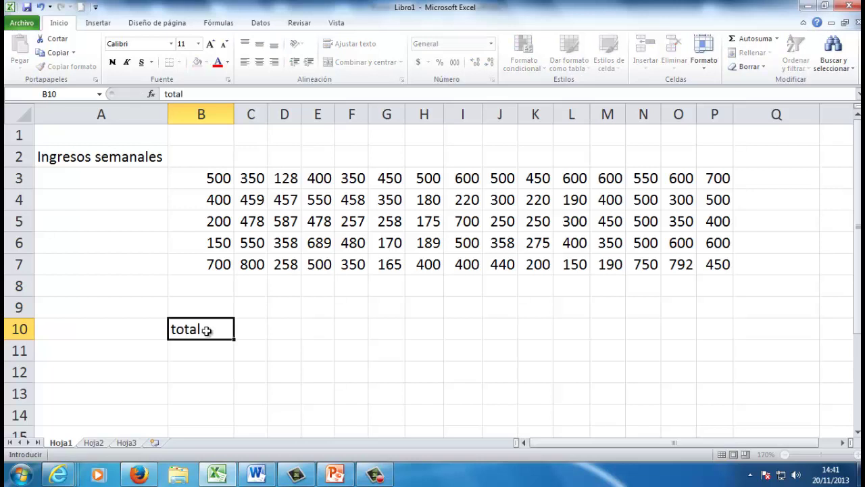
{"action": "key", "text": "Tab"}
{"action": "type", "text": "n"}
{"action": "key", "text": "Tab"}
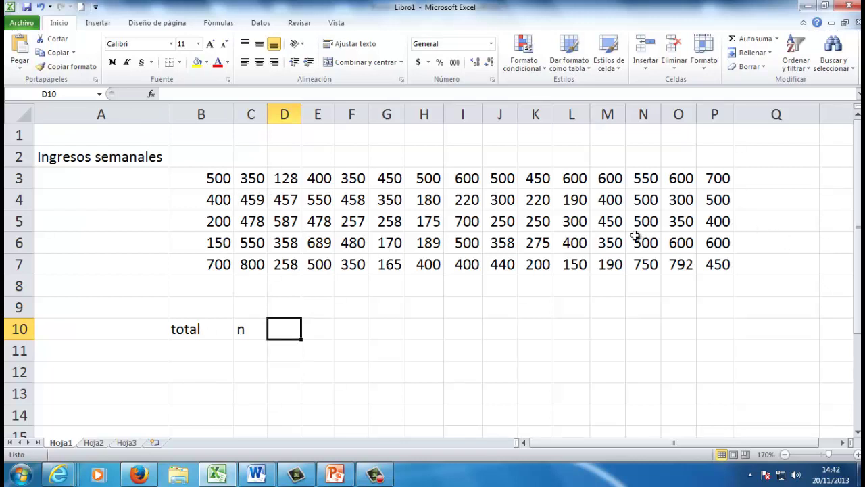
{"action": "left_click_drag", "start_coordinate": [302, 112], "coordinate": [305, 112]}
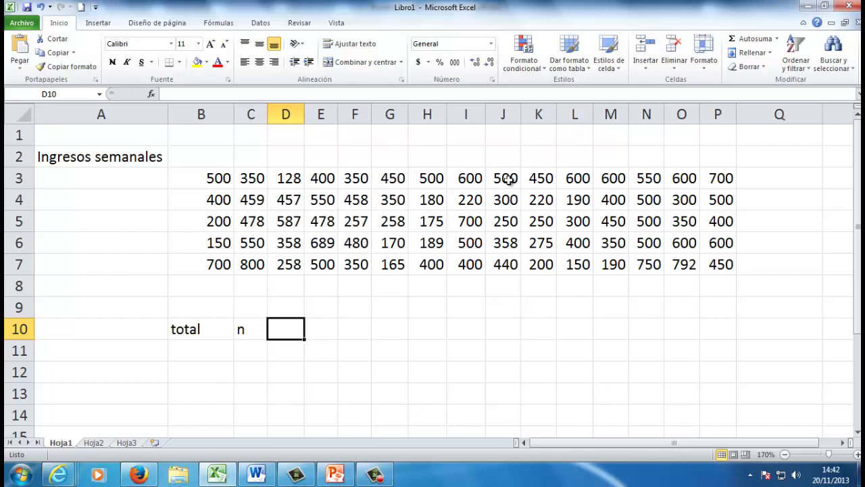
Insert the CONTAR function in D10, choosing it from the list of all functions
{"action": "left_click", "coordinate": [151, 94]}
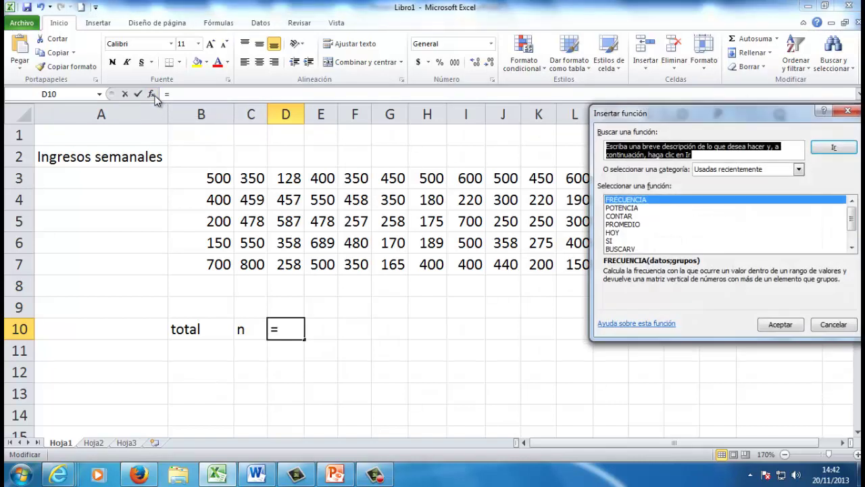
{"action": "left_click_drag", "start_coordinate": [683, 117], "coordinate": [453, 119]}
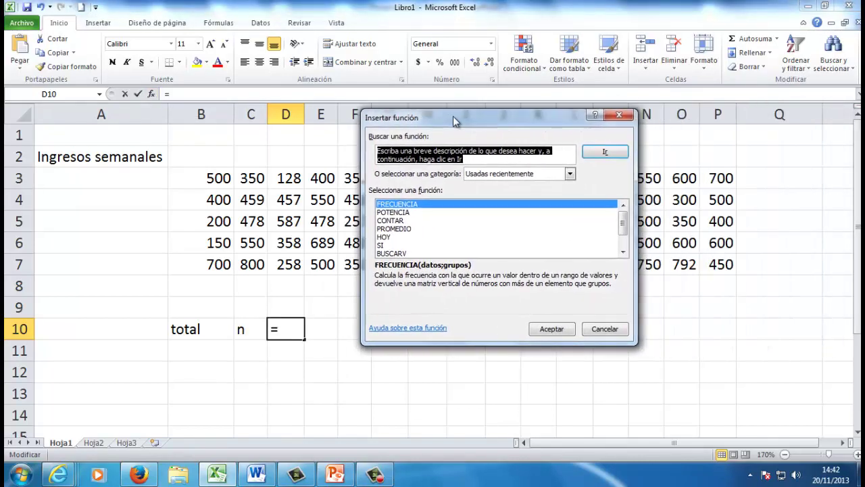
{"action": "left_click", "coordinate": [548, 177]}
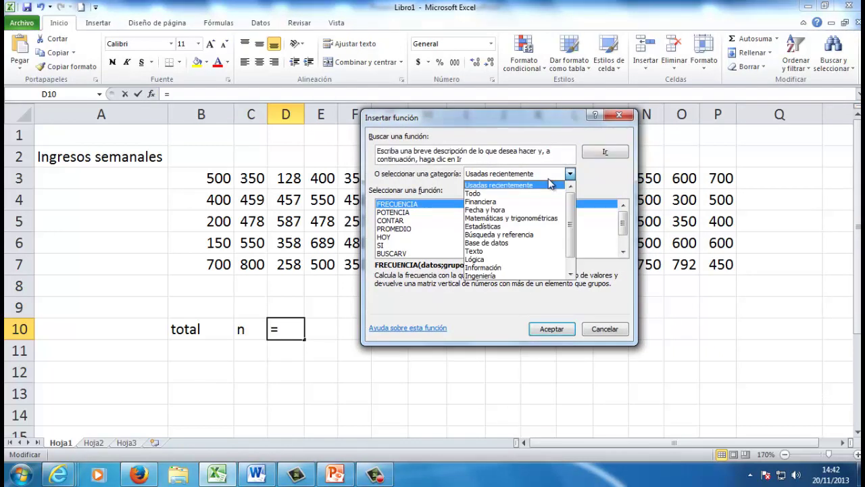
{"action": "left_click", "coordinate": [519, 193]}
{"action": "mouse_move", "coordinate": [627, 221]}
{"action": "left_mouse_down"}
{"action": "mouse_move", "coordinate": [626, 232]}
{"action": "mouse_move", "coordinate": [624, 213]}
{"action": "left_mouse_up"}
{"action": "left_click", "coordinate": [623, 206]}
{"action": "left_click", "coordinate": [622, 207]}
{"action": "left_click", "coordinate": [622, 207]}
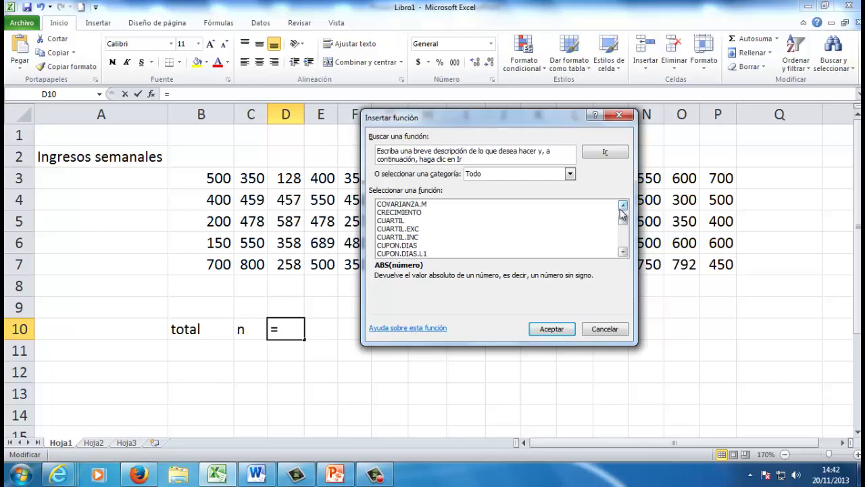
{"action": "left_click", "coordinate": [623, 251]}
{"action": "left_click", "coordinate": [623, 251]}
{"action": "left_click", "coordinate": [623, 251]}
{"action": "left_click", "coordinate": [621, 207]}
{"action": "left_click", "coordinate": [622, 207]}
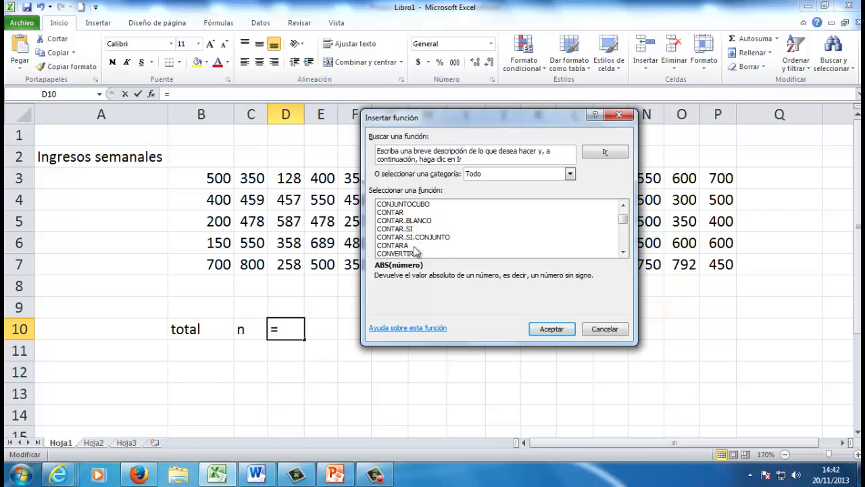
{"action": "left_click", "coordinate": [402, 214]}
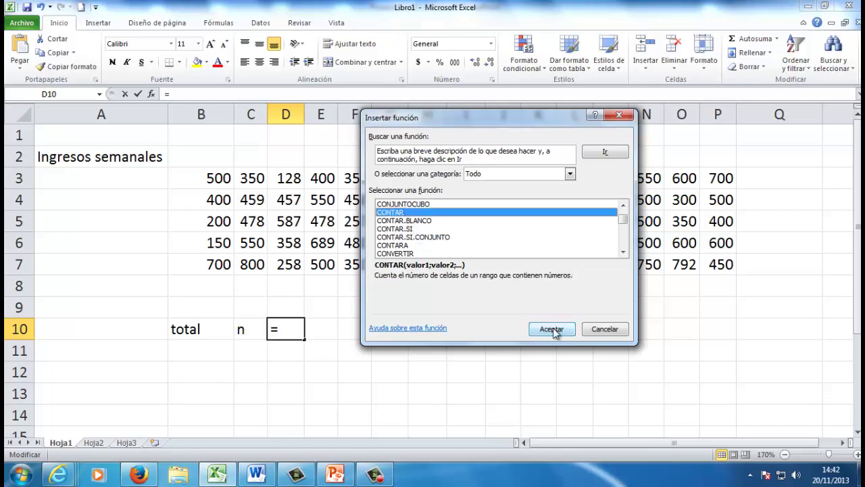
{"action": "left_click", "coordinate": [552, 328]}
Set CONTAR's first argument to the income data B3:P7 and accept the formula
{"action": "left_click_drag", "start_coordinate": [443, 166], "coordinate": [268, 362]}
{"action": "left_click_drag", "start_coordinate": [203, 181], "coordinate": [725, 255]}
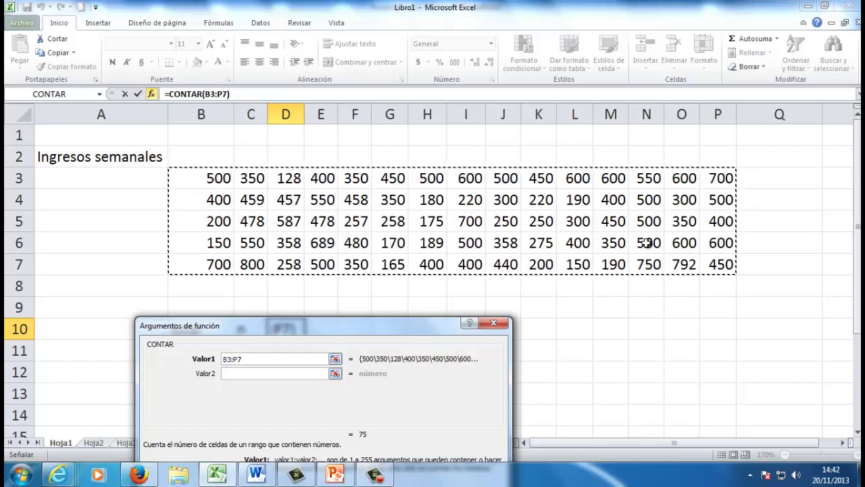
{"action": "left_click_drag", "start_coordinate": [410, 326], "coordinate": [518, 111]}
{"action": "left_click", "coordinate": [533, 302]}
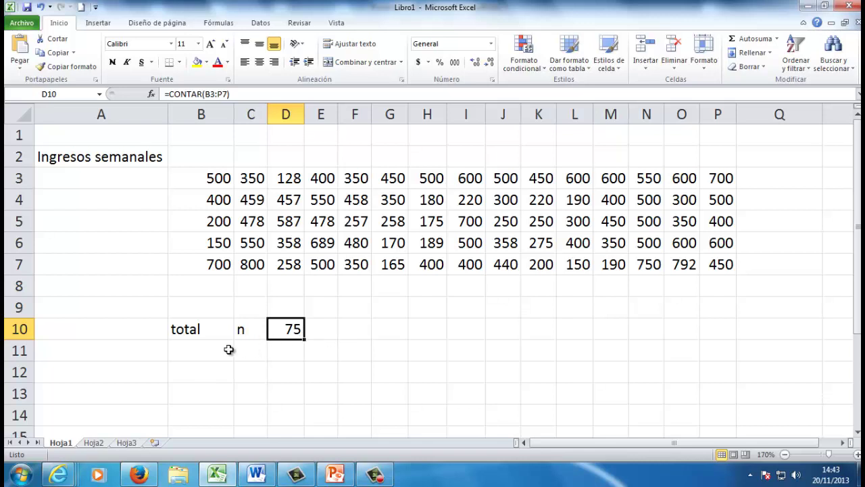
Widen column C and enter the labels max, min, rango, ancho and ancho final in C11:C15
{"action": "left_click_drag", "start_coordinate": [264, 120], "coordinate": [286, 120]}
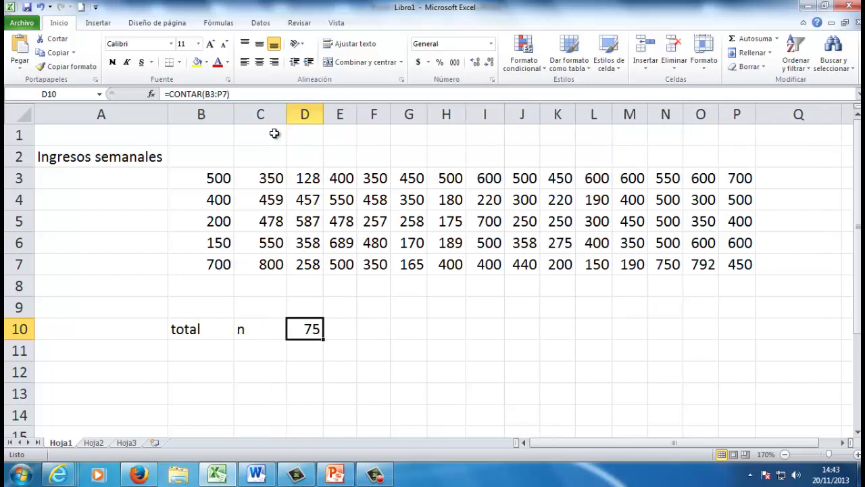
{"action": "left_click", "coordinate": [251, 347]}
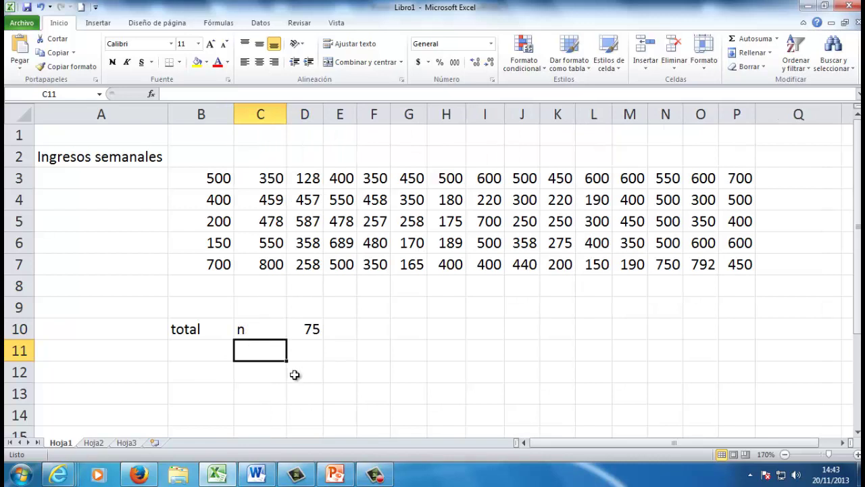
{"action": "type", "text": "max"}
{"action": "key", "text": "Return"}
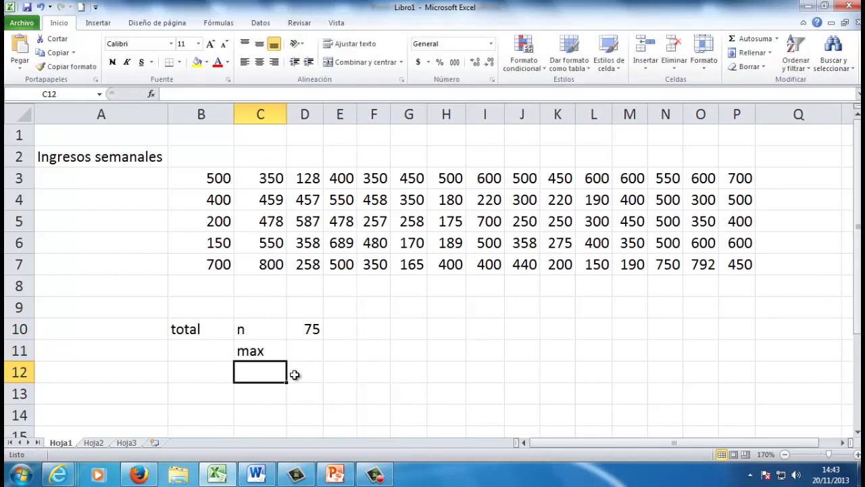
{"action": "type", "text": "min"}
{"action": "key", "text": "Return"}
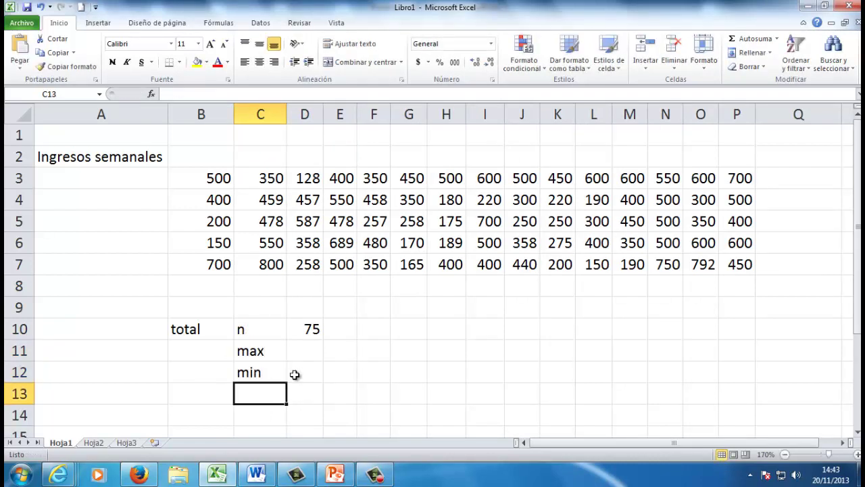
{"action": "type", "text": "rango"}
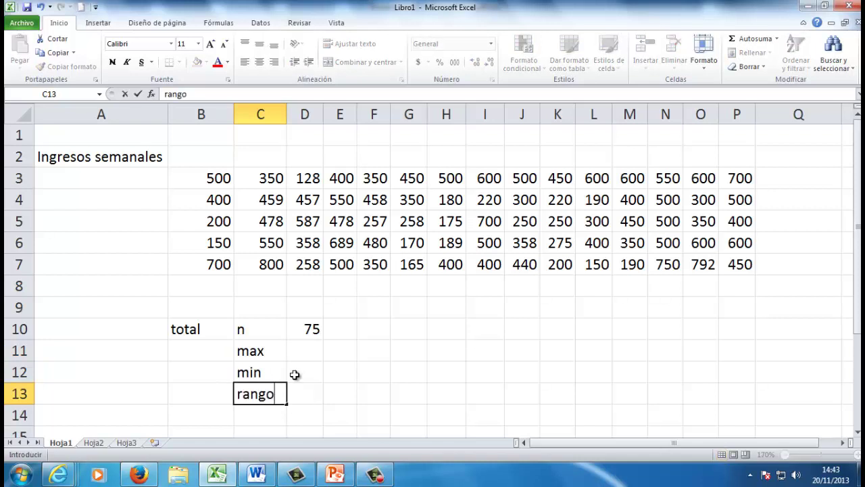
{"action": "key", "text": "Return"}
{"action": "type", "text": "ancho"}
{"action": "key", "text": "Return"}
{"action": "type", "text": "ancho final"}
{"action": "key", "text": "Return"}
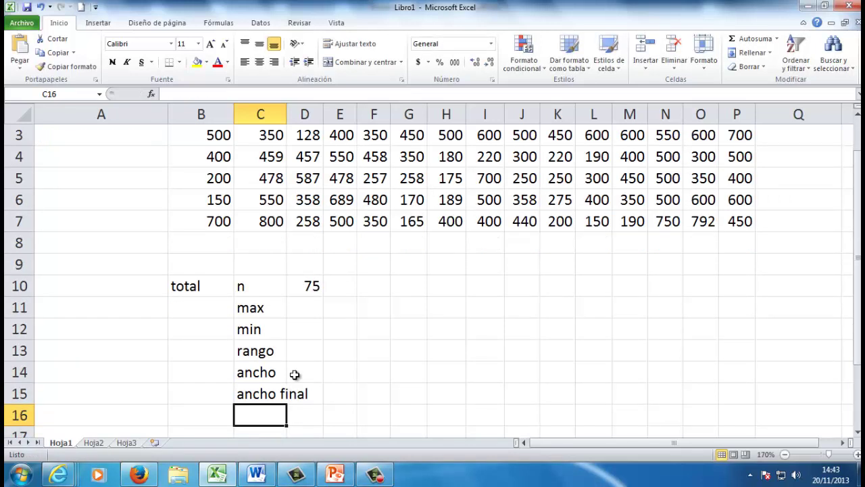
Reduce the font size of the ancho final label in C15 to 8
{"action": "left_click", "coordinate": [255, 390]}
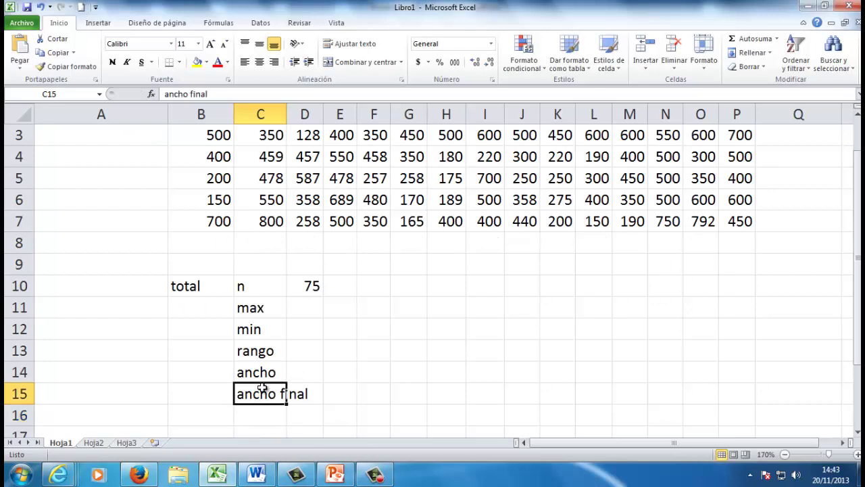
{"action": "left_click", "coordinate": [226, 46]}
{"action": "left_click", "coordinate": [225, 46]}
{"action": "left_click", "coordinate": [225, 46]}
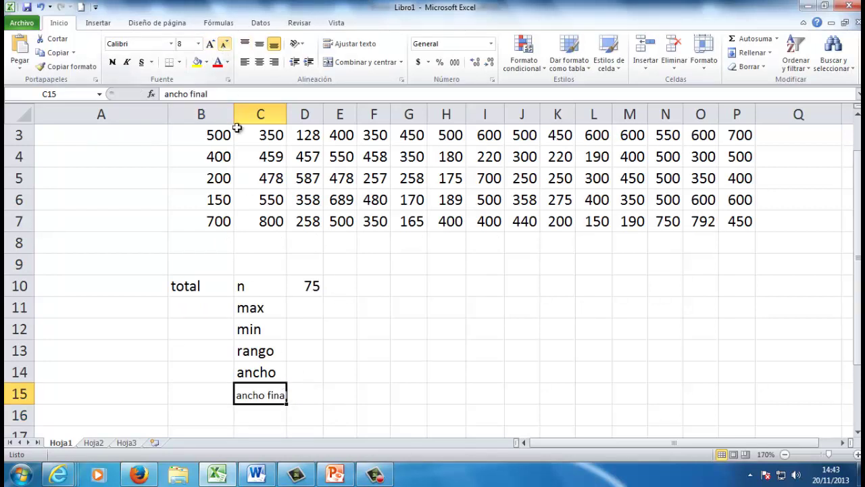
{"action": "left_click", "coordinate": [298, 384]}
Insert the MAX function in D11, choosing it from the list of all functions
{"action": "scroll", "coordinate": [312, 314], "scroll_direction": "up", "scroll_amount": 1}
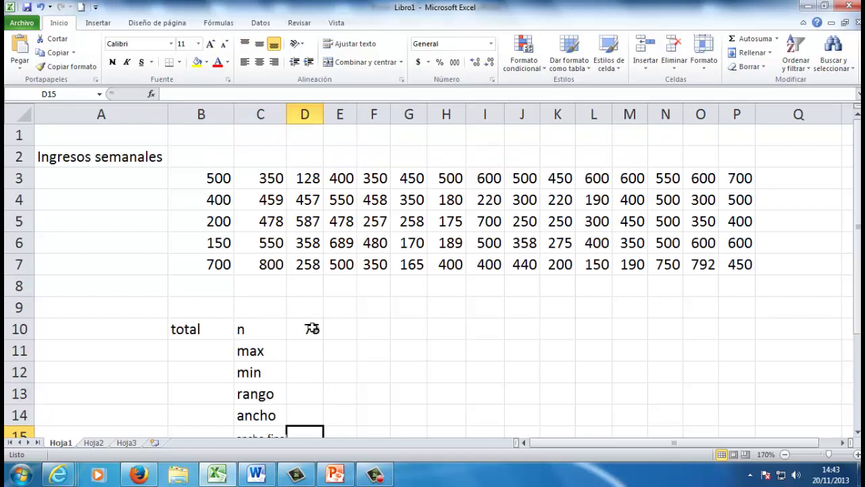
{"action": "left_click", "coordinate": [310, 353]}
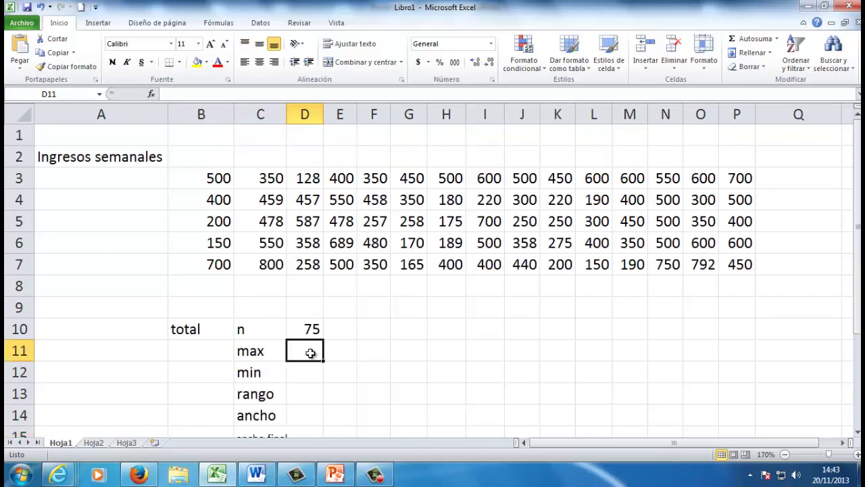
{"action": "left_click", "coordinate": [152, 94]}
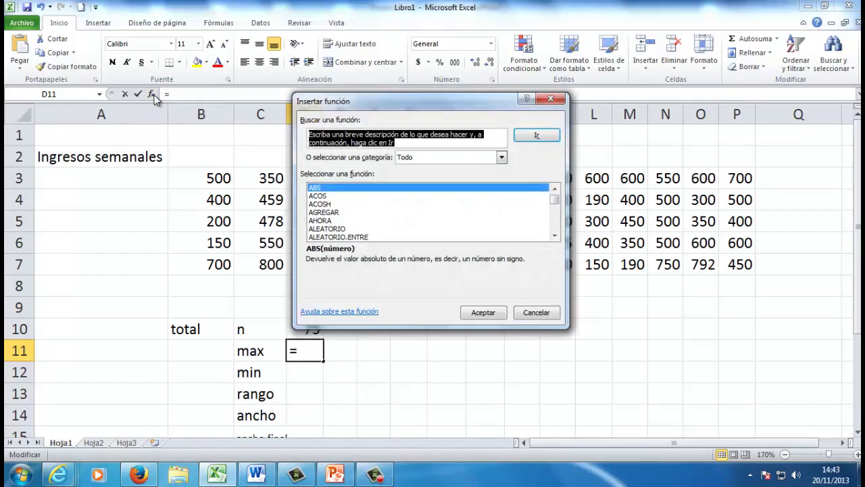
{"action": "left_click", "coordinate": [501, 159]}
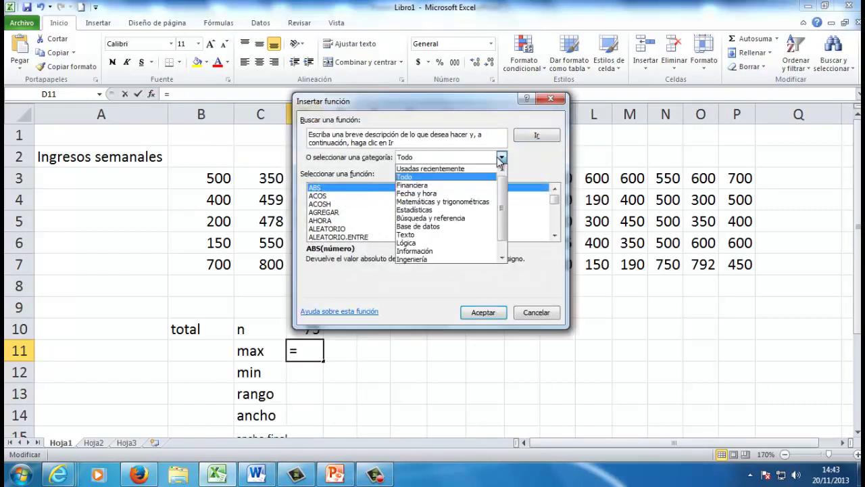
{"action": "left_click", "coordinate": [446, 177]}
{"action": "left_click_drag", "start_coordinate": [554, 200], "coordinate": [555, 216]}
{"action": "left_click", "coordinate": [554, 189]}
{"action": "left_click", "coordinate": [554, 189]}
{"action": "left_click", "coordinate": [555, 188]}
{"action": "left_click", "coordinate": [317, 196]}
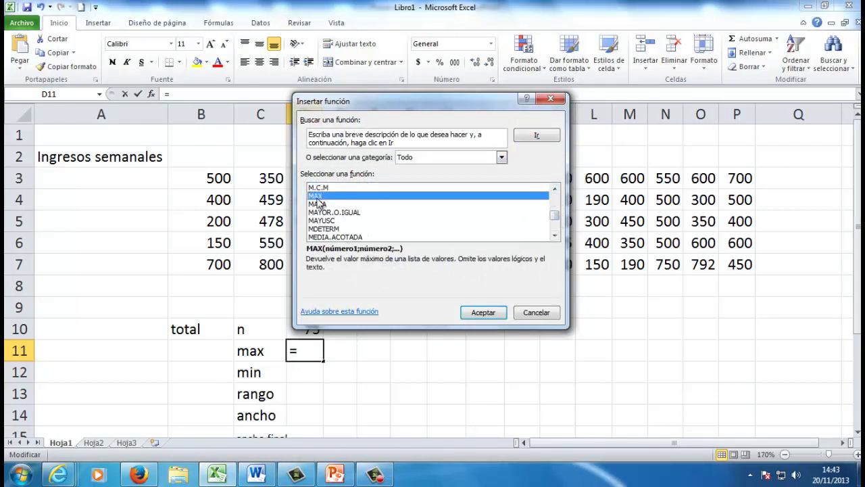
{"action": "left_click", "coordinate": [477, 311]}
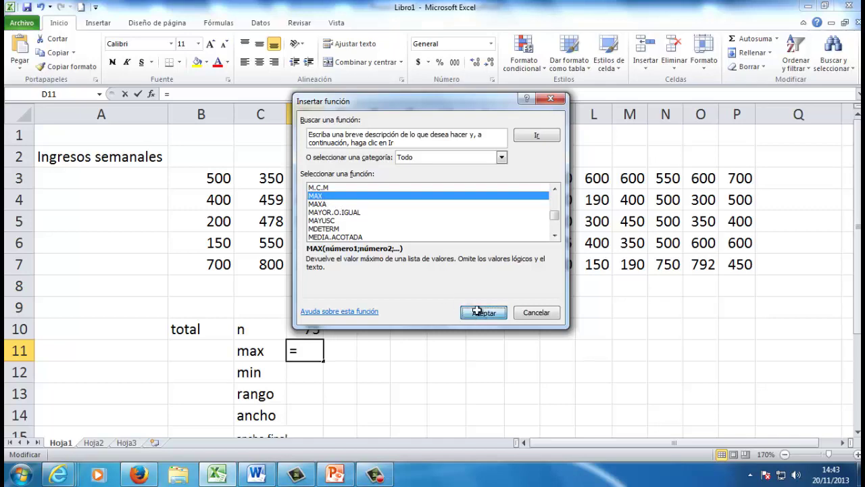
Set MAX's first argument to the income data B3:P7 and accept the formula
{"action": "left_click_drag", "start_coordinate": [371, 113], "coordinate": [344, 331]}
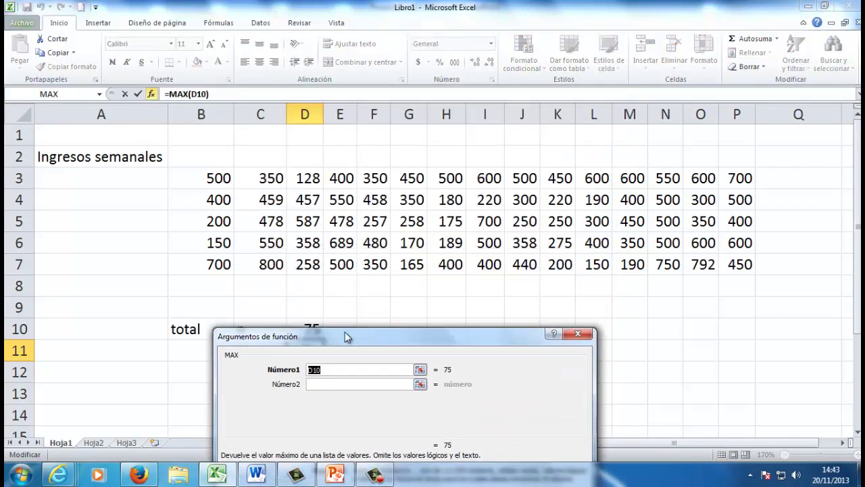
{"action": "left_click_drag", "start_coordinate": [215, 174], "coordinate": [744, 268]}
{"action": "left_click_drag", "start_coordinate": [511, 332], "coordinate": [510, 144]}
{"action": "left_click", "coordinate": [504, 342]}
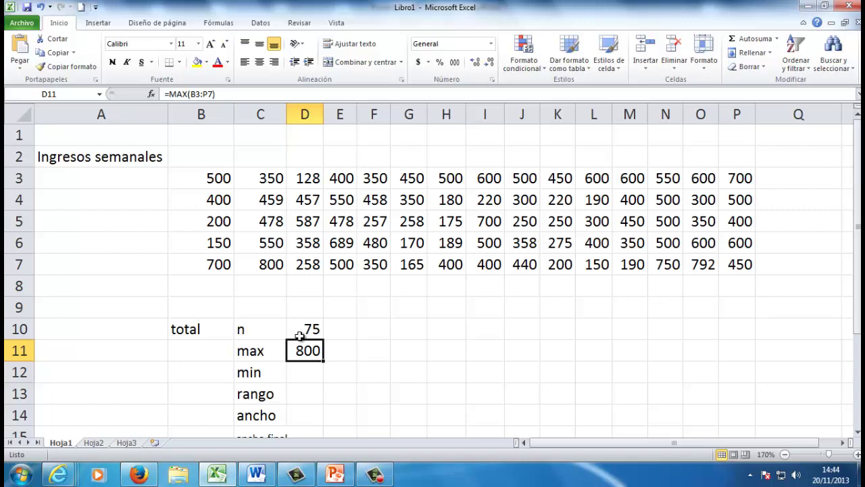
Insert the MIN function in D12, choosing it from the list of all functions
{"action": "left_click", "coordinate": [308, 368]}
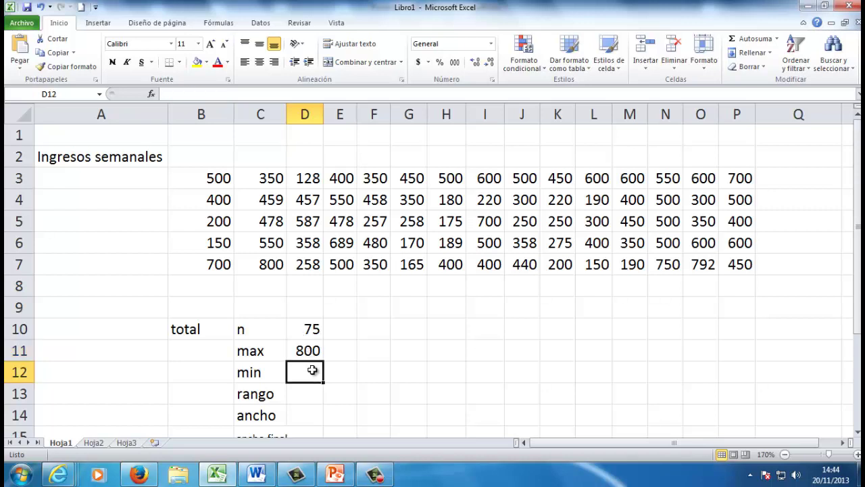
{"action": "left_click", "coordinate": [151, 93]}
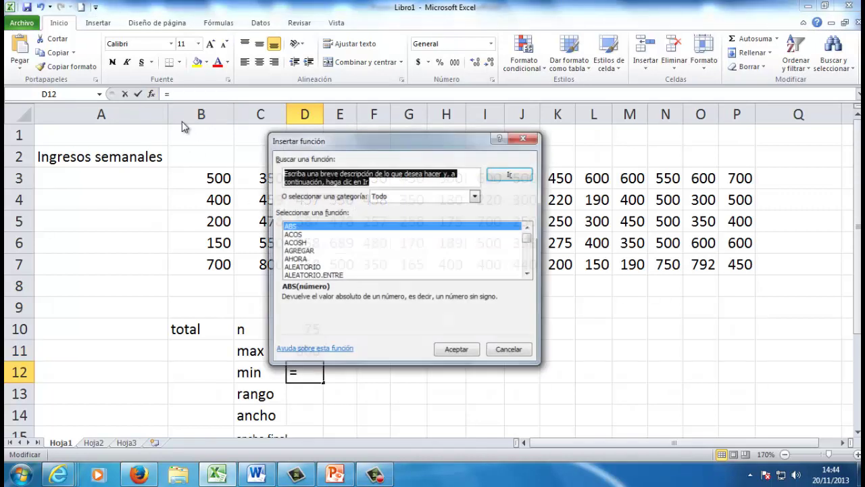
{"action": "mouse_move", "coordinate": [529, 239]}
{"action": "left_mouse_down"}
{"action": "mouse_move", "coordinate": [533, 264]}
{"action": "mouse_move", "coordinate": [529, 253]}
{"action": "left_mouse_up"}
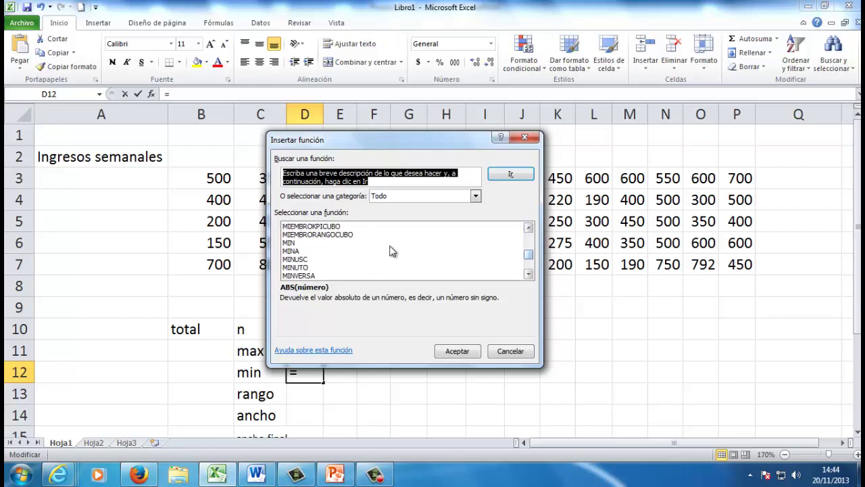
{"action": "left_click", "coordinate": [297, 244]}
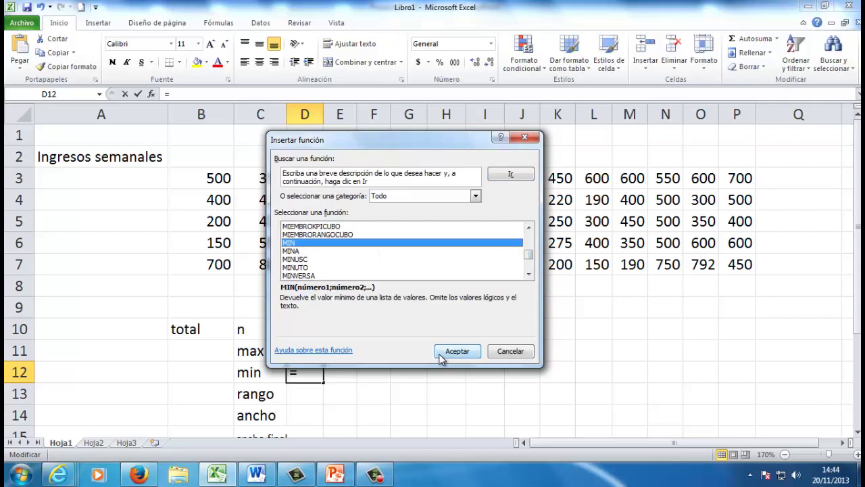
{"action": "left_click", "coordinate": [448, 353]}
Set MIN's first argument to the income data B3:P7 and accept the formula
{"action": "left_click_drag", "start_coordinate": [270, 149], "coordinate": [255, 332]}
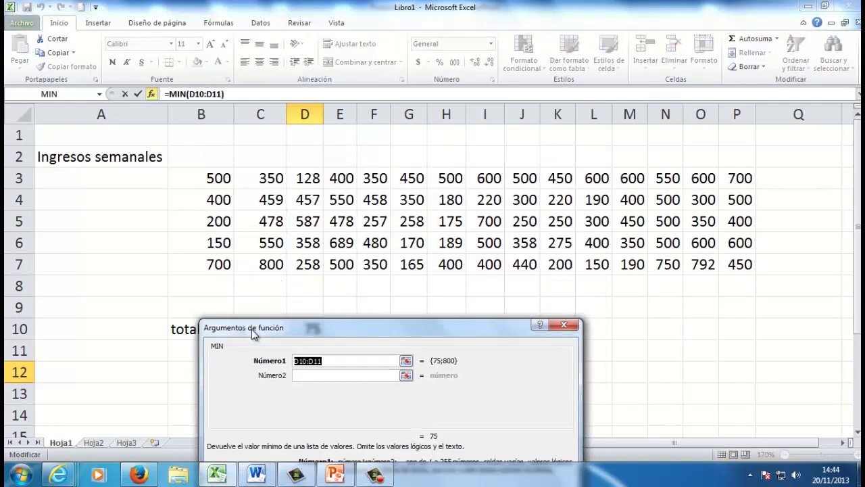
{"action": "left_click_drag", "start_coordinate": [209, 172], "coordinate": [731, 265]}
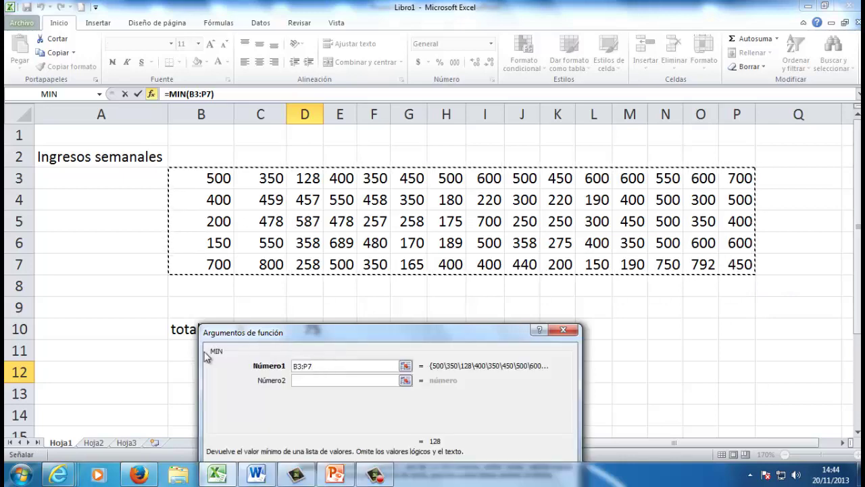
{"action": "left_click_drag", "start_coordinate": [350, 342], "coordinate": [445, 133]}
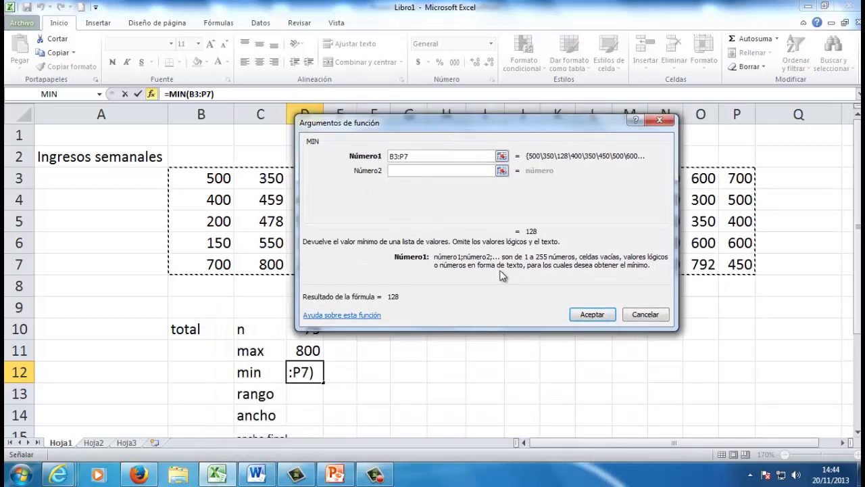
{"action": "left_click", "coordinate": [593, 315]}
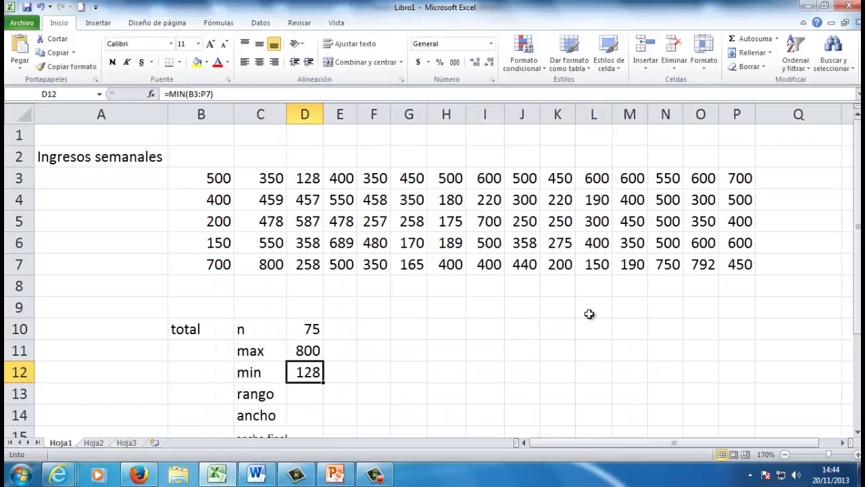
{"action": "left_click", "coordinate": [345, 380]}
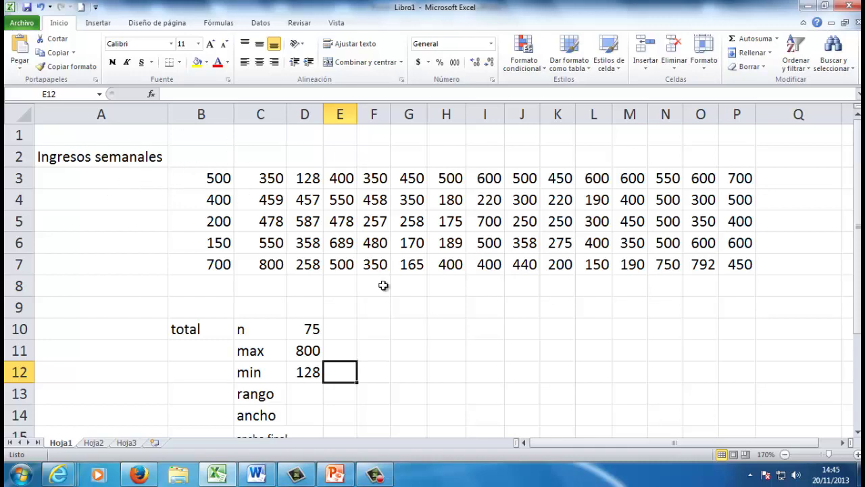
Calculate the range in D13 with the formula =D11-D12
{"action": "left_click", "coordinate": [314, 389]}
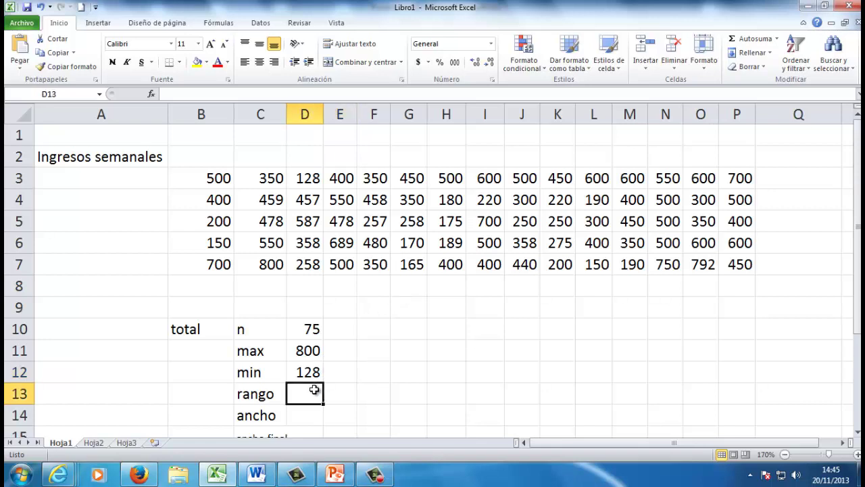
{"action": "type", "text": "="}
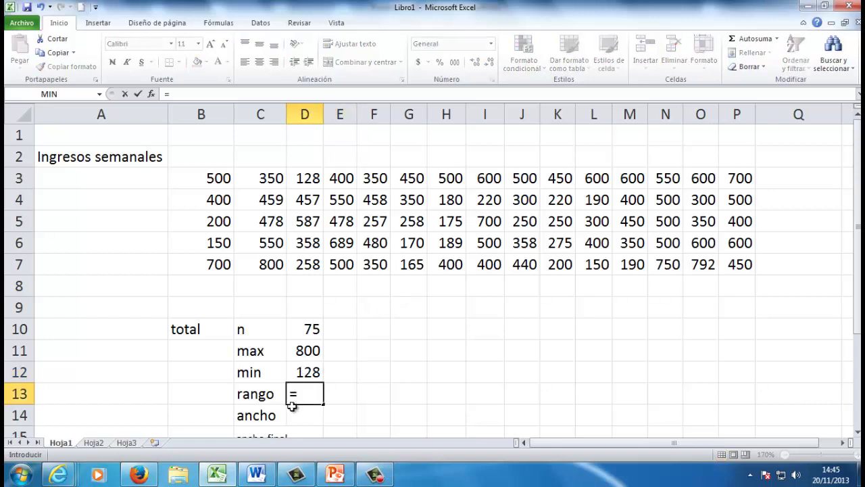
{"action": "left_click", "coordinate": [298, 351]}
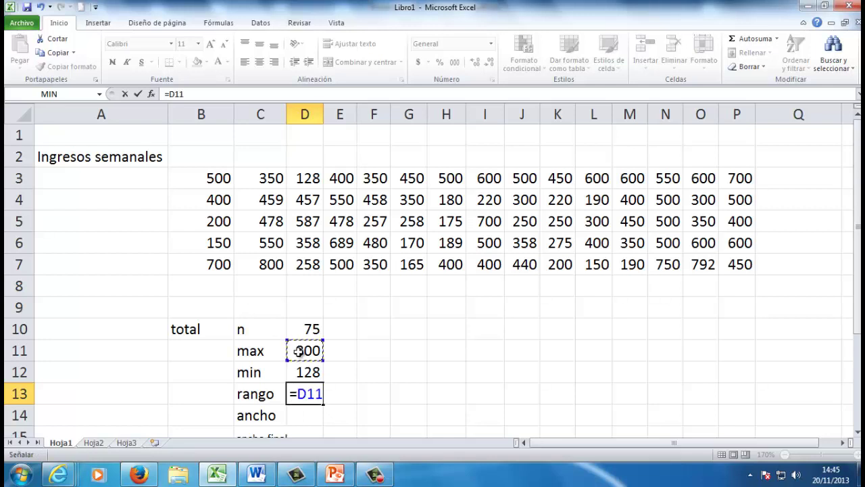
{"action": "type", "text": "-"}
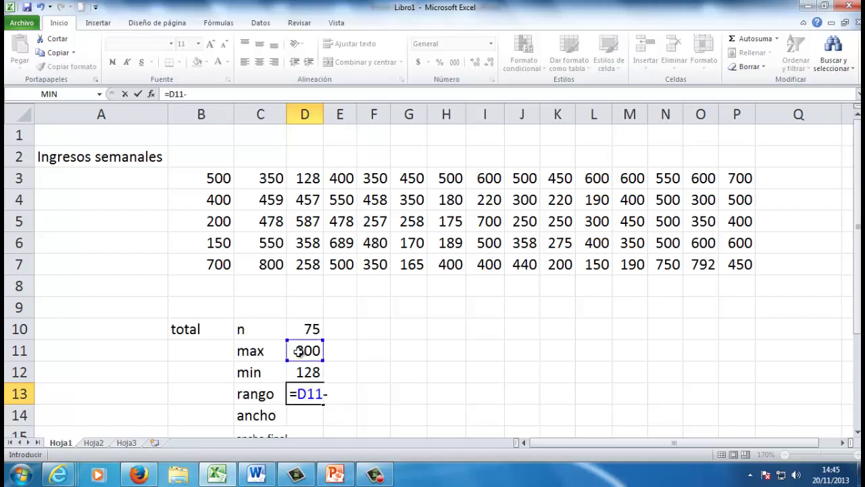
{"action": "left_click", "coordinate": [306, 372]}
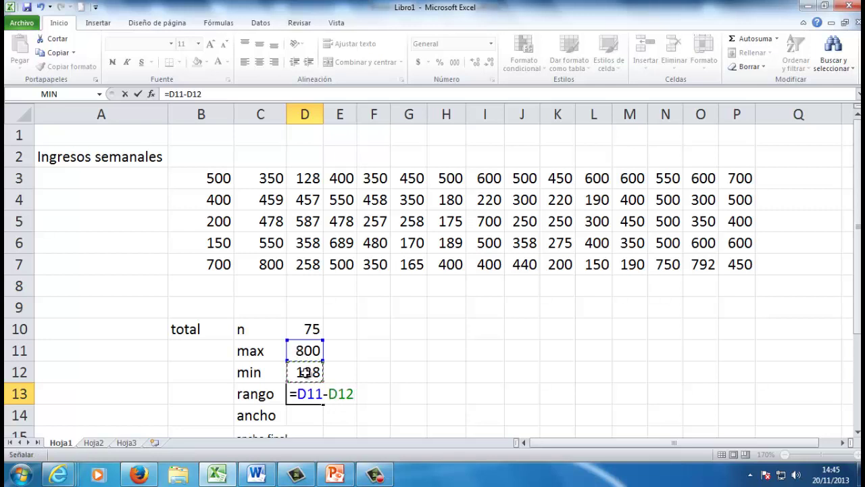
{"action": "key", "text": "Return"}
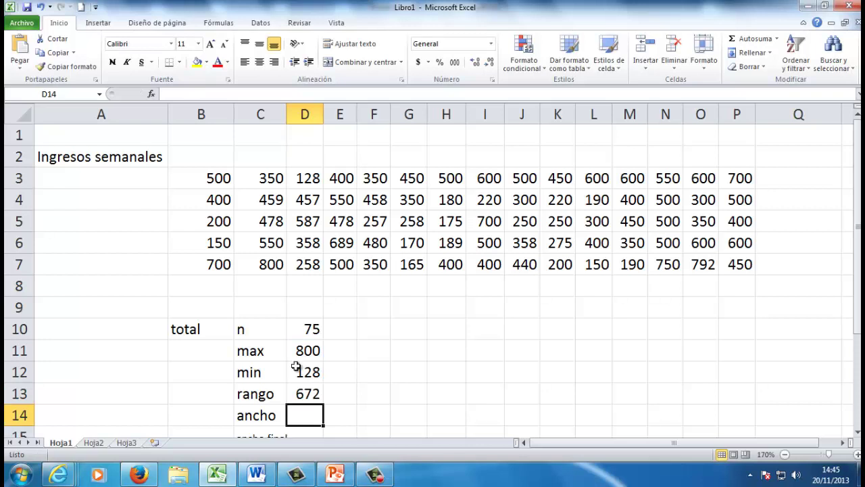
Move the ancho and ancho final labels down one row and enter the label k in C14
{"action": "scroll", "coordinate": [352, 419], "scroll_direction": "down", "scroll_amount": 2}
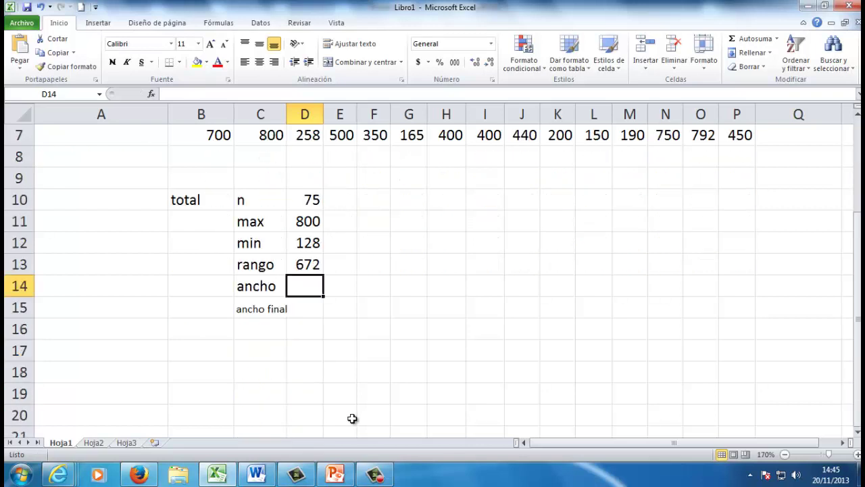
{"action": "scroll", "coordinate": [352, 419], "scroll_direction": "up", "scroll_amount": 1}
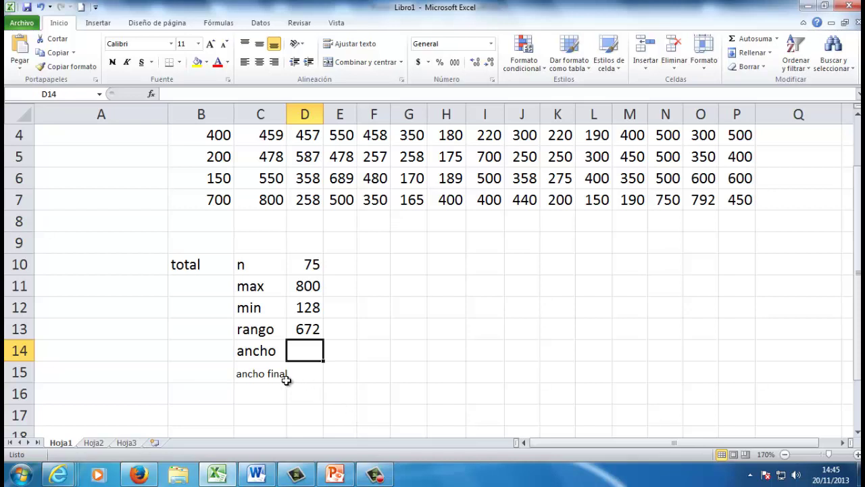
{"action": "left_click", "coordinate": [277, 387]}
{"action": "left_click_drag", "start_coordinate": [248, 347], "coordinate": [249, 376]}
{"action": "left_click", "coordinate": [249, 350]}
{"action": "type", "text": "k"}
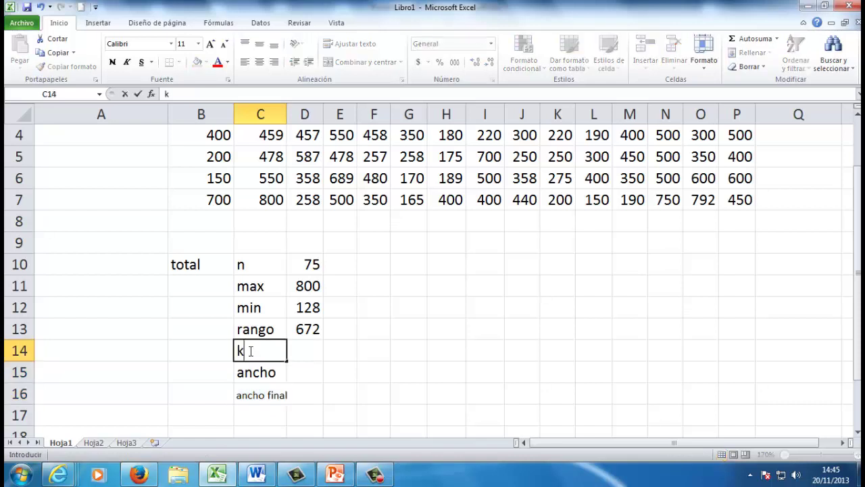
{"action": "left_click", "coordinate": [309, 384]}
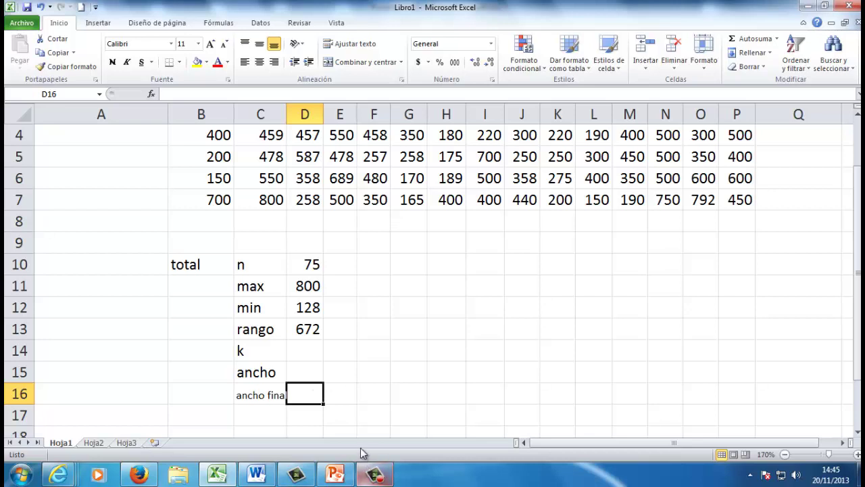
Switch to sheet Hoja2, enlarge its zoom to 140% and select cell B2
{"action": "left_click", "coordinate": [101, 442]}
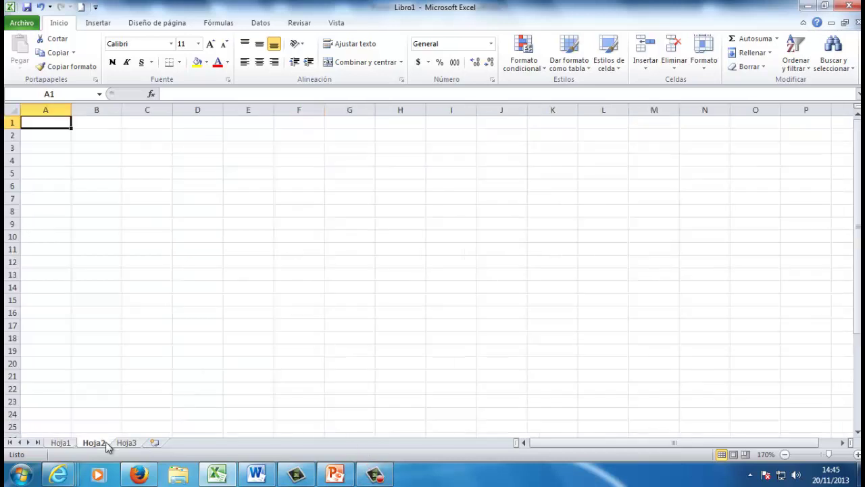
{"action": "left_click", "coordinate": [66, 442]}
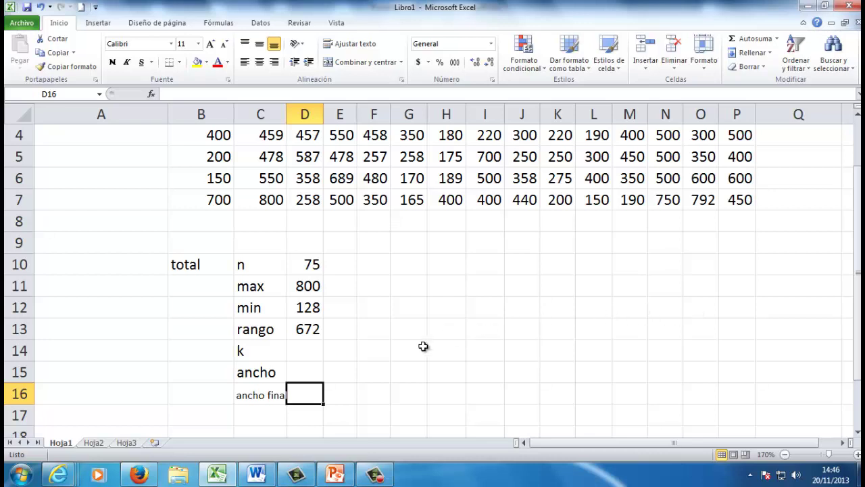
{"action": "left_click", "coordinate": [94, 442]}
{"action": "left_click", "coordinate": [136, 149]}
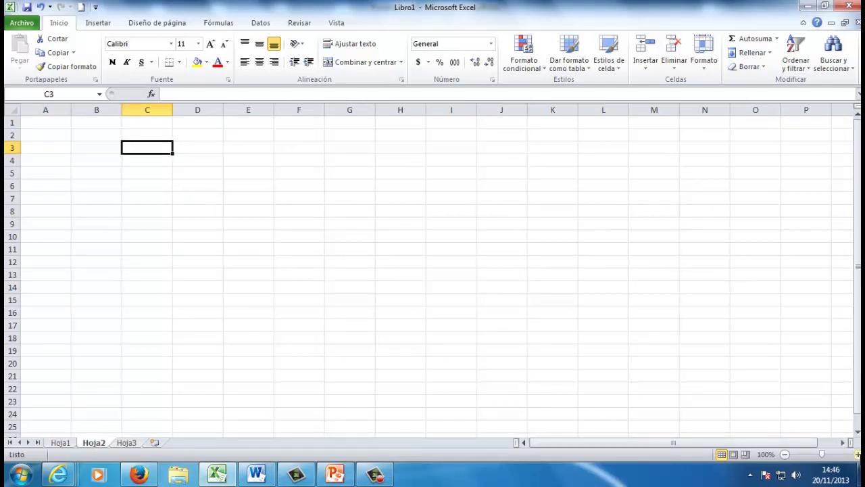
{"action": "left_click", "coordinate": [857, 454]}
{"action": "left_click", "coordinate": [857, 454]}
{"action": "left_click", "coordinate": [857, 454]}
{"action": "left_click", "coordinate": [857, 454]}
{"action": "left_click", "coordinate": [152, 144]}
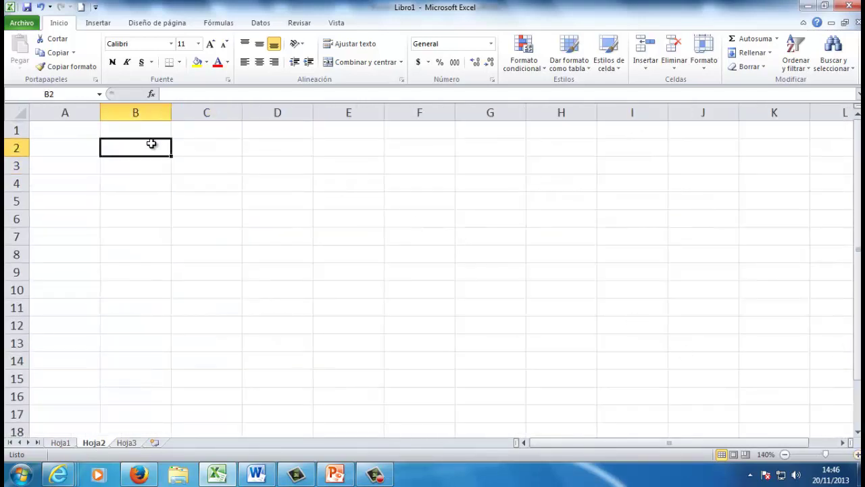
{"action": "type", "text": "a a la"}
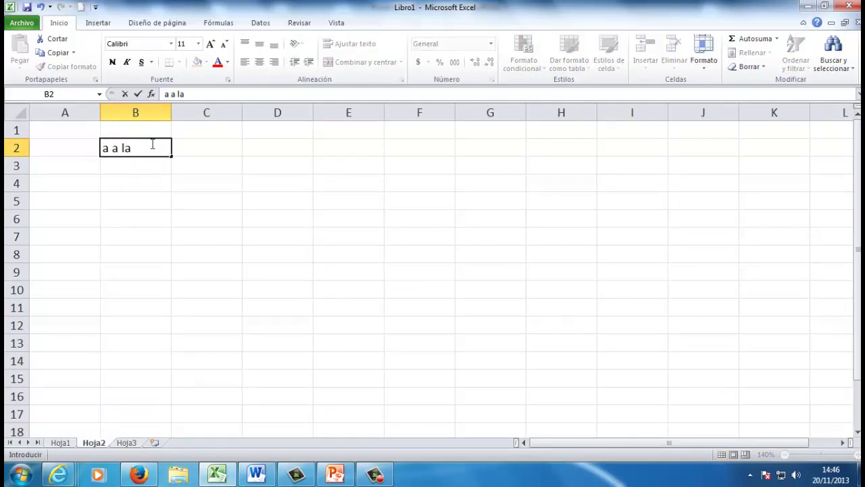
{"action": "key", "text": "BackSpace"}
{"action": "key", "text": "BackSpace"}
{"action": "key", "text": "BackSpace"}
{"action": "key", "text": "BackSpace"}
{"action": "key", "text": "BackSpace"}
{"action": "key", "text": "BackSpace"}
Enter the label 2 a la K in B2 and the base value 2 in C3
{"action": "type", "text": "2 a la K}"}
{"action": "left_click", "coordinate": [220, 169]}
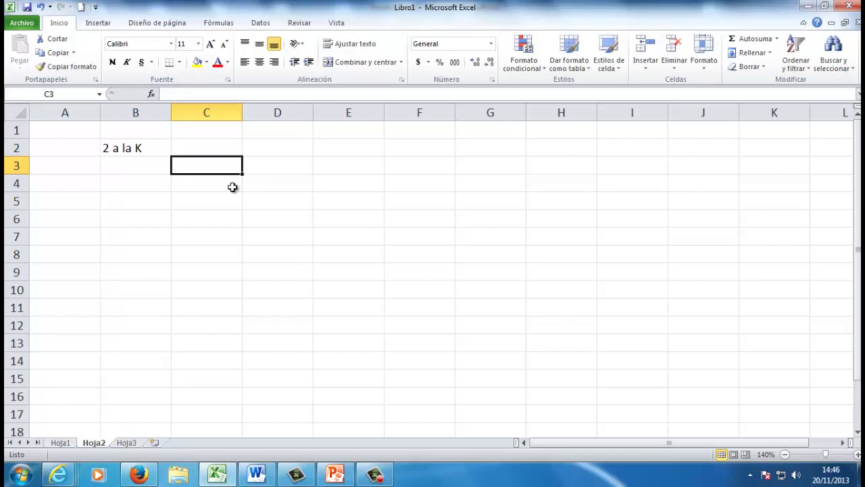
{"action": "type", "text": "2"}
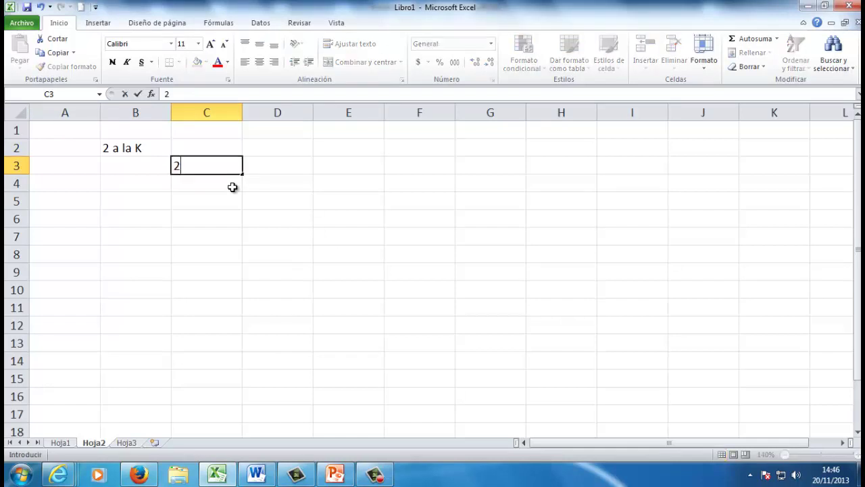
Fill D3:D11 with the consecutive exponents 1 to 9
{"action": "left_click", "coordinate": [278, 169]}
{"action": "type", "text": "1"}
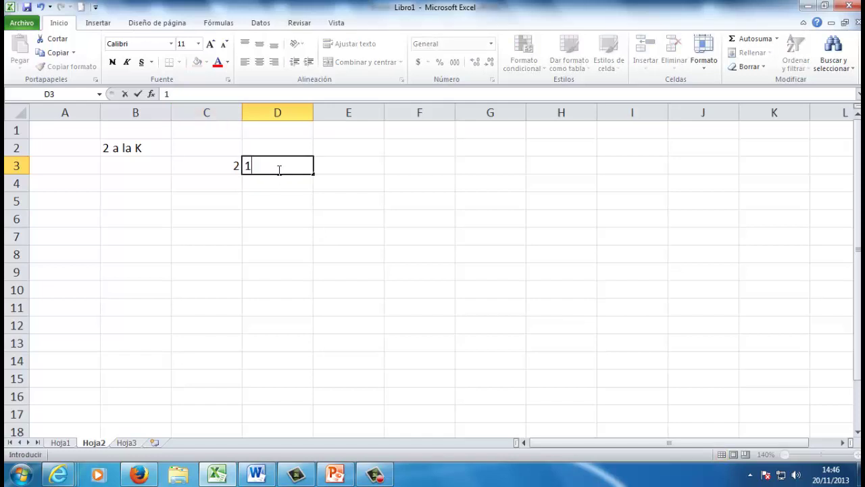
{"action": "left_click", "coordinate": [278, 176]}
{"action": "type", "text": "2"}
{"action": "left_click", "coordinate": [292, 197]}
{"action": "type", "text": "3"}
{"action": "key", "text": "Return"}
{"action": "type", "text": "4"}
{"action": "key", "text": "Return"}
{"action": "type", "text": "5"}
{"action": "key", "text": "Return"}
{"action": "type", "text": "6"}
{"action": "key", "text": "Return"}
{"action": "type", "text": "7"}
{"action": "key", "text": "Return"}
{"action": "type", "text": "8"}
{"action": "key", "text": "Return"}
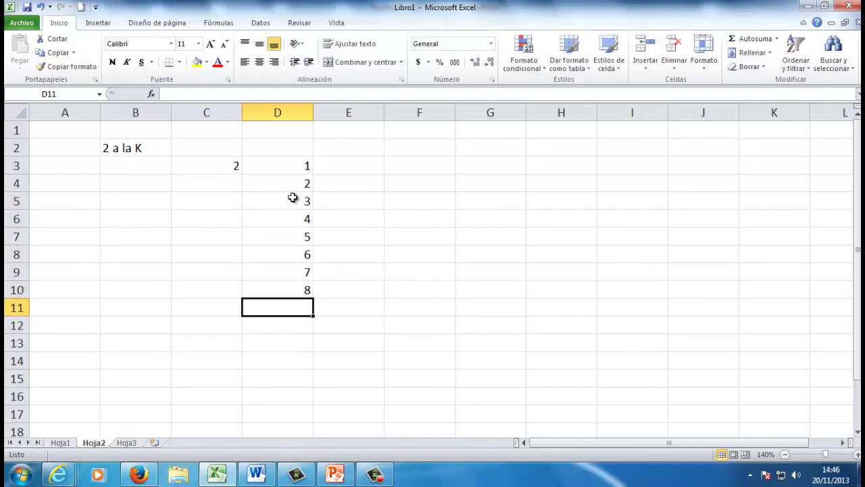
{"action": "type", "text": "9"}
{"action": "key", "text": "Return"}
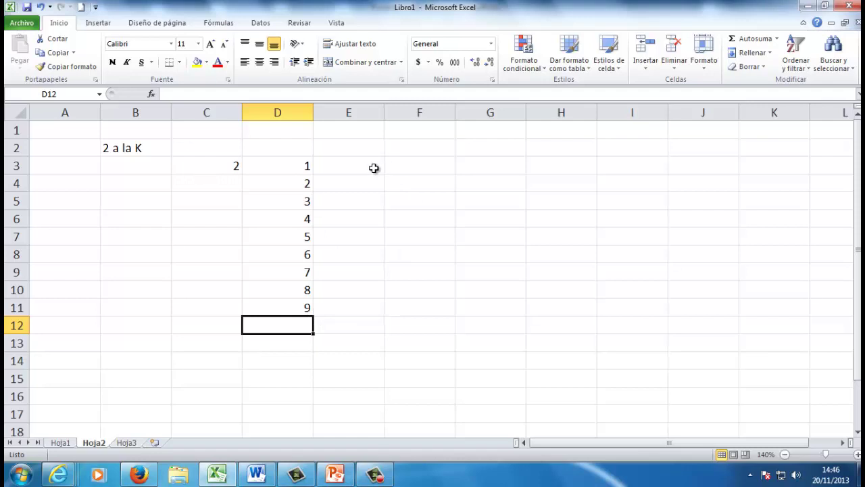
Enter the heading k in D2 and centre the contents of column D
{"action": "left_click", "coordinate": [284, 147]}
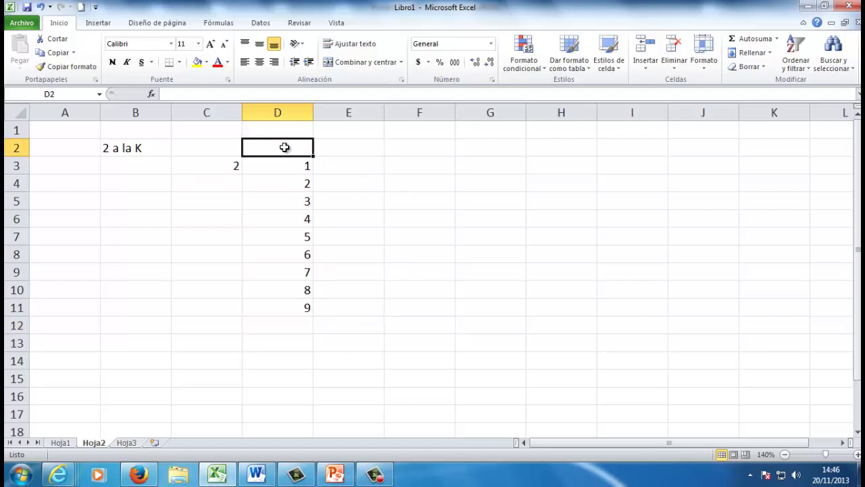
{"action": "type", "text": "k"}
{"action": "left_click", "coordinate": [353, 198]}
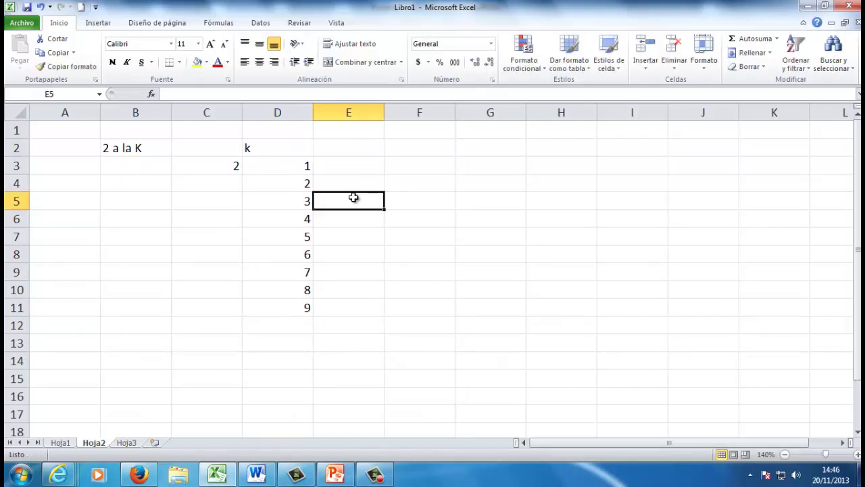
{"action": "left_click", "coordinate": [281, 110]}
{"action": "left_click", "coordinate": [259, 61]}
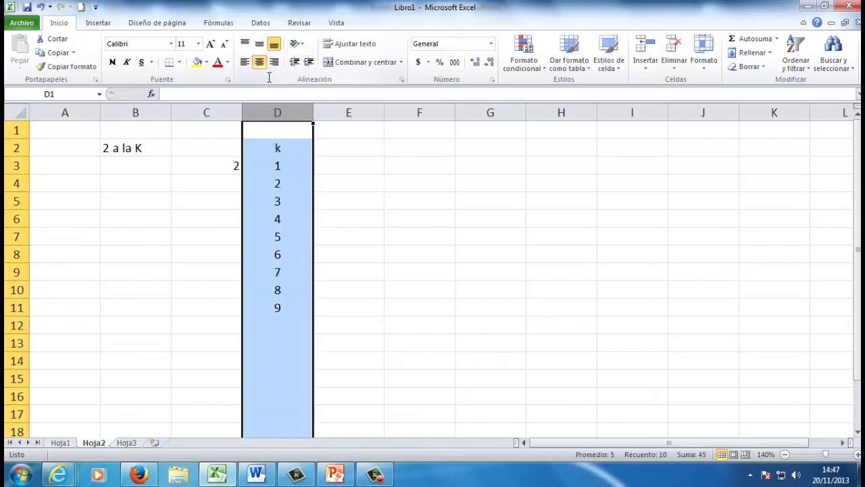
Insert the POTENCIA function from the full function list into cell E3
{"action": "left_click", "coordinate": [354, 170]}
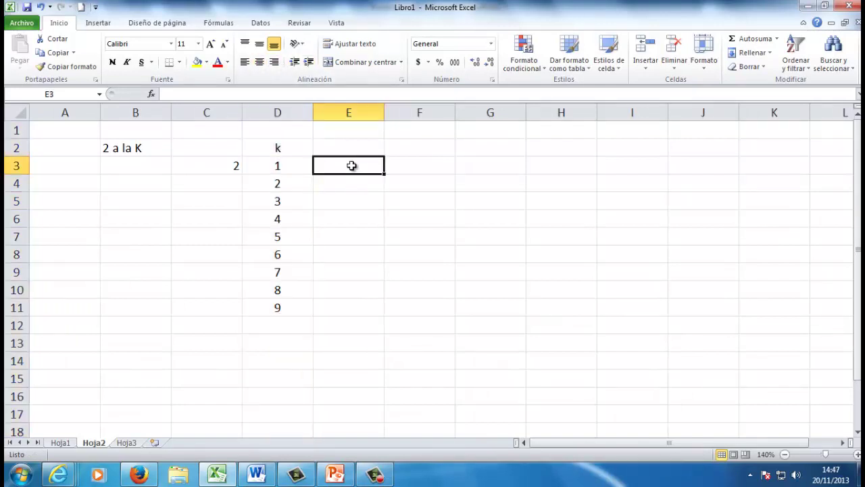
{"action": "left_click", "coordinate": [152, 96]}
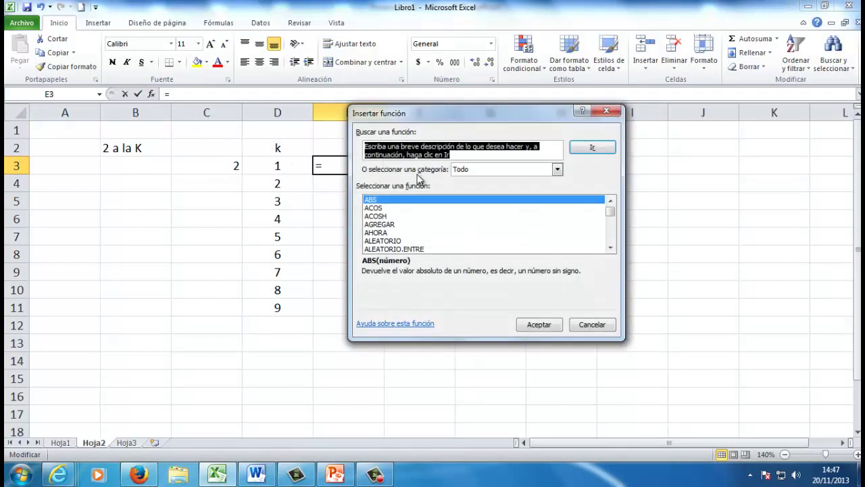
{"action": "left_click", "coordinate": [557, 170]}
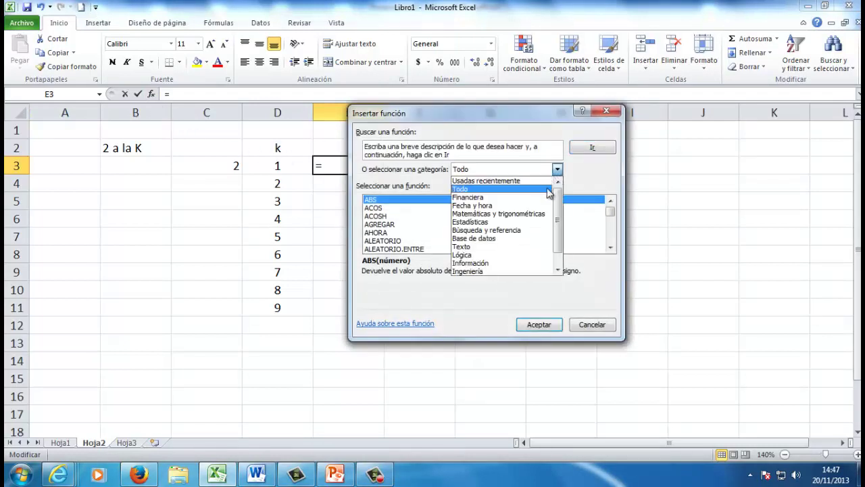
{"action": "scroll", "coordinate": [558, 177], "scroll_direction": "down", "scroll_amount": 1}
{"action": "scroll", "coordinate": [559, 177], "scroll_direction": "up", "scroll_amount": 1}
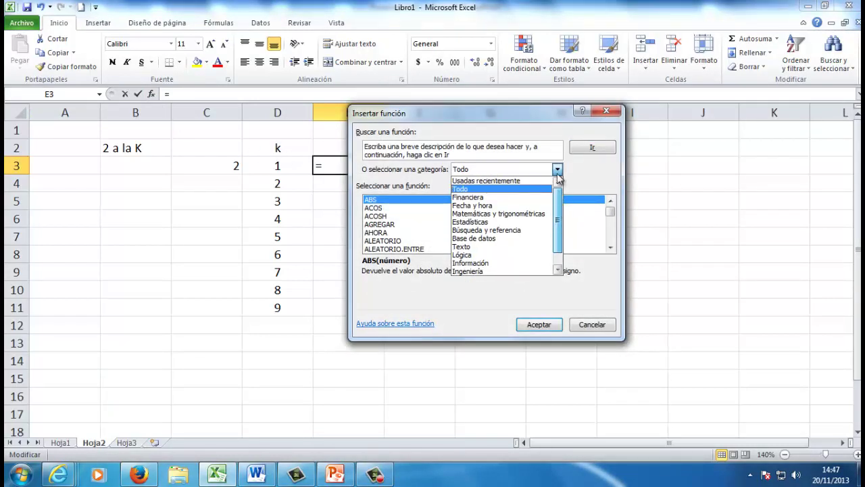
{"action": "left_click", "coordinate": [485, 189]}
{"action": "left_click_drag", "start_coordinate": [613, 211], "coordinate": [614, 233]}
{"action": "left_click", "coordinate": [612, 247]}
{"action": "left_click", "coordinate": [612, 247]}
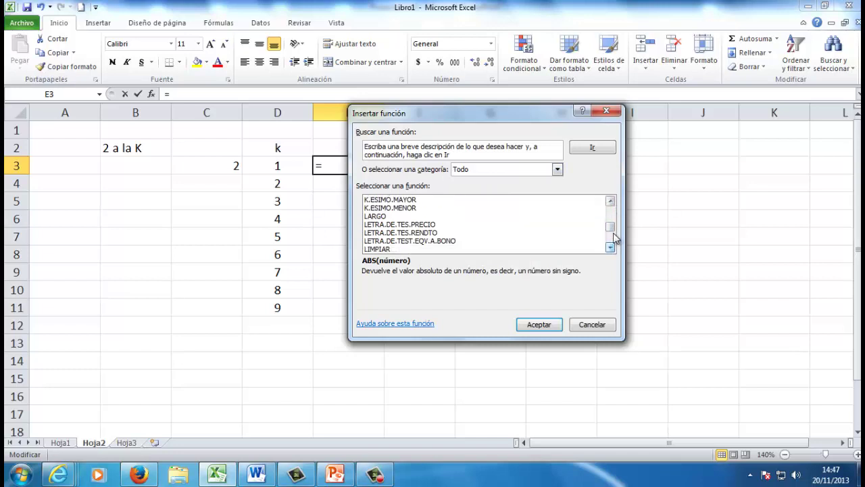
{"action": "left_click_drag", "start_coordinate": [610, 226], "coordinate": [610, 228]}
{"action": "left_click", "coordinate": [612, 248]}
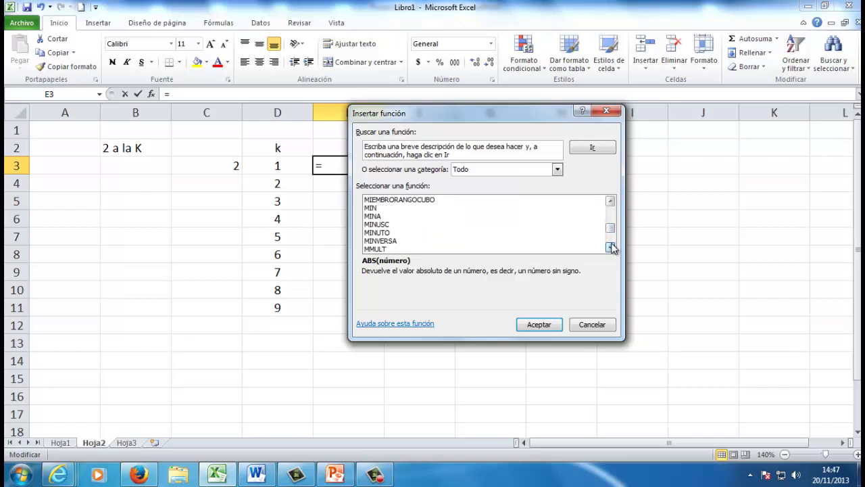
{"action": "left_click", "coordinate": [612, 248]}
{"action": "left_click", "coordinate": [612, 248]}
{"action": "left_click", "coordinate": [612, 247]}
{"action": "left_click", "coordinate": [612, 247]}
{"action": "left_click", "coordinate": [612, 247]}
{"action": "left_click", "coordinate": [612, 247]}
{"action": "left_click", "coordinate": [612, 247]}
{"action": "left_click", "coordinate": [612, 247]}
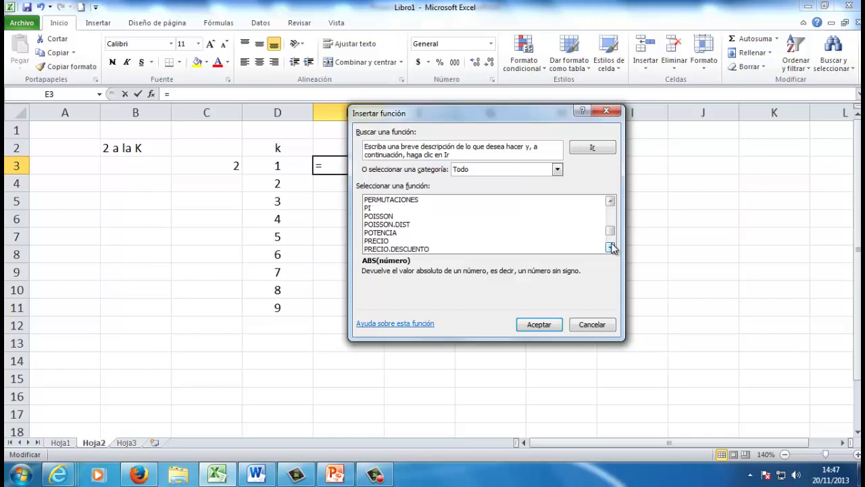
{"action": "left_click", "coordinate": [385, 233]}
{"action": "left_click", "coordinate": [538, 324]}
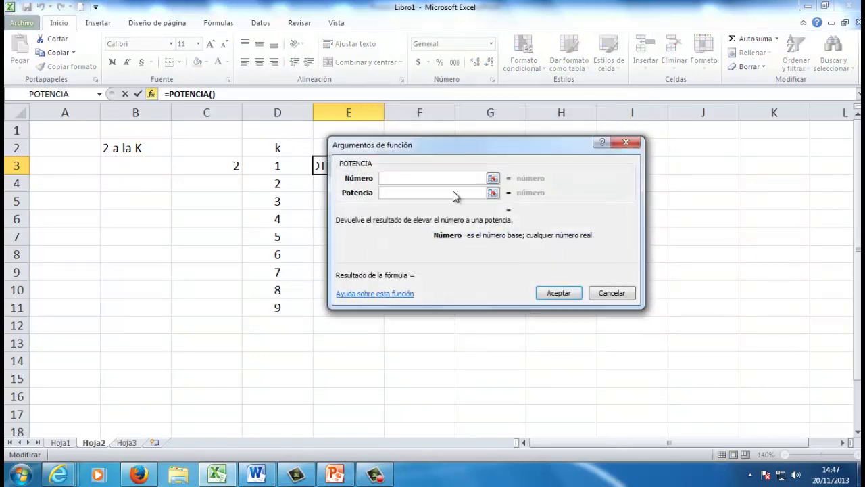
Set POTENCIA's Número to the absolute reference $C$3 and its Potencia to D3, and accept the formula
{"action": "left_click_drag", "start_coordinate": [443, 155], "coordinate": [433, 242]}
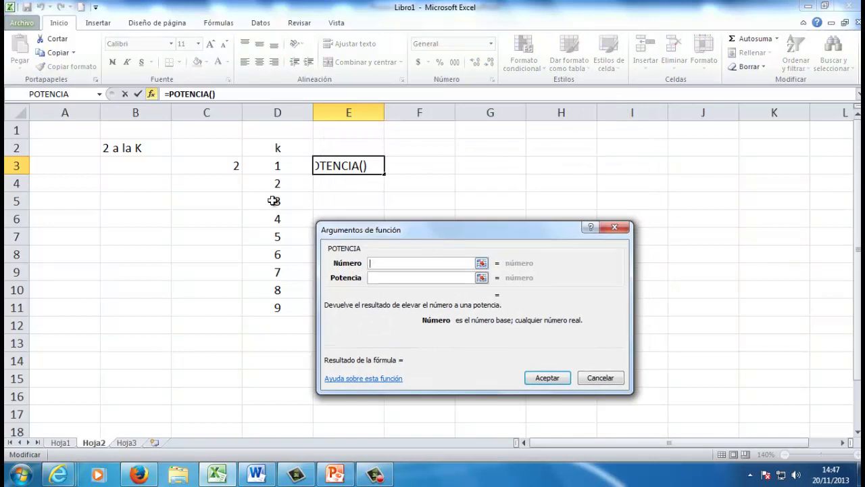
{"action": "left_click", "coordinate": [225, 165]}
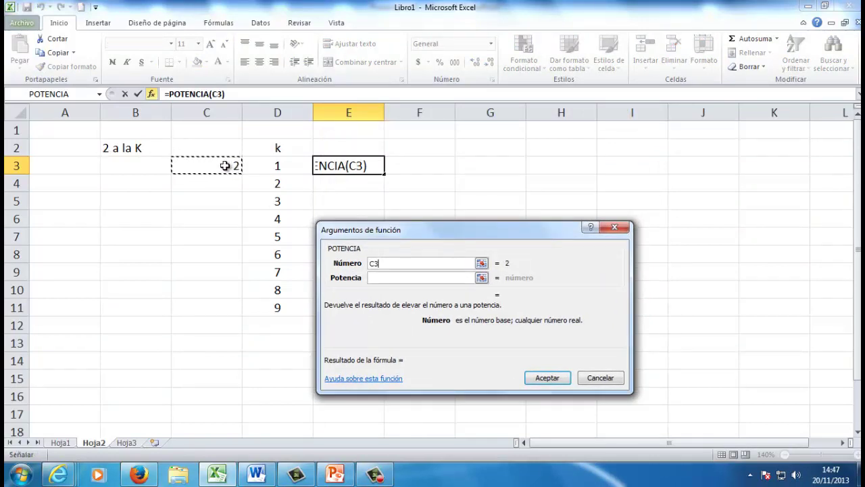
{"action": "left_click", "coordinate": [399, 278]}
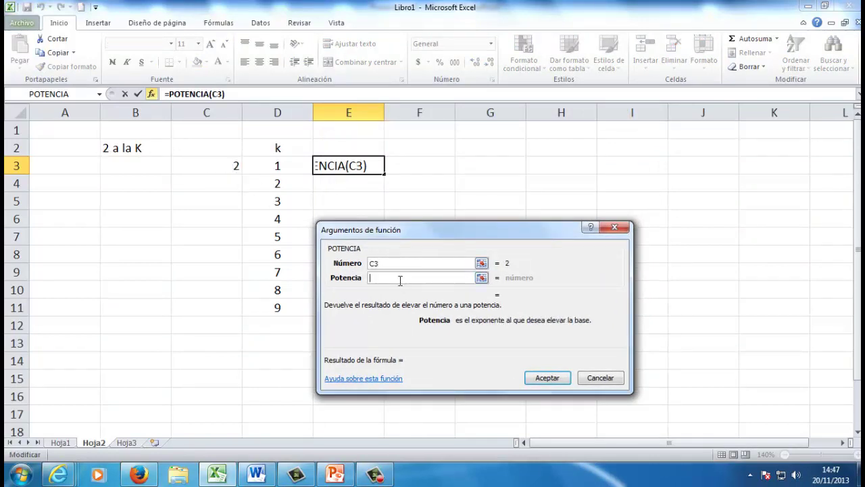
{"action": "left_click", "coordinate": [282, 167]}
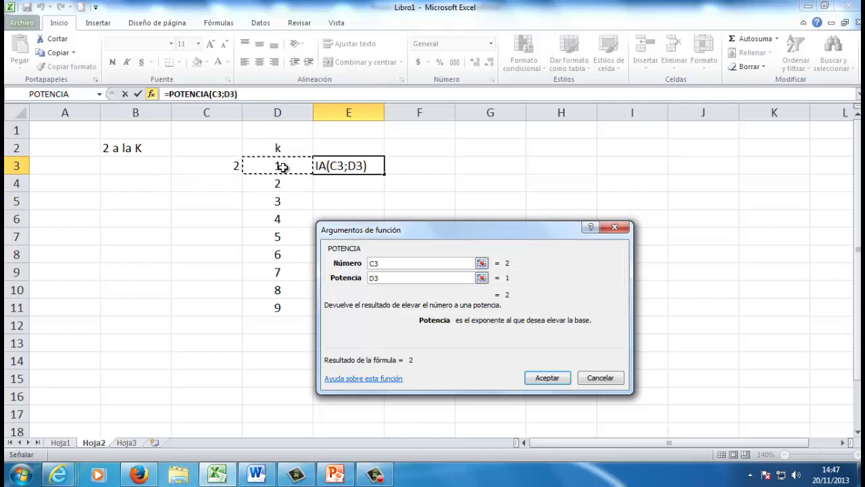
{"action": "left_click", "coordinate": [427, 264]}
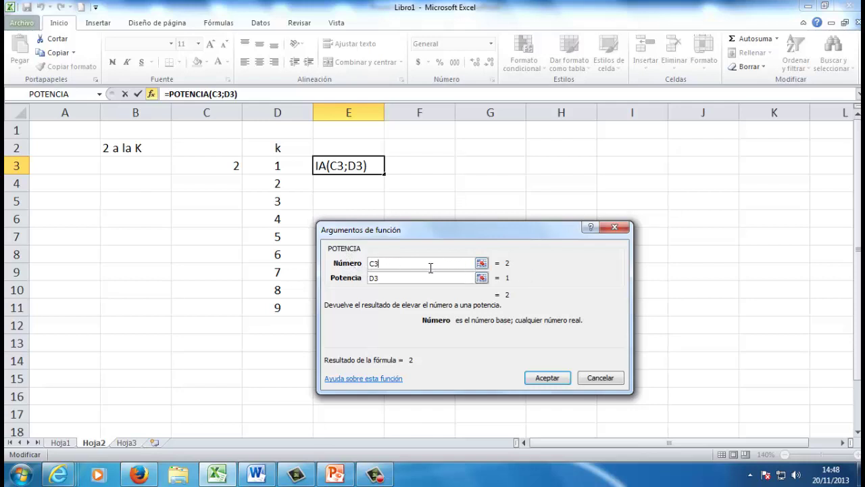
{"action": "key", "text": "F4"}
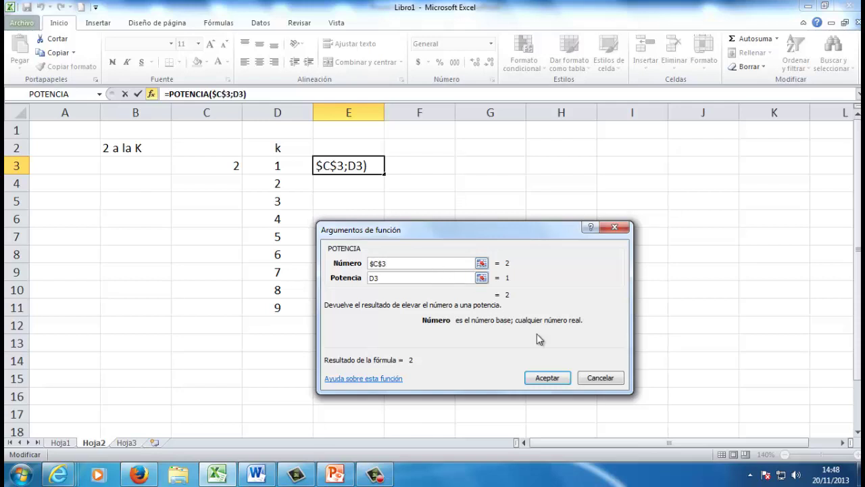
{"action": "left_click", "coordinate": [545, 378]}
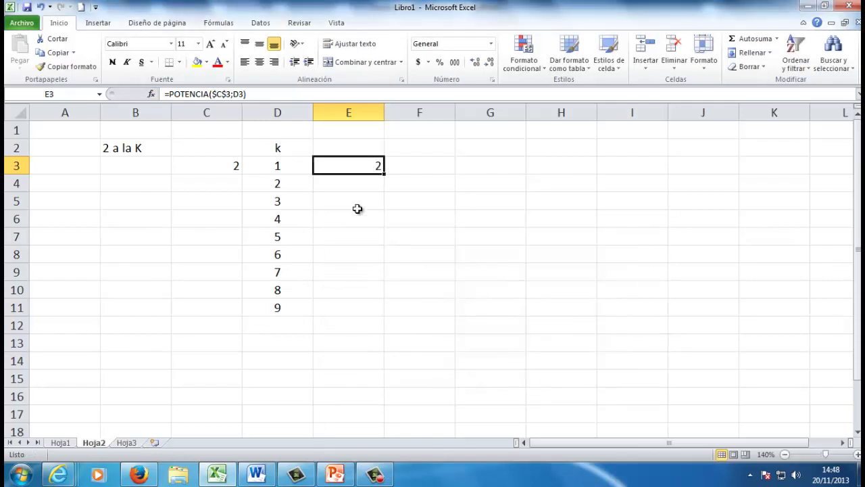
Fill the POTENCIA formula from E3 down to E11
{"action": "left_click_drag", "start_coordinate": [384, 176], "coordinate": [392, 308]}
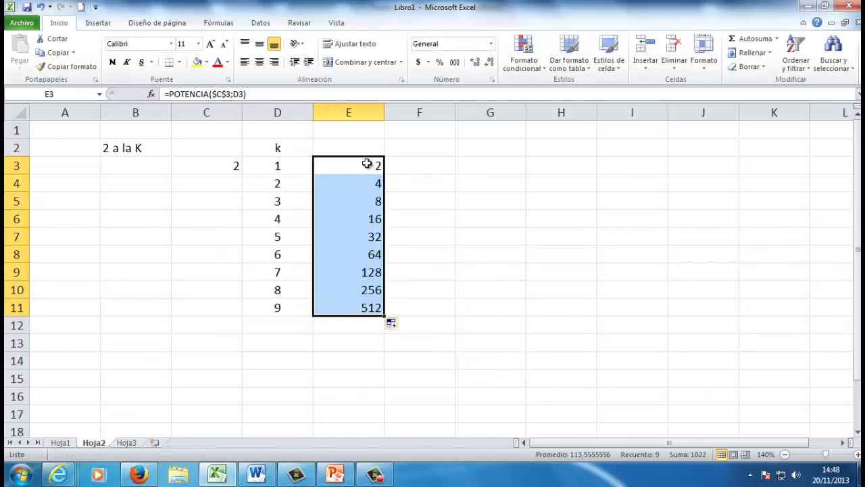
{"action": "left_click", "coordinate": [340, 304]}
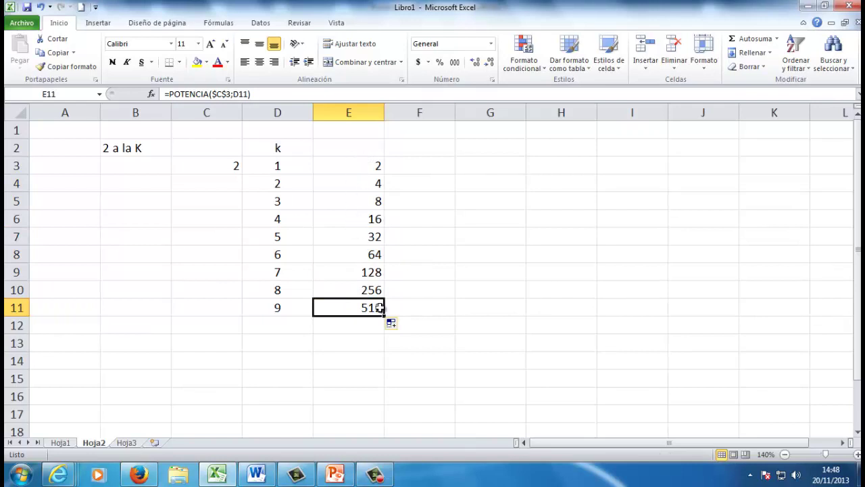
Review the arguments of the POTENCIA formula in E3, particularly the absolute reference for the base
{"action": "left_click", "coordinate": [361, 164]}
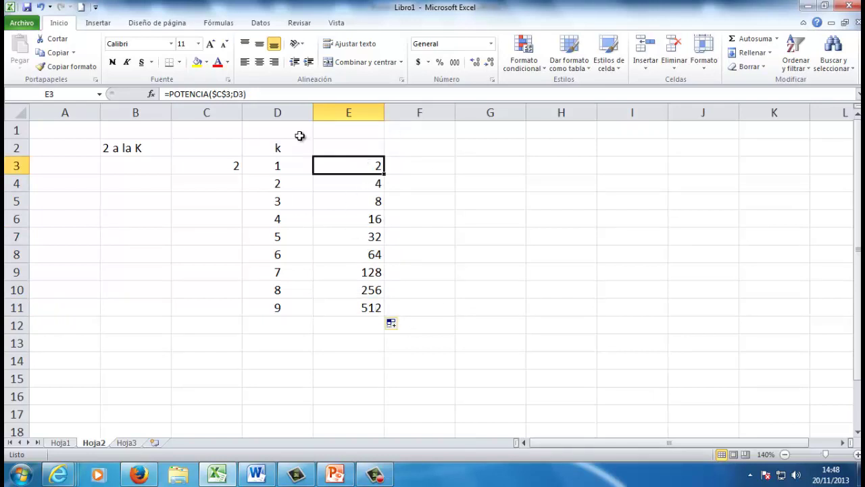
{"action": "left_click", "coordinate": [152, 94]}
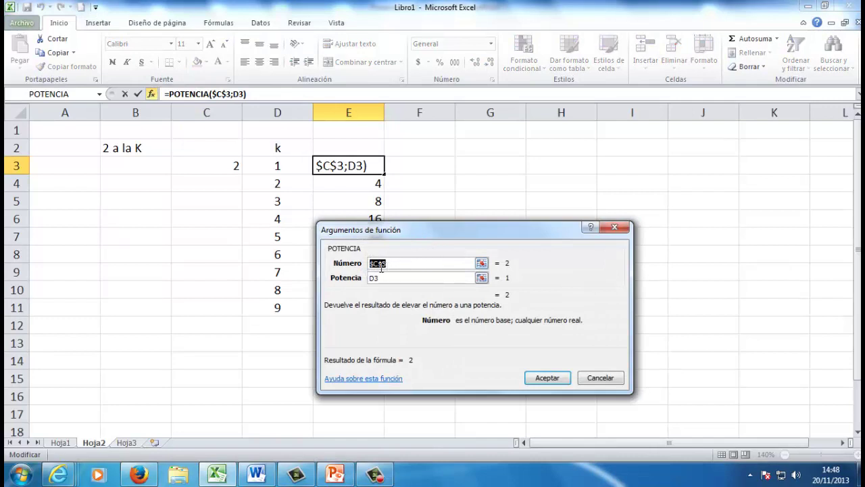
{"action": "left_click_drag", "start_coordinate": [371, 268], "coordinate": [380, 267]}
{"action": "left_click", "coordinate": [396, 265]}
{"action": "left_click", "coordinate": [556, 376]}
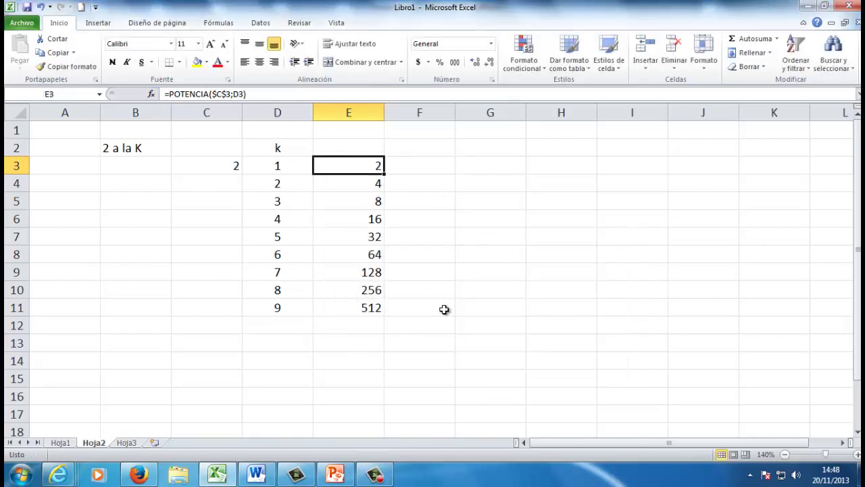
Check n on sheet Hoja1, and on Hoja2 enter the label n in A5 and 75 in B5
{"action": "left_click", "coordinate": [60, 443]}
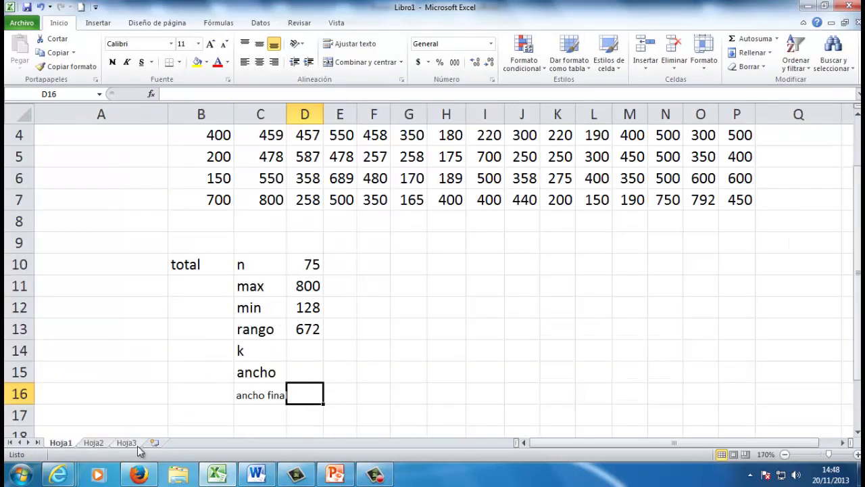
{"action": "left_click", "coordinate": [103, 444]}
{"action": "left_click", "coordinate": [85, 200]}
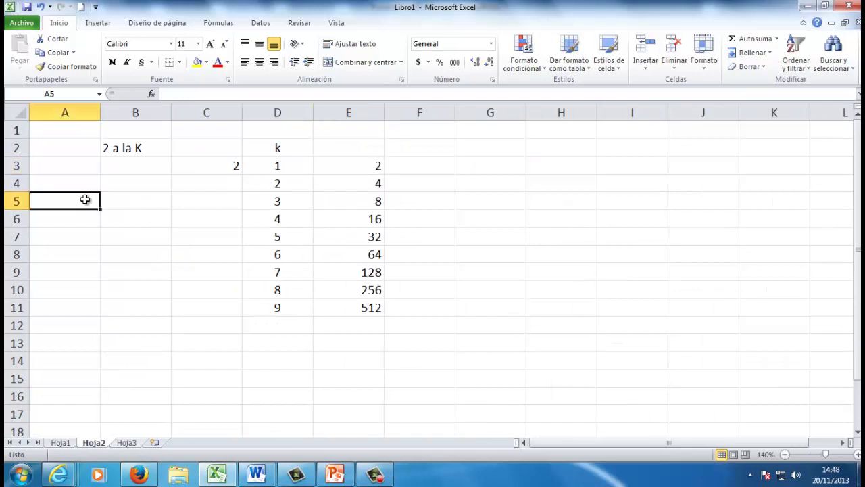
{"action": "type", "text": "n"}
{"action": "key", "text": "Tab"}
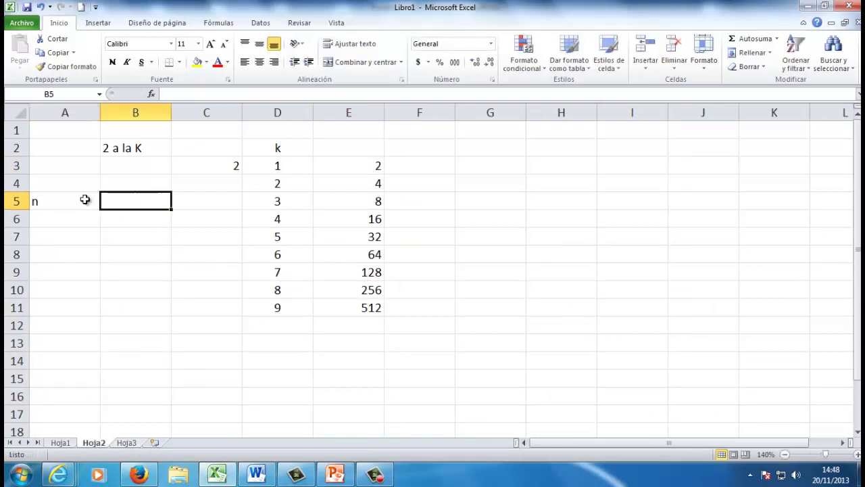
{"action": "type", "text": "75"}
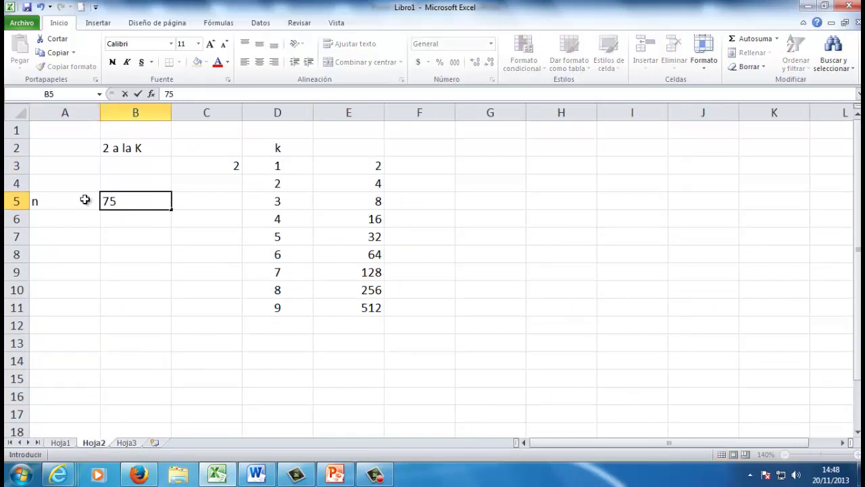
{"action": "left_click", "coordinate": [215, 270]}
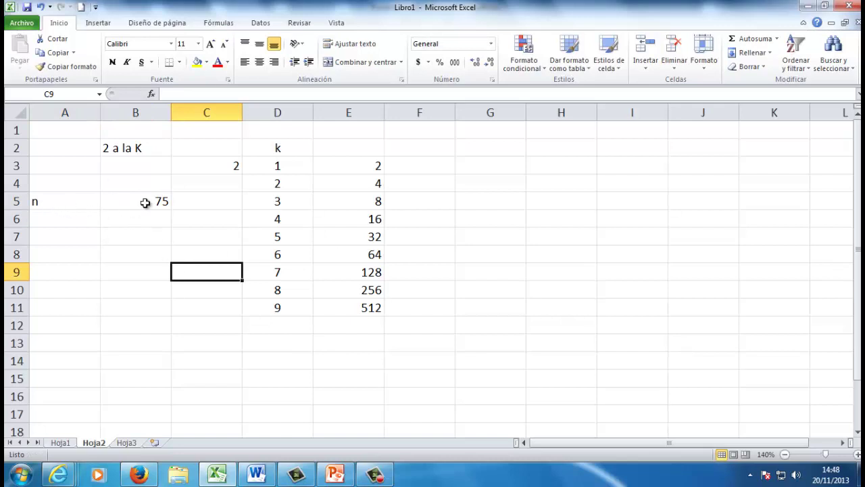
Compare n in B5 with the successive powers of 2 in E3:E11 to find the first one that exceeds it
{"action": "left_click", "coordinate": [146, 203]}
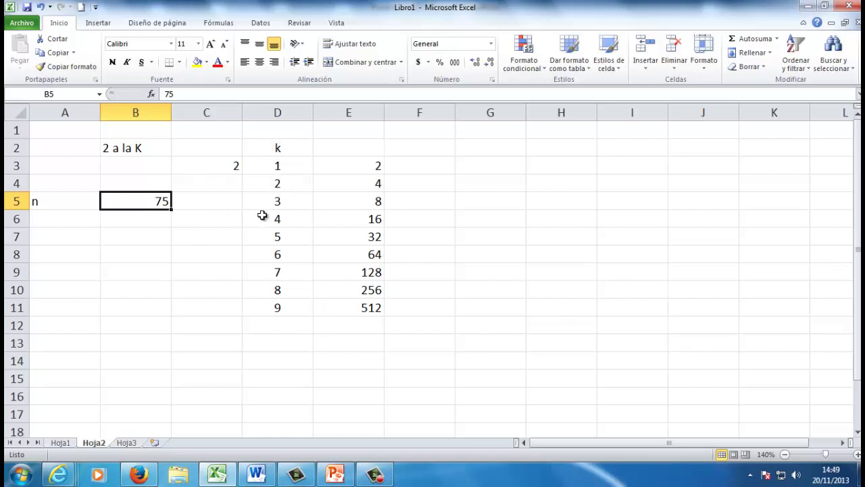
{"action": "left_click_drag", "start_coordinate": [381, 169], "coordinate": [374, 309]}
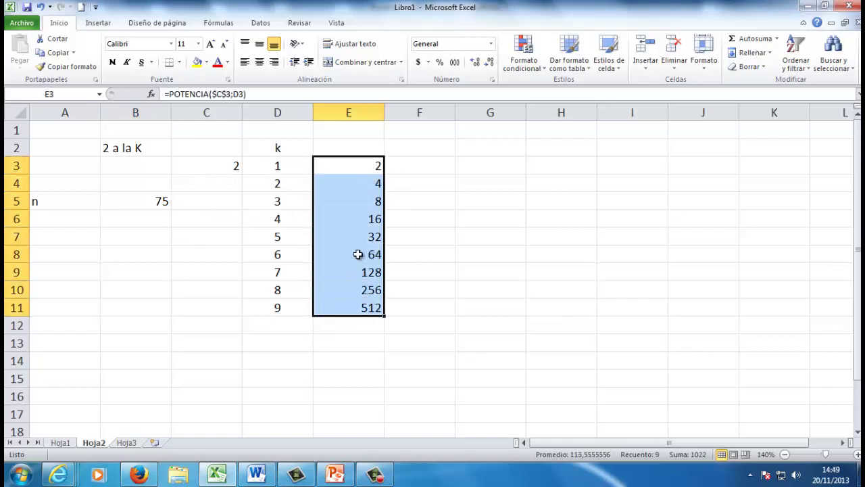
{"action": "left_click", "coordinate": [371, 475]}
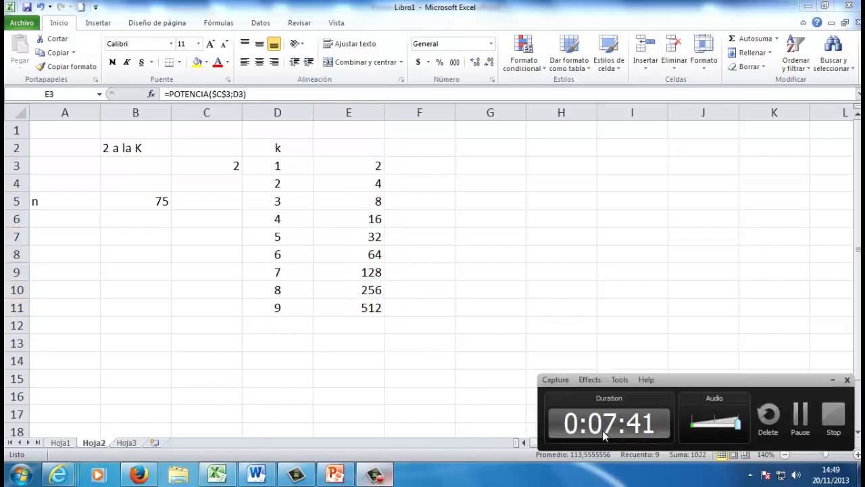
{"action": "left_click", "coordinate": [798, 419]}
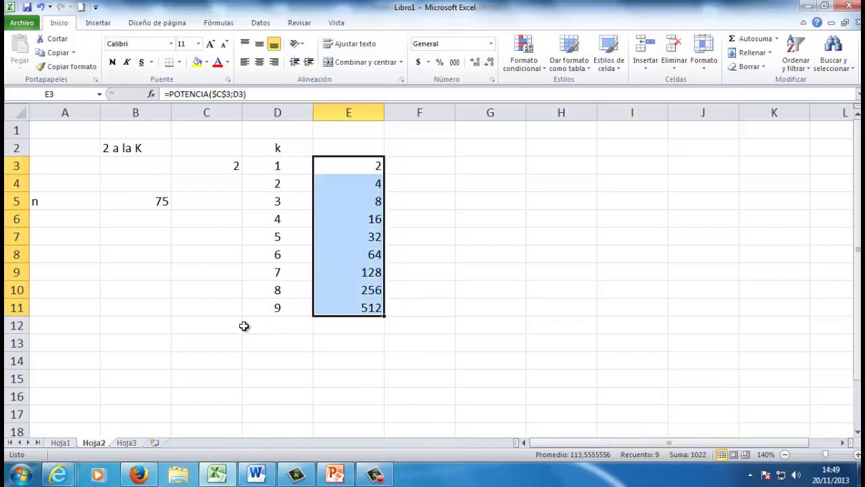
{"action": "left_click", "coordinate": [334, 189]}
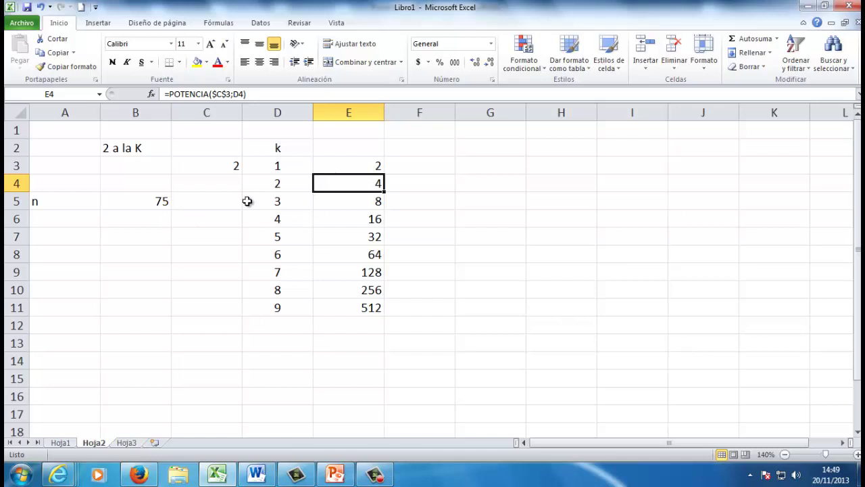
{"action": "left_click", "coordinate": [336, 202]}
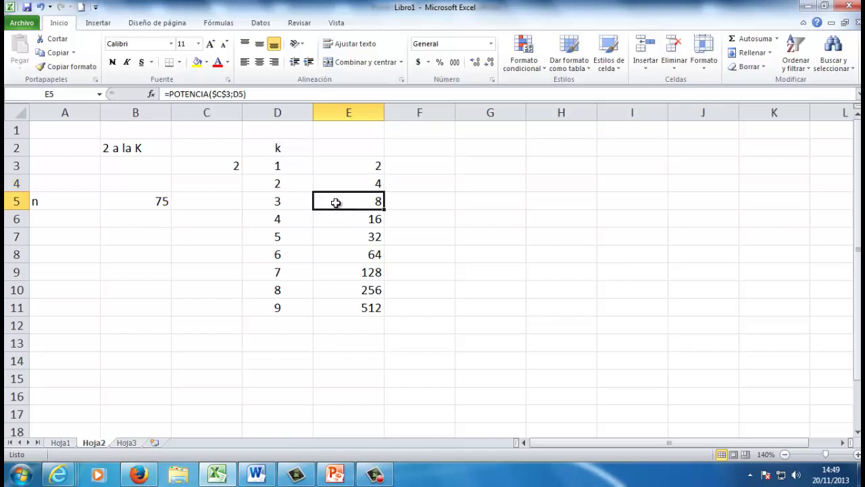
{"action": "left_click", "coordinate": [149, 205]}
{"action": "left_click", "coordinate": [359, 226]}
{"action": "left_click", "coordinate": [354, 241]}
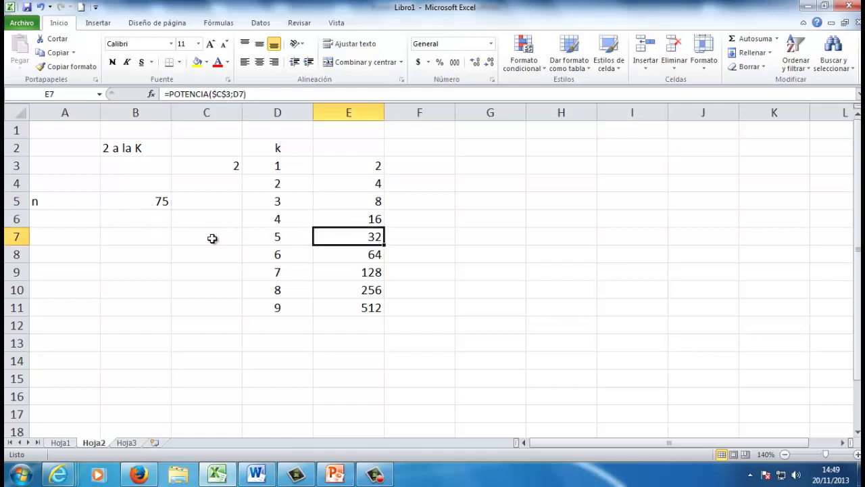
{"action": "left_click", "coordinate": [352, 256]}
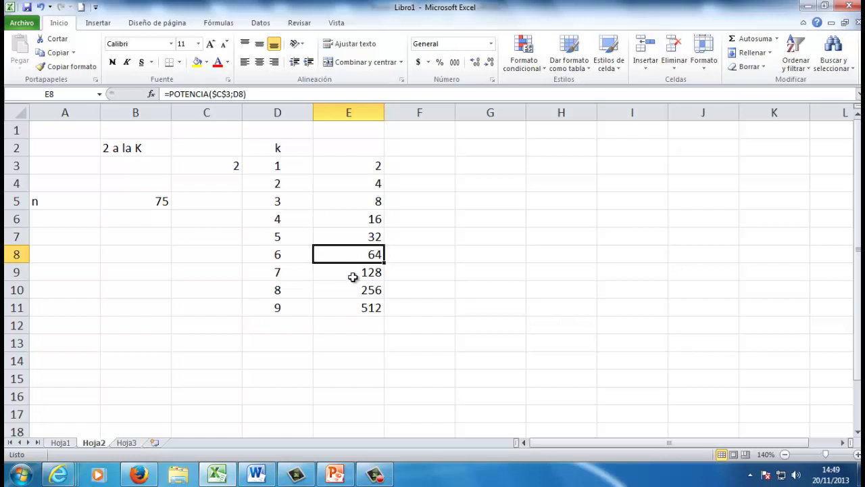
{"action": "left_click", "coordinate": [109, 208]}
{"action": "left_click", "coordinate": [375, 271]}
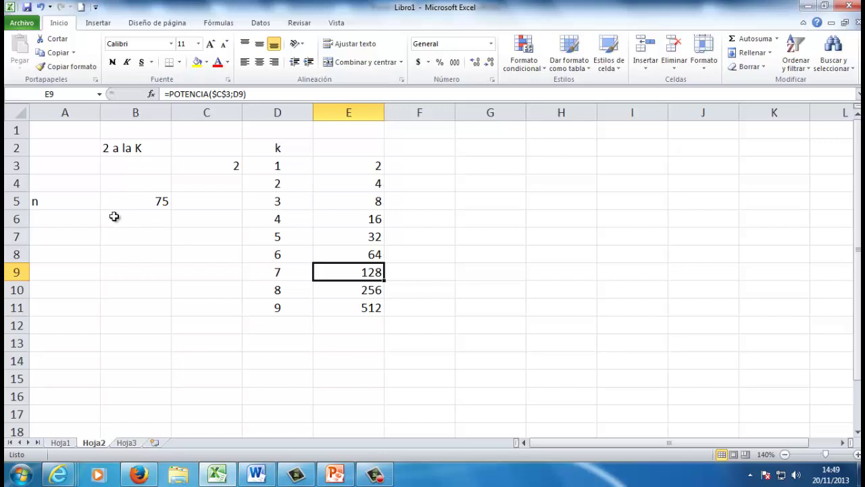
Highlight the row for k = 7 (D9:E9) with a yellow fill
{"action": "left_click_drag", "start_coordinate": [266, 273], "coordinate": [363, 272]}
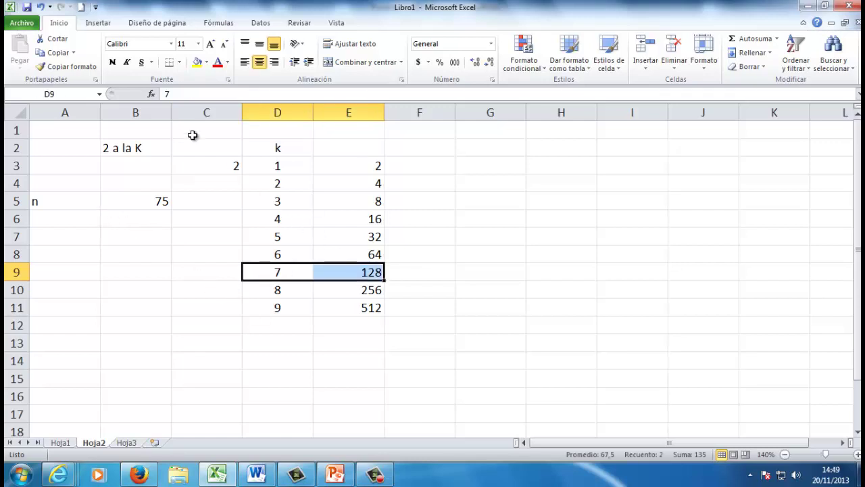
{"action": "left_click", "coordinate": [196, 62]}
{"action": "left_click", "coordinate": [330, 291]}
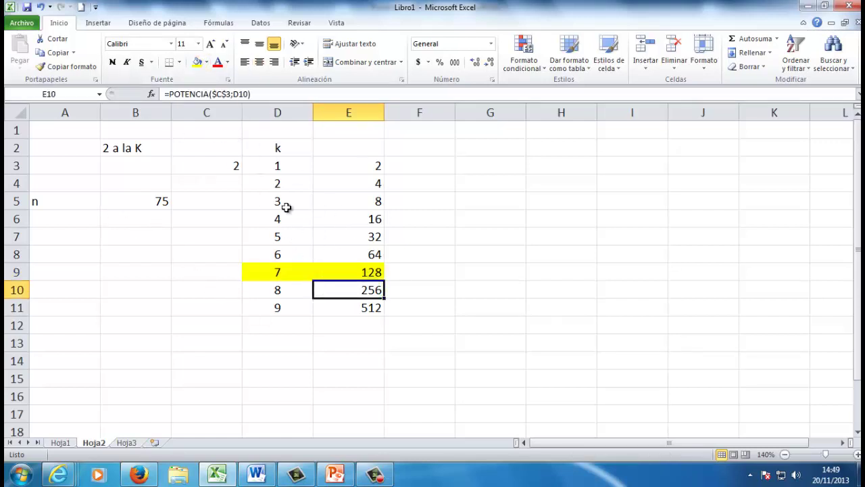
Enlarge the font of the chosen k value in D9 to 16
{"action": "left_click", "coordinate": [299, 277]}
{"action": "left_click", "coordinate": [209, 45]}
{"action": "left_click", "coordinate": [209, 44]}
{"action": "left_click", "coordinate": [209, 45]}
{"action": "left_click", "coordinate": [474, 297]}
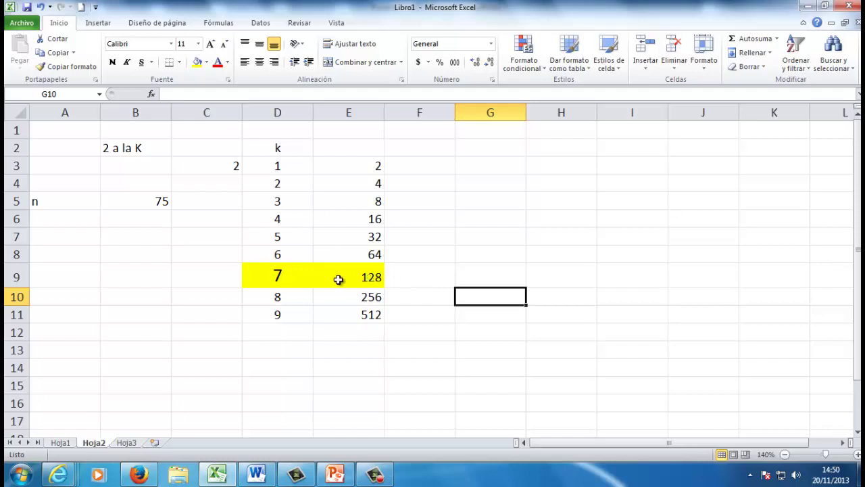
{"action": "left_click", "coordinate": [285, 274]}
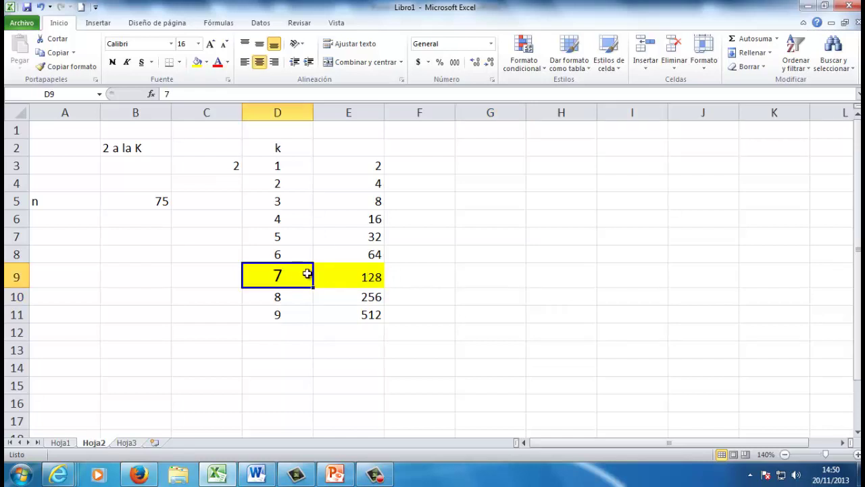
{"action": "left_click", "coordinate": [388, 332]}
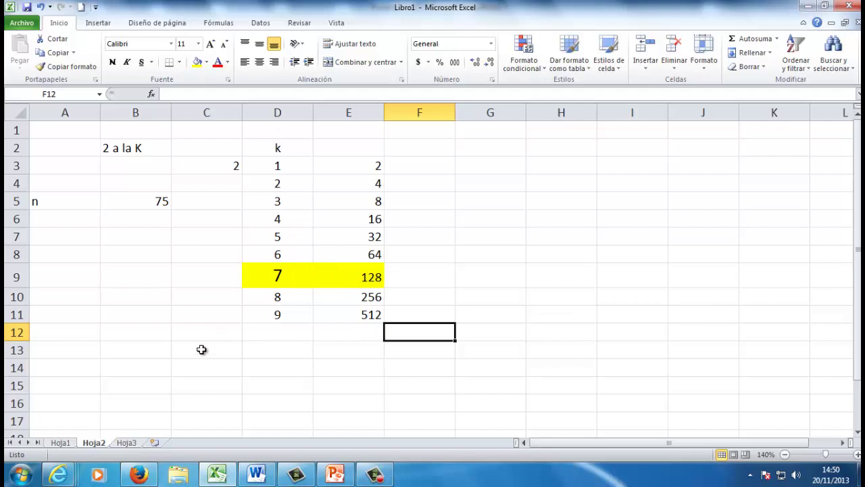
On sheet Hoja1, enter 7 as the value of k in D14
{"action": "left_click", "coordinate": [61, 442]}
{"action": "left_click", "coordinate": [300, 349]}
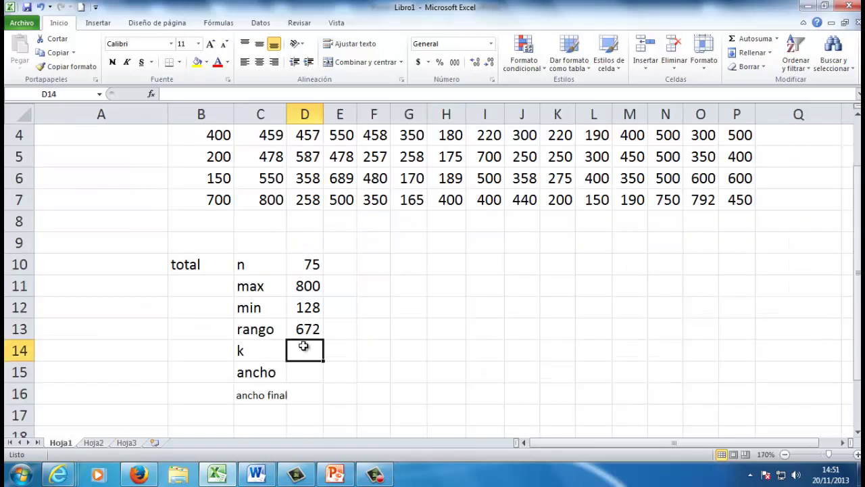
{"action": "type", "text": "7"}
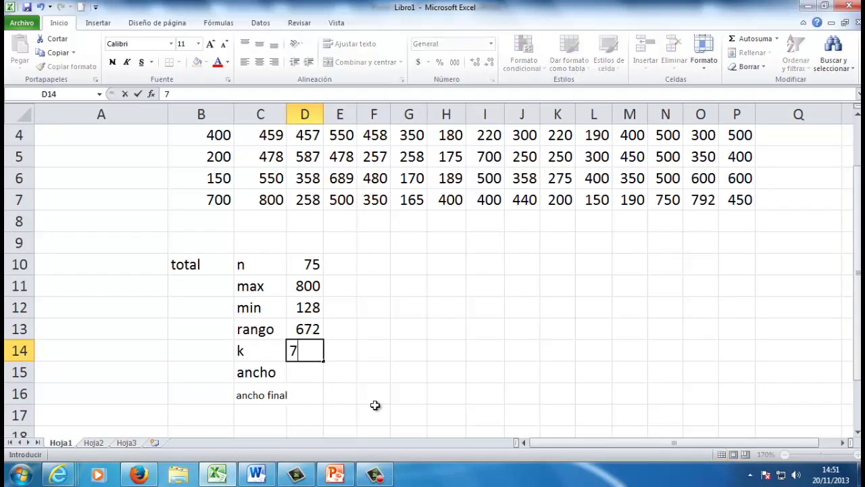
{"action": "left_click", "coordinate": [362, 377]}
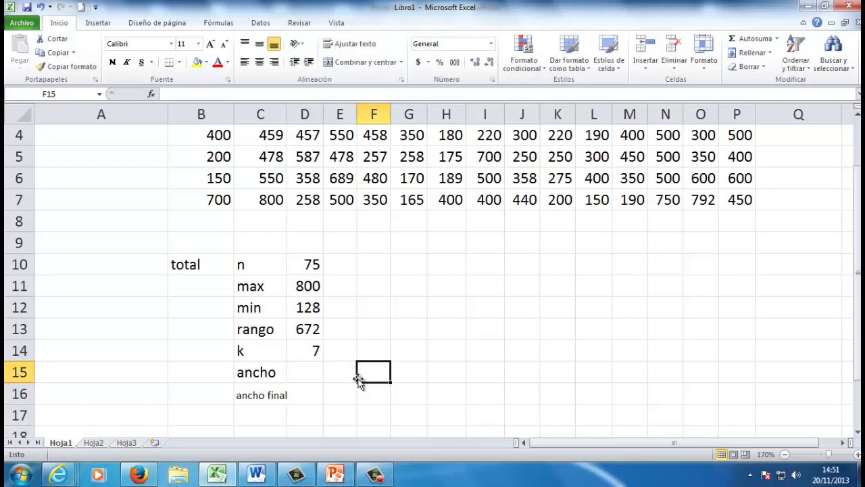
Calculate the class width (ancho) in D15 with the formula =D13/D14
{"action": "left_click", "coordinate": [317, 371]}
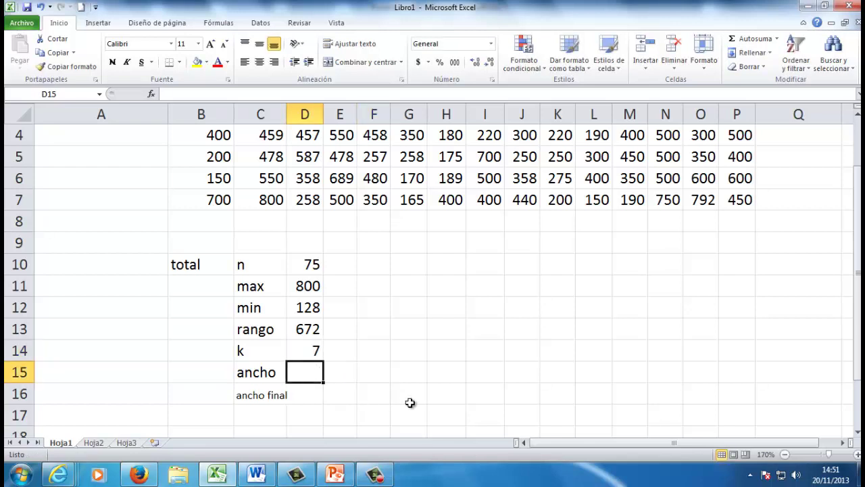
{"action": "type", "text": "="}
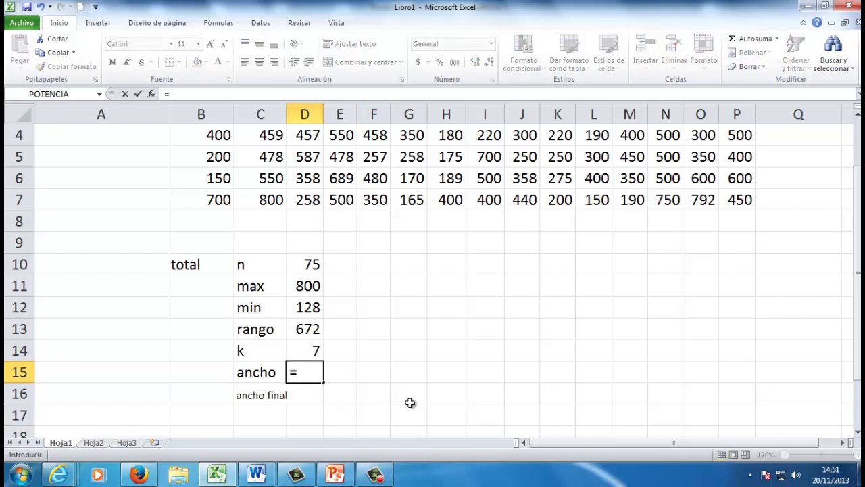
{"action": "left_click", "coordinate": [290, 332]}
{"action": "type", "text": "/"}
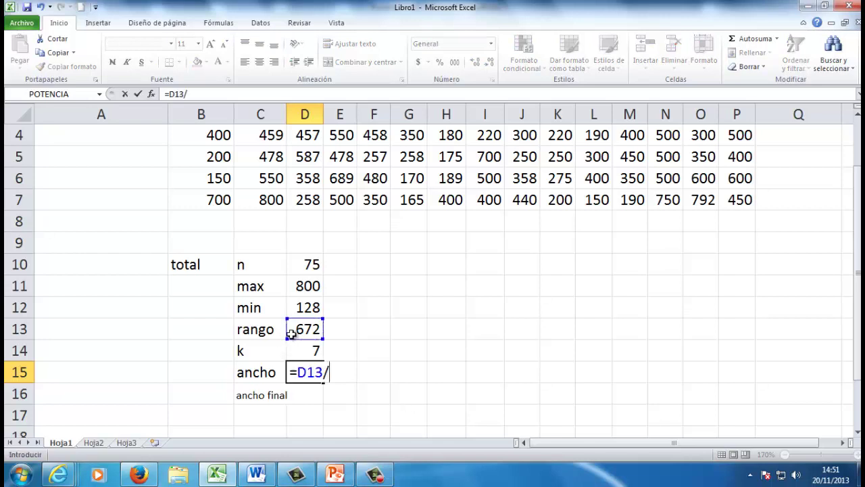
{"action": "left_click", "coordinate": [304, 352]}
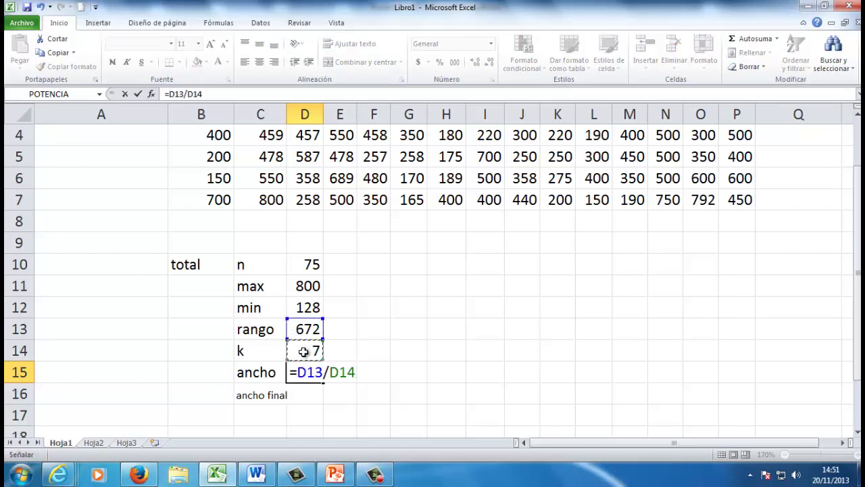
{"action": "key", "text": "Return"}
Widen column D slightly and enter 100 as the ancho final in D16
{"action": "left_click_drag", "start_coordinate": [324, 117], "coordinate": [343, 119]}
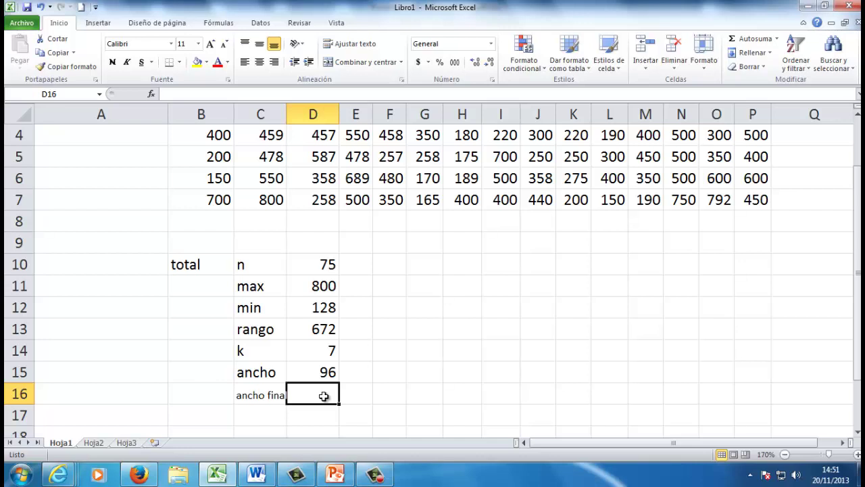
{"action": "type", "text": "100"}
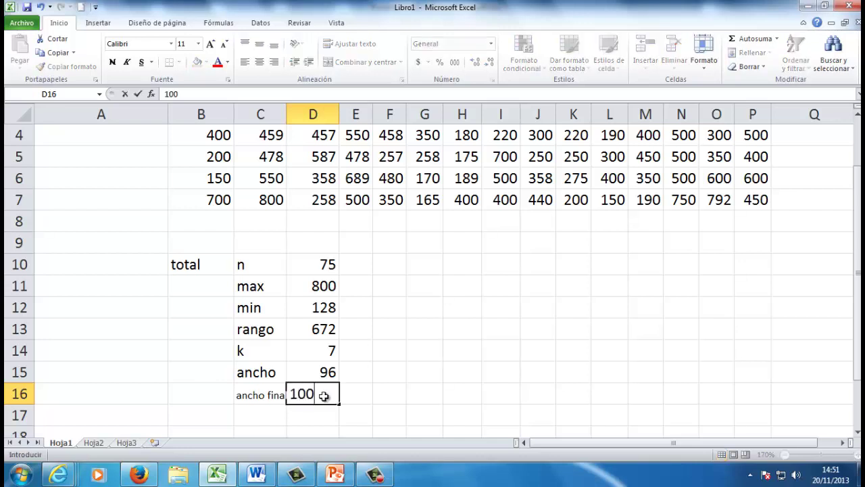
{"action": "key", "text": "Return"}
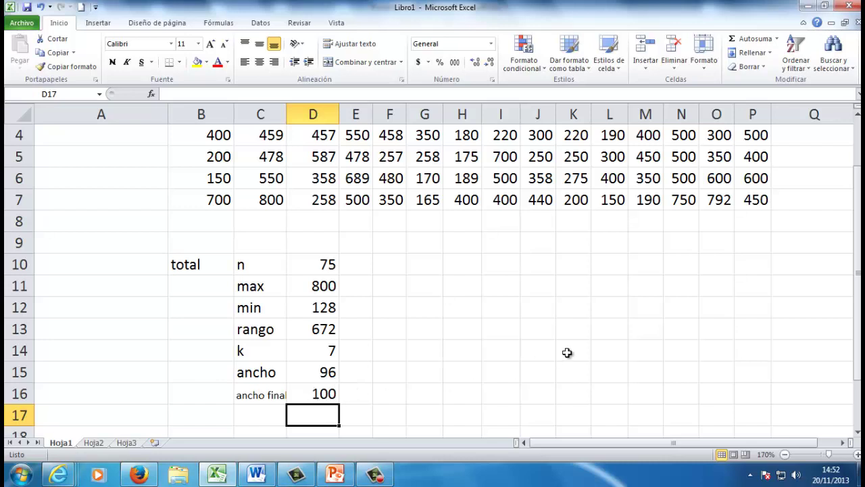
Review the formulas for n, max, min and rango in D10:D13 and the highlighted k on Hoja2
{"action": "scroll", "coordinate": [388, 373], "scroll_direction": "up", "scroll_amount": 1}
{"action": "scroll", "coordinate": [387, 372], "scroll_direction": "down", "scroll_amount": 2}
{"action": "scroll", "coordinate": [387, 373], "scroll_direction": "up", "scroll_amount": 1}
{"action": "scroll", "coordinate": [426, 398], "scroll_direction": "up", "scroll_amount": 1}
{"action": "scroll", "coordinate": [426, 398], "scroll_direction": "down", "scroll_amount": 1}
{"action": "left_click", "coordinate": [313, 269]}
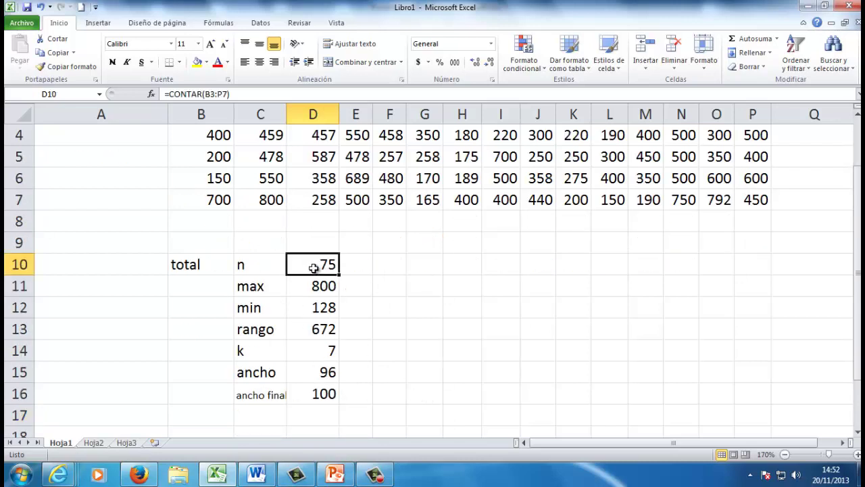
{"action": "left_click", "coordinate": [318, 291]}
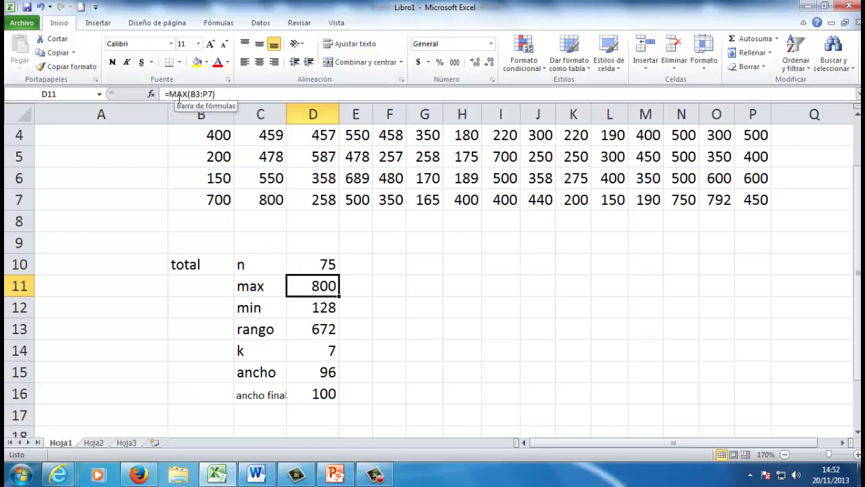
{"action": "left_click", "coordinate": [314, 307]}
{"action": "left_click", "coordinate": [320, 331]}
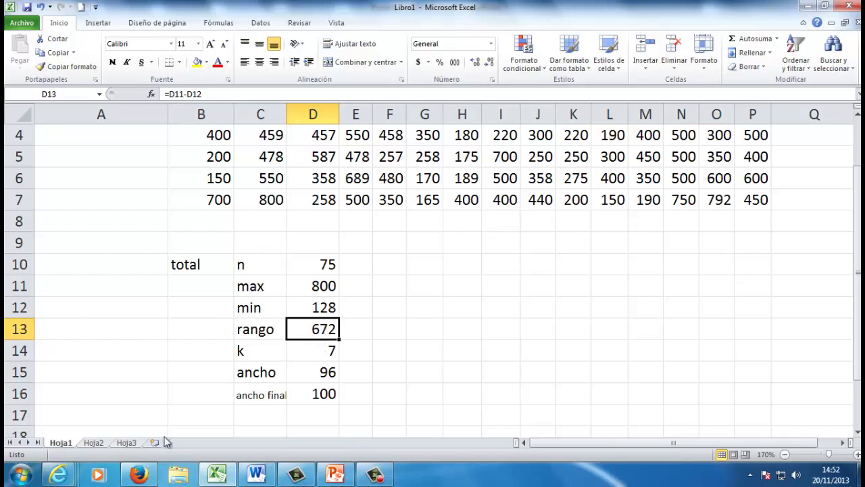
{"action": "left_click", "coordinate": [92, 443]}
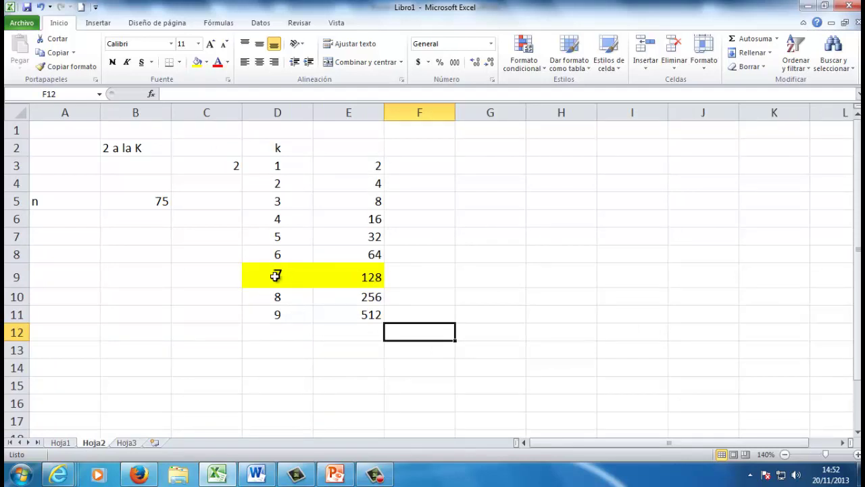
{"action": "left_click", "coordinate": [67, 445]}
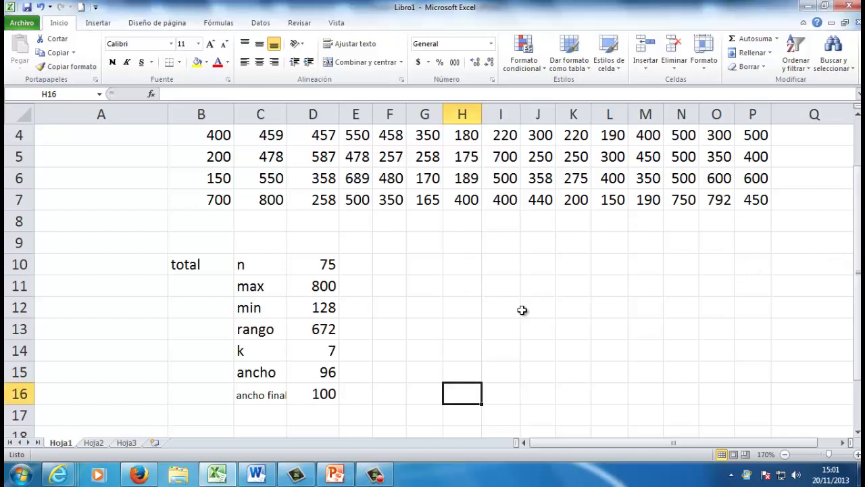
Start a frequency table on Hoja1 with the header clase in H10
{"action": "scroll", "coordinate": [515, 314], "scroll_direction": "down", "scroll_amount": 1}
{"action": "scroll", "coordinate": [515, 314], "scroll_direction": "up", "scroll_amount": 2}
{"action": "left_click", "coordinate": [453, 328]}
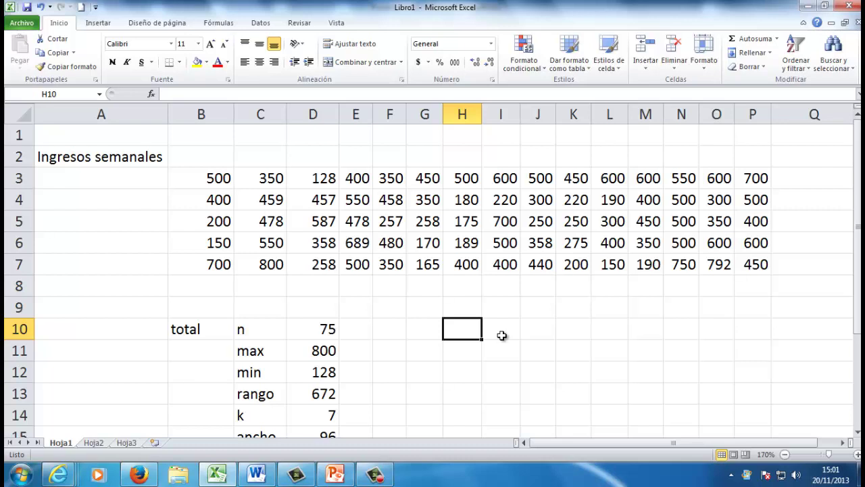
{"action": "type", "text": "clase"}
{"action": "key", "text": "Return"}
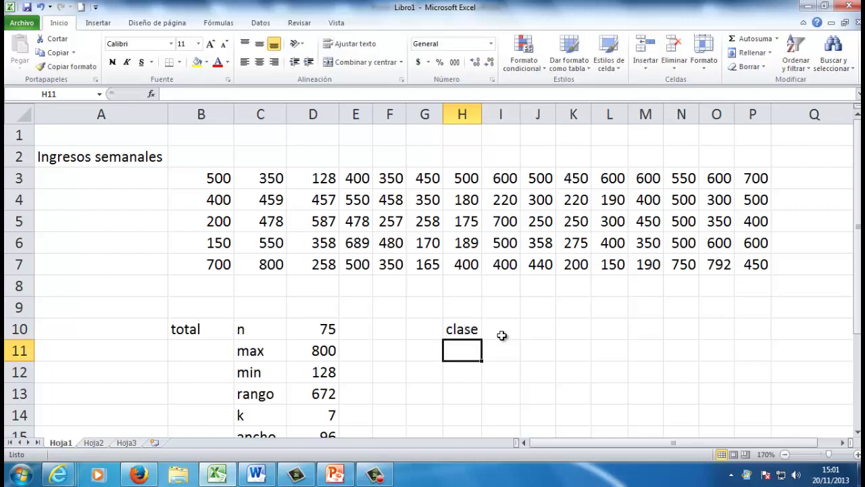
Number the classes 1 to 7 in H11:H17 under the clase header
{"action": "type", "text": "1"}
{"action": "key", "text": "Return"}
{"action": "type", "text": "2"}
{"action": "key", "text": "Return"}
{"action": "type", "text": "3"}
{"action": "key", "text": "Return"}
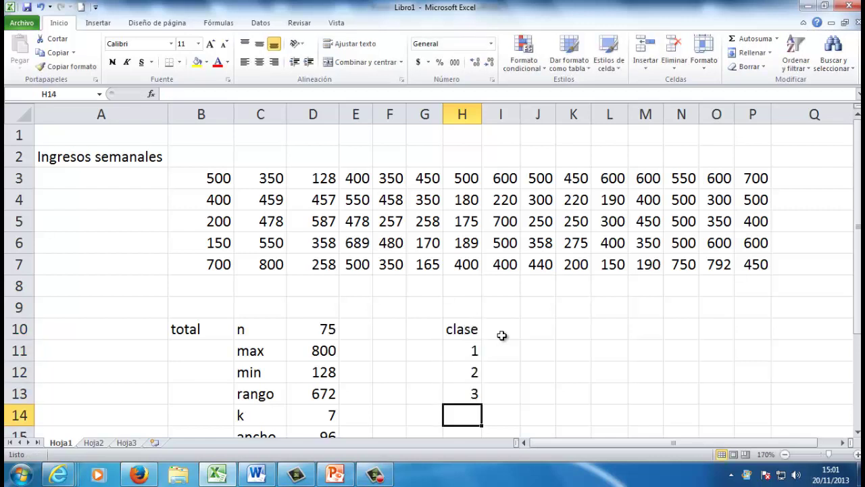
{"action": "type", "text": "4"}
{"action": "key", "text": "Return"}
{"action": "type", "text": "5"}
{"action": "key", "text": "Return"}
{"action": "type", "text": "6"}
{"action": "key", "text": "Return"}
{"action": "type", "text": "7"}
{"action": "key", "text": "Return"}
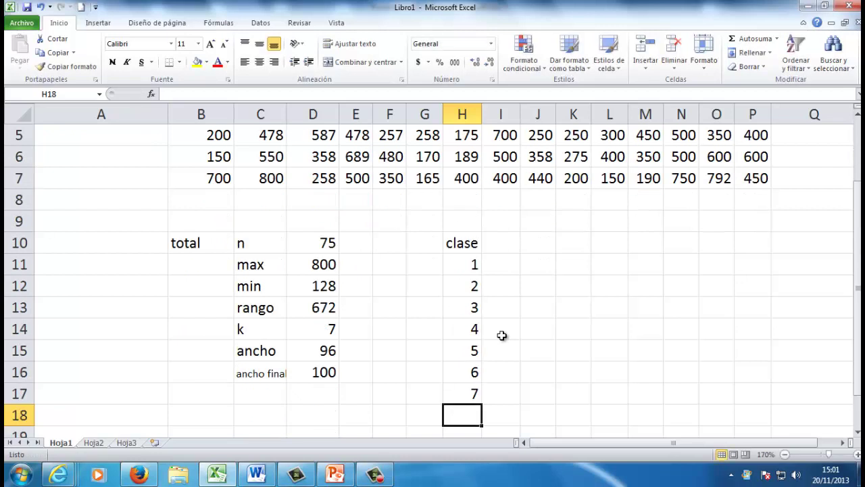
Enter the header lim inf in I10, beside clase
{"action": "key", "text": "Right"}
{"action": "key", "text": "Up"}
{"action": "key", "text": "Up"}
{"action": "key", "text": "Up"}
{"action": "key", "text": "Up"}
{"action": "key", "text": "Up"}
{"action": "key", "text": "Up"}
{"action": "key", "text": "Up"}
{"action": "key", "text": "Up"}
{"action": "key", "text": "Up"}
{"action": "key", "text": "Up"}
{"action": "key", "text": "Up"}
{"action": "key", "text": "Up"}
{"action": "key", "text": "Down"}
{"action": "key", "text": "Down"}
{"action": "key", "text": "Down"}
{"action": "key", "text": "Down"}
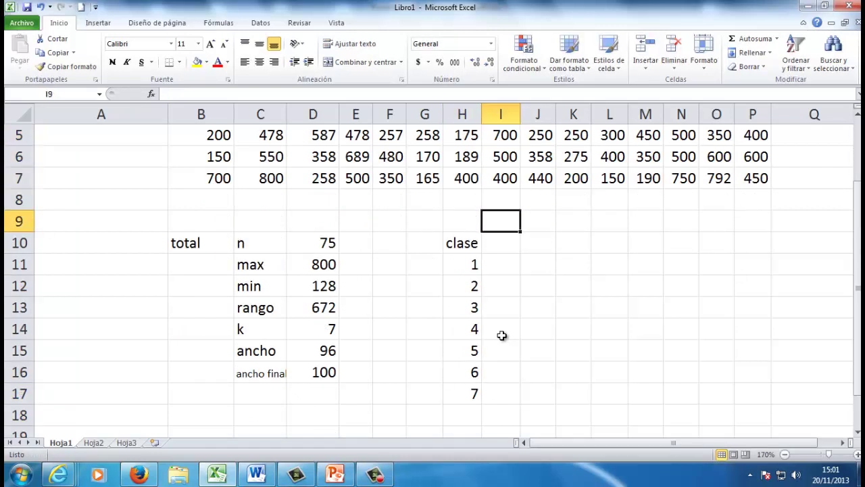
{"action": "type", "text": "lim "}
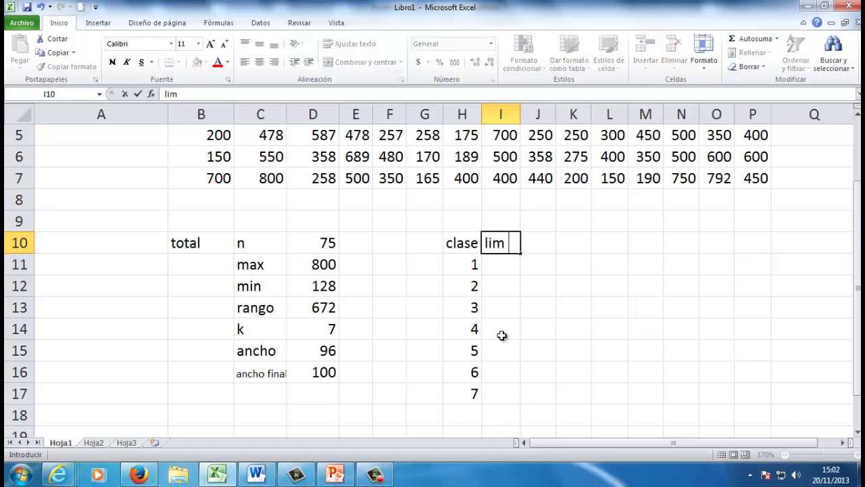
{"action": "type", "text": "inf"}
{"action": "key", "text": "BackSpace"}
{"action": "type", "text": "f"}
{"action": "key", "text": "Tab"}
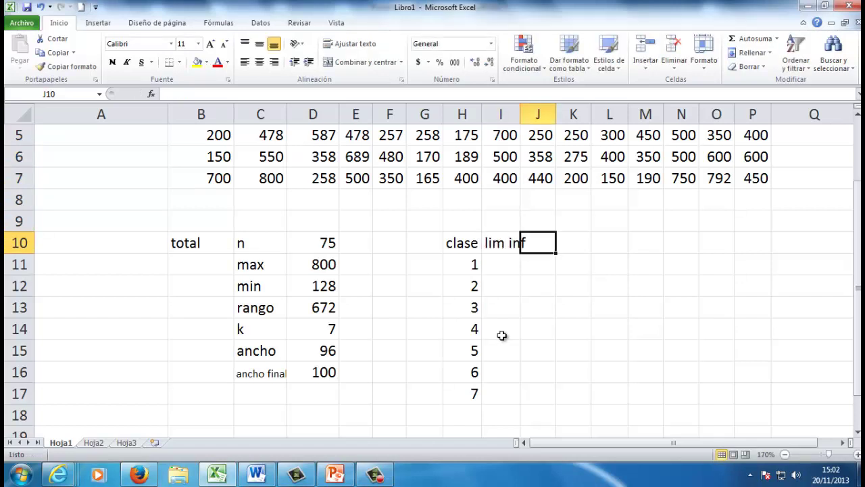
Enter the header lim sup in J10 and widen columns I to K so the headers fit
{"action": "type", "text": "lim "}
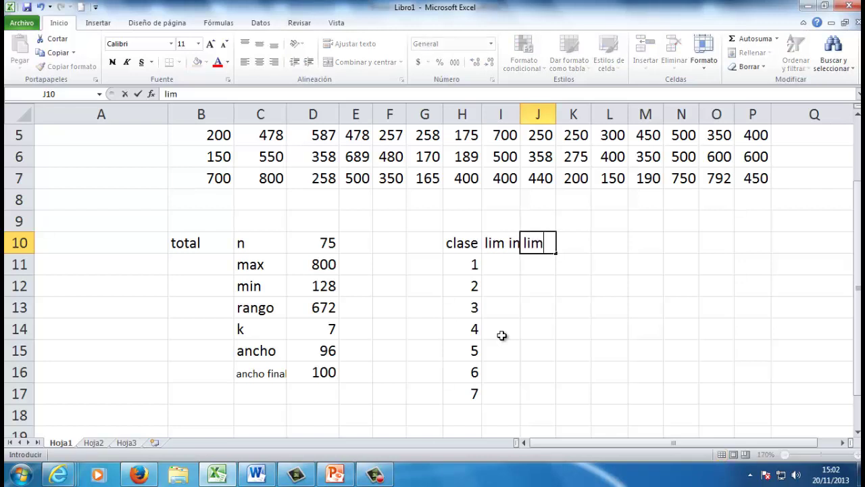
{"action": "type", "text": "sup"}
{"action": "key", "text": "Return"}
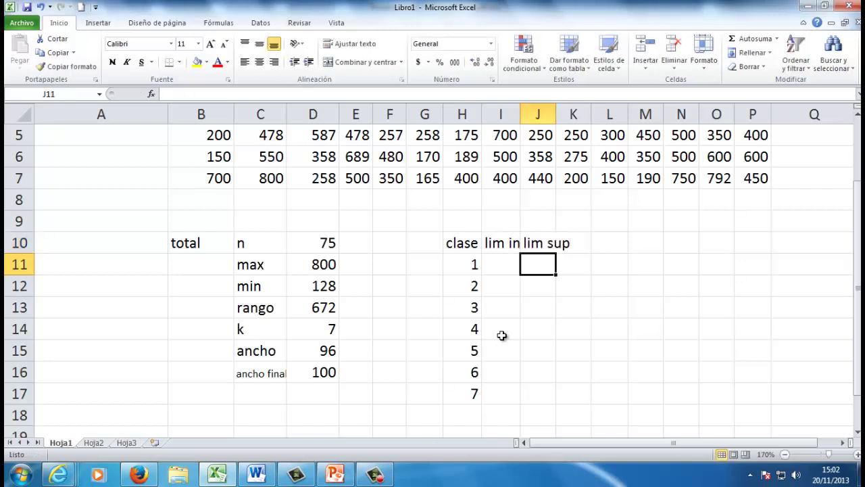
{"action": "left_click_drag", "start_coordinate": [520, 111], "coordinate": [633, 110]}
Enter the header frec in K10 and widen column K slightly
{"action": "left_click", "coordinate": [618, 243]}
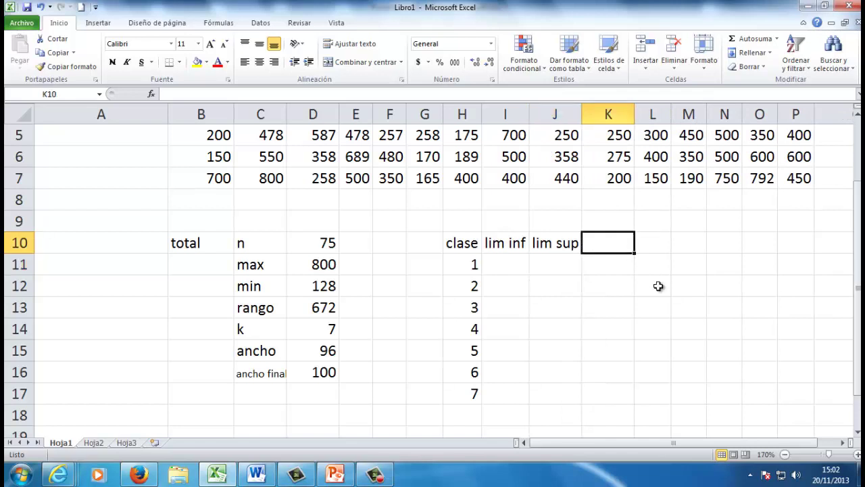
{"action": "type", "text": "frecuencia"}
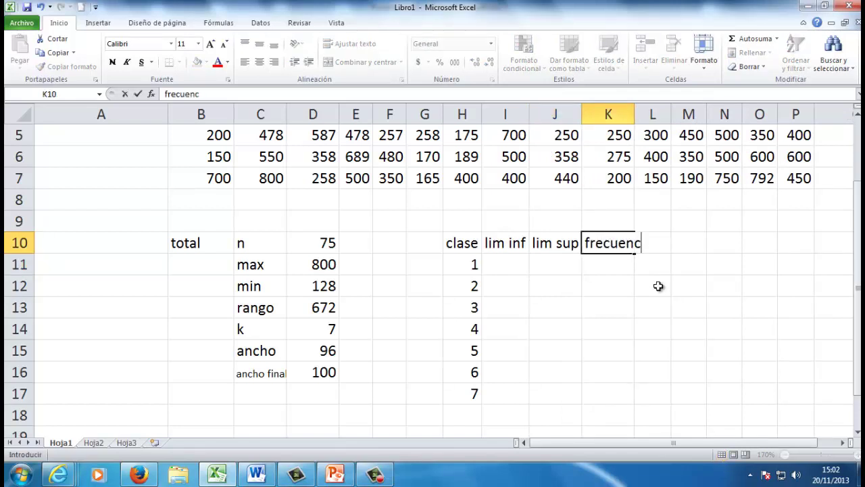
{"action": "key", "text": "BackSpace"}
{"action": "key", "text": "BackSpace"}
{"action": "key", "text": "BackSpace"}
{"action": "key", "text": "BackSpace"}
{"action": "key", "text": "BackSpace"}
{"action": "key", "text": "BackSpace"}
{"action": "type", "text": "}"}
{"action": "key", "text": "BackSpace"}
{"action": "key", "text": "Return"}
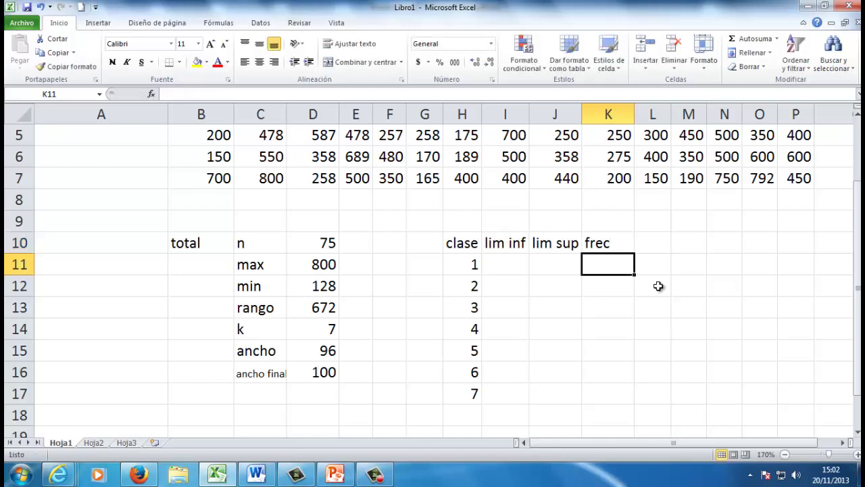
{"action": "left_click_drag", "start_coordinate": [634, 113], "coordinate": [639, 113]}
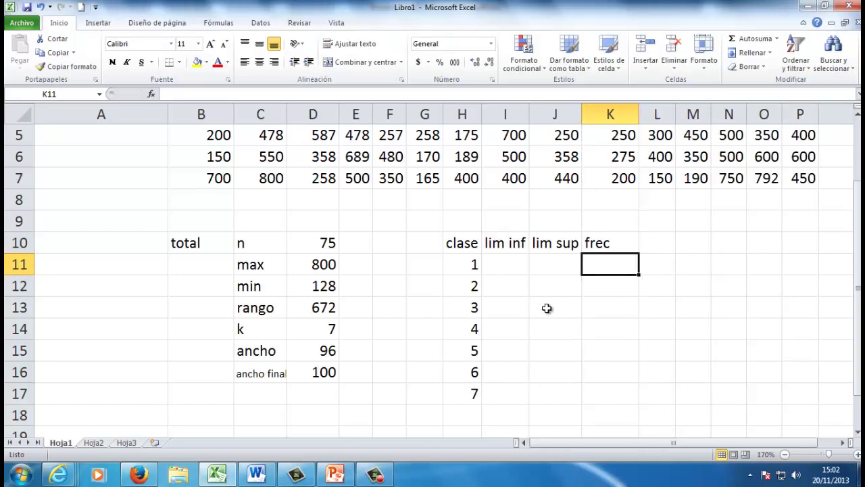
Set the lower limit of class 1 in I11 to the minimum with the formula =D12
{"action": "left_click", "coordinate": [507, 266]}
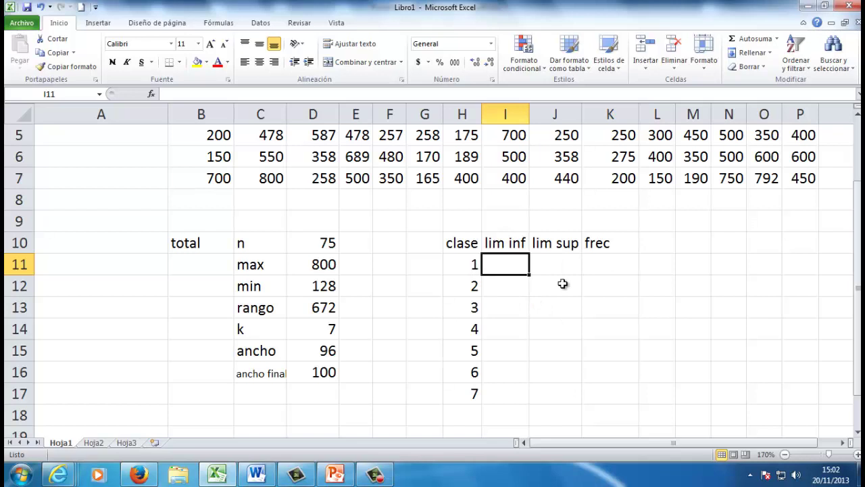
{"action": "type", "text": "="}
{"action": "left_click", "coordinate": [317, 295]}
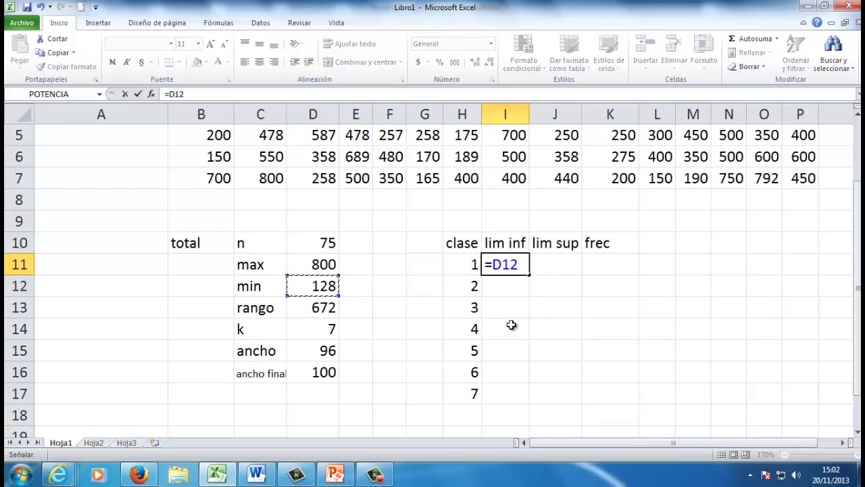
{"action": "key", "text": "Return"}
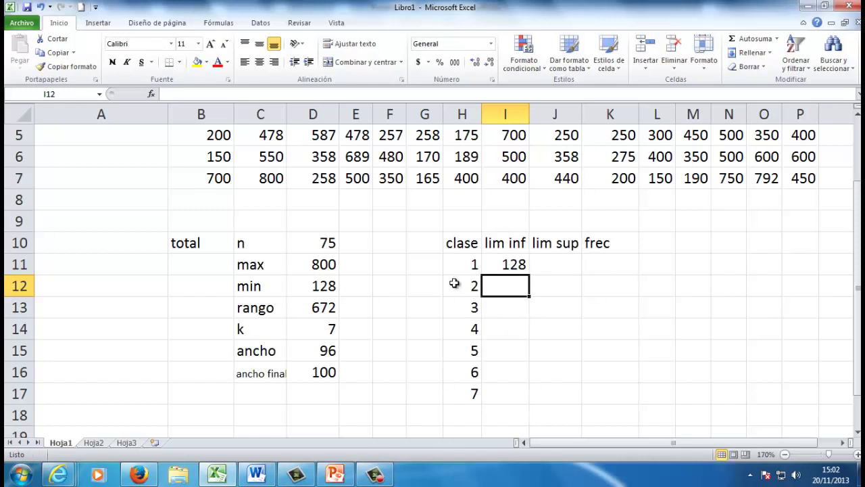
Calculate the upper limit of class 1 in J11 with =I11+D16 and widen column J
{"action": "left_click", "coordinate": [567, 264]}
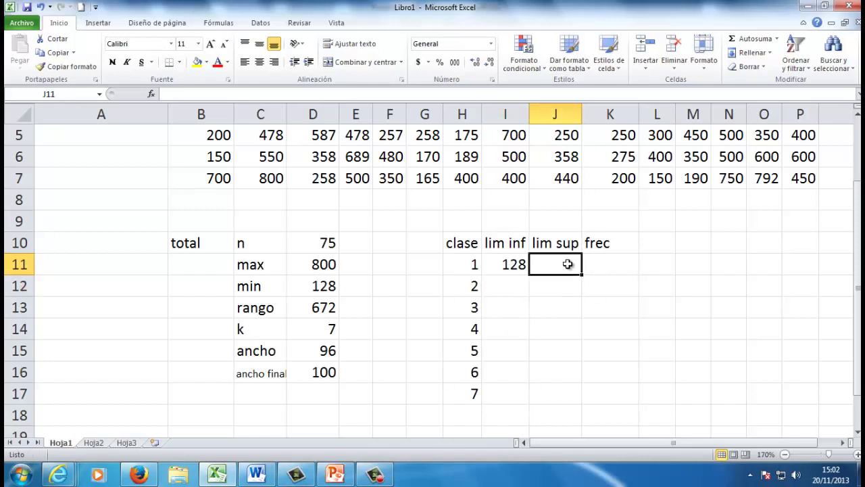
{"action": "type", "text": "?"}
{"action": "key", "text": "BackSpace"}
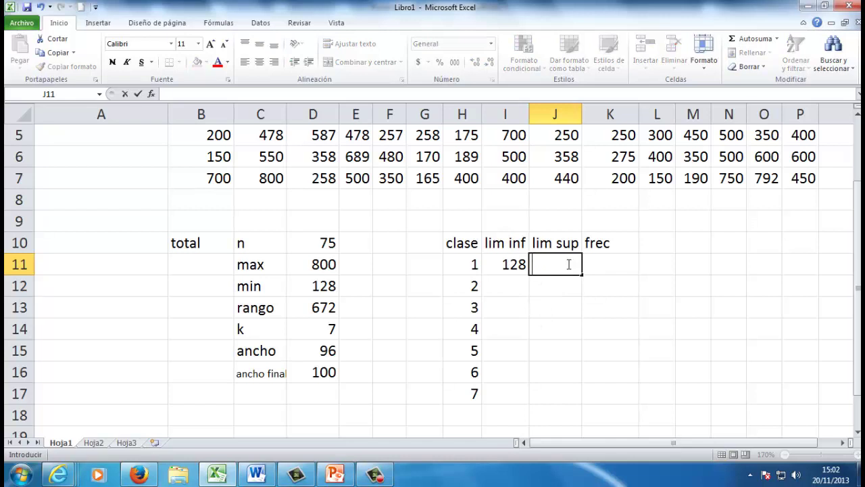
{"action": "type", "text": "="}
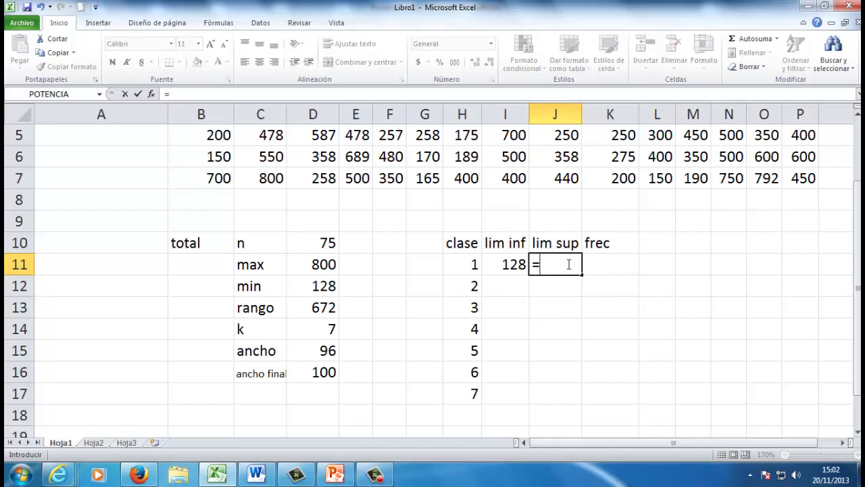
{"action": "left_click", "coordinate": [507, 265]}
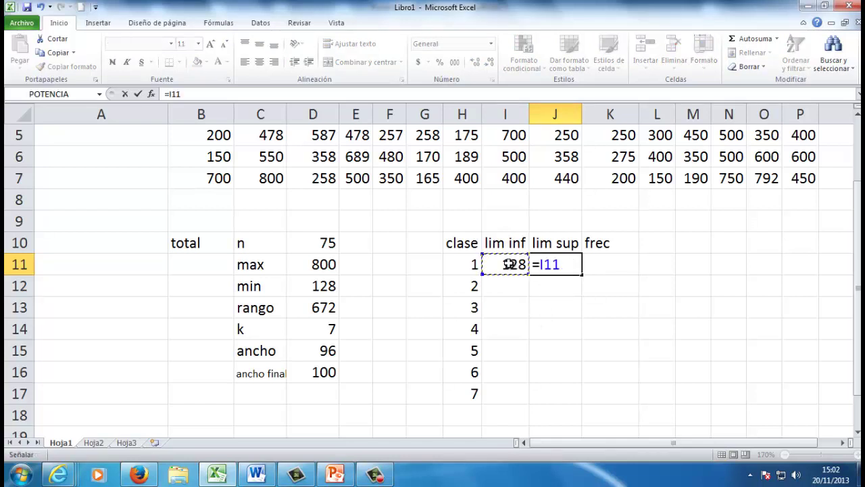
{"action": "type", "text": "+"}
{"action": "left_click", "coordinate": [323, 376]}
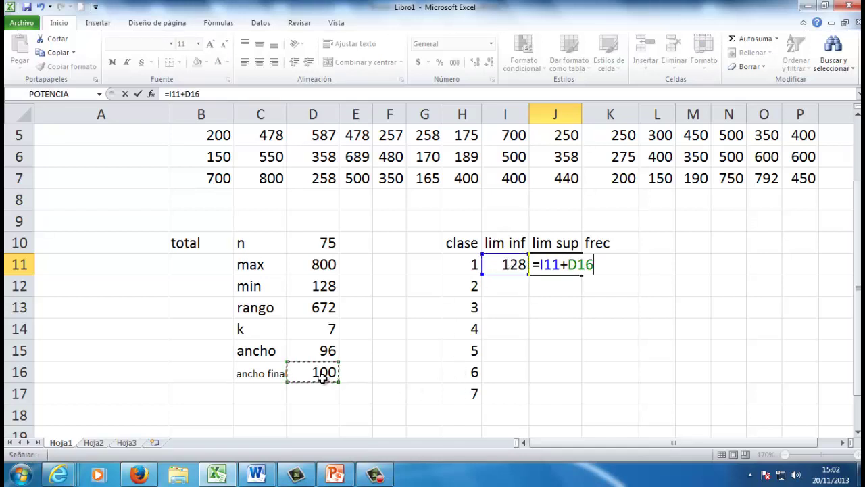
{"action": "key", "text": "Return"}
{"action": "left_click_drag", "start_coordinate": [582, 111], "coordinate": [605, 111]}
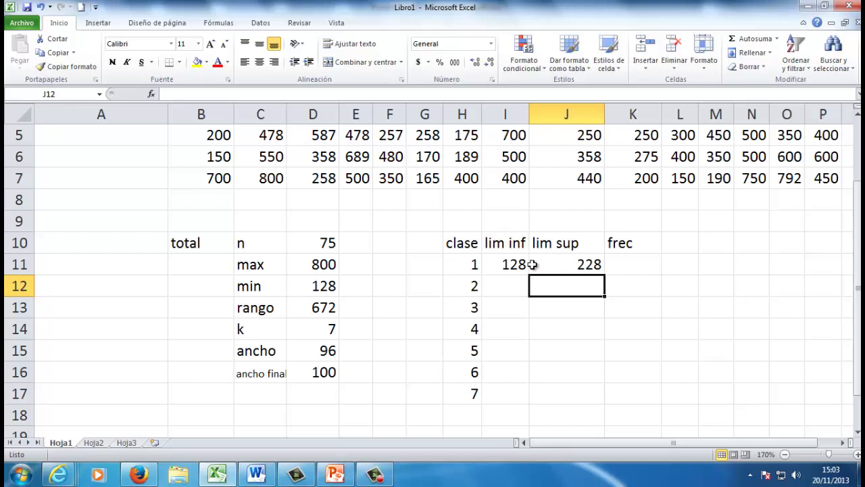
Set the lower limit of class 2 in I12 to the previous upper limit with =J11
{"action": "left_click", "coordinate": [510, 285]}
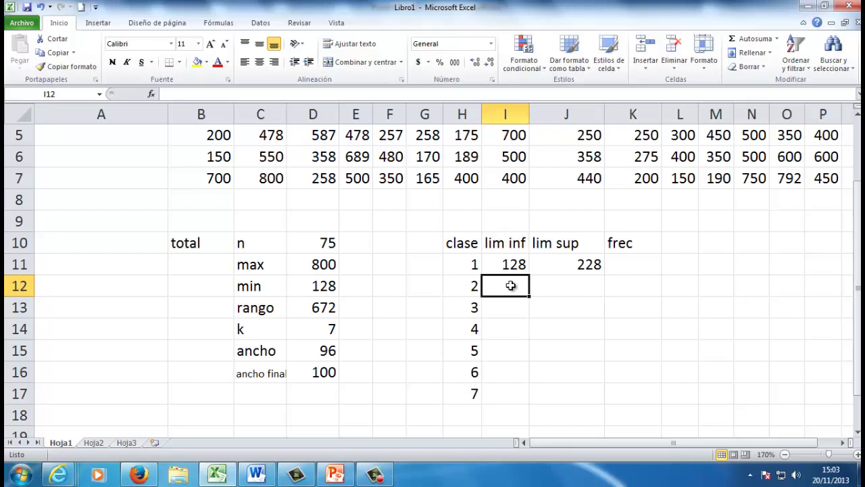
{"action": "type", "text": "="}
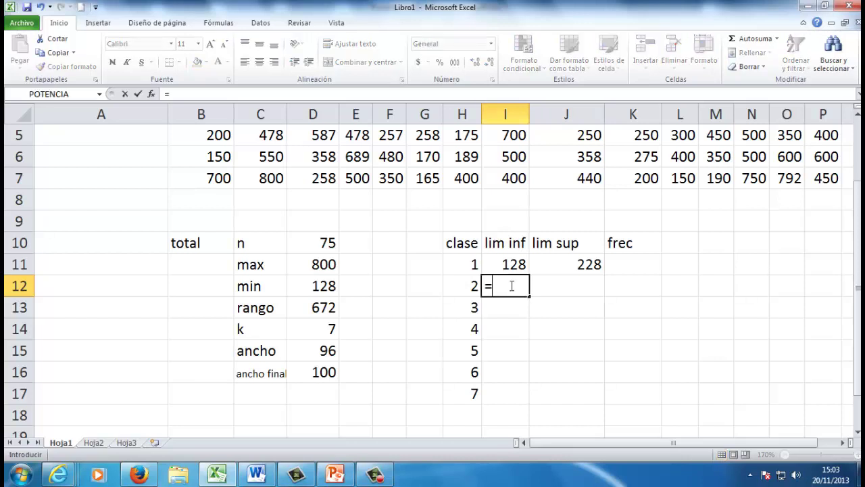
{"action": "left_click", "coordinate": [568, 267]}
{"action": "key", "text": "Return"}
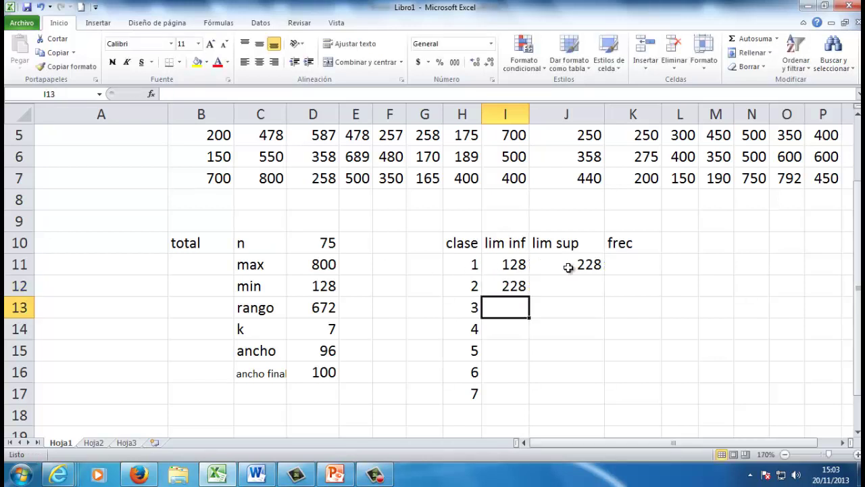
{"action": "left_click", "coordinate": [568, 266]}
{"action": "left_click", "coordinate": [512, 286]}
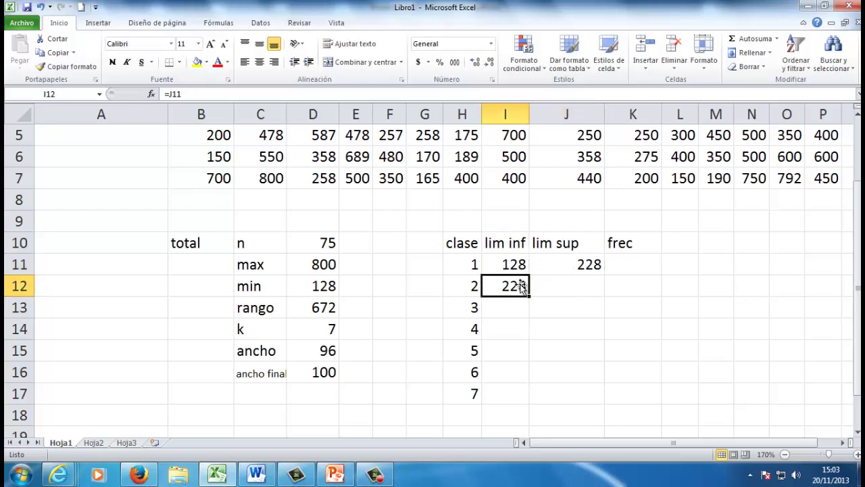
Calculate the upper limit of class 2 in J12 with the formula =I12+D16
{"action": "left_click", "coordinate": [574, 284]}
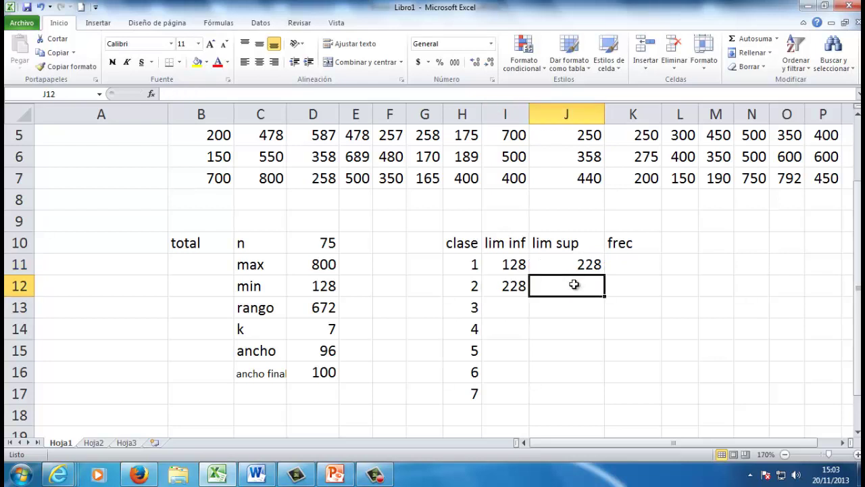
{"action": "type", "text": "="}
{"action": "left_click", "coordinate": [519, 287]}
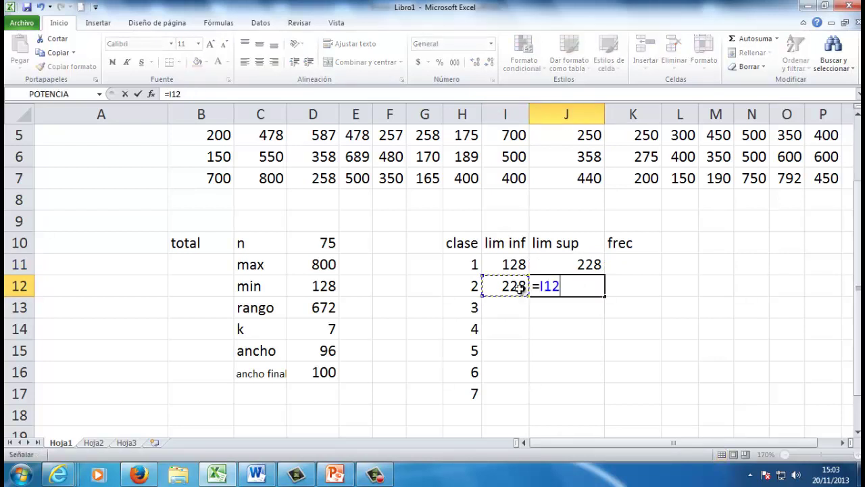
{"action": "type", "text": "+"}
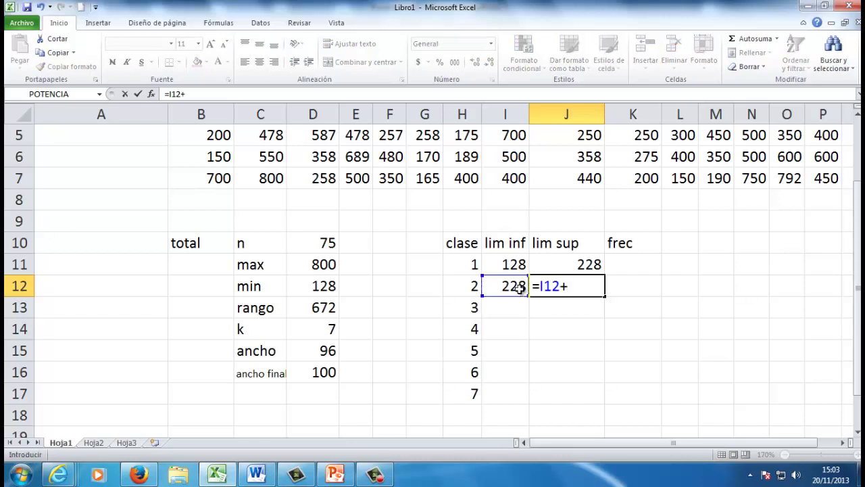
{"action": "left_click", "coordinate": [324, 373]}
{"action": "key", "text": "Return"}
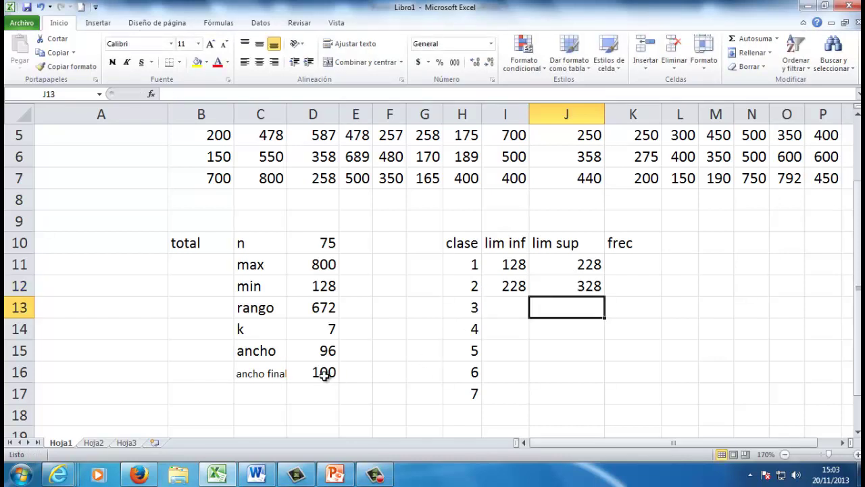
Set the lower limit of class 3 in I13 to the previous upper limit with =J12
{"action": "left_click", "coordinate": [508, 308]}
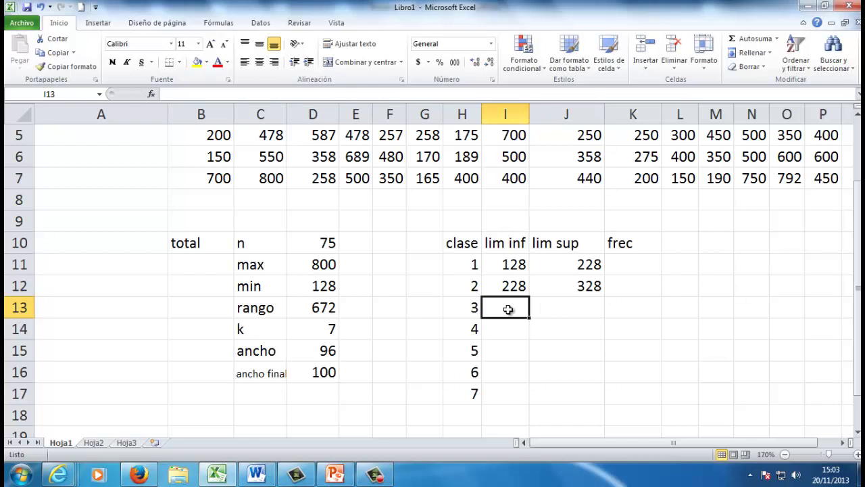
{"action": "type", "text": "="}
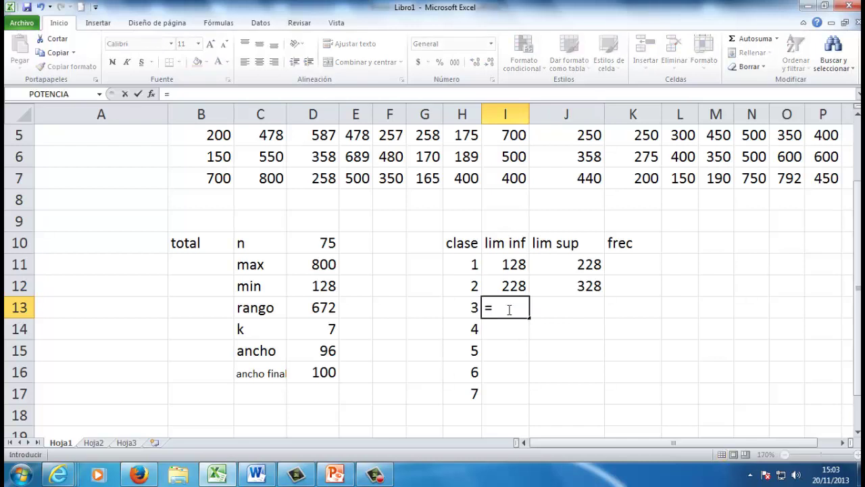
{"action": "left_click", "coordinate": [586, 286]}
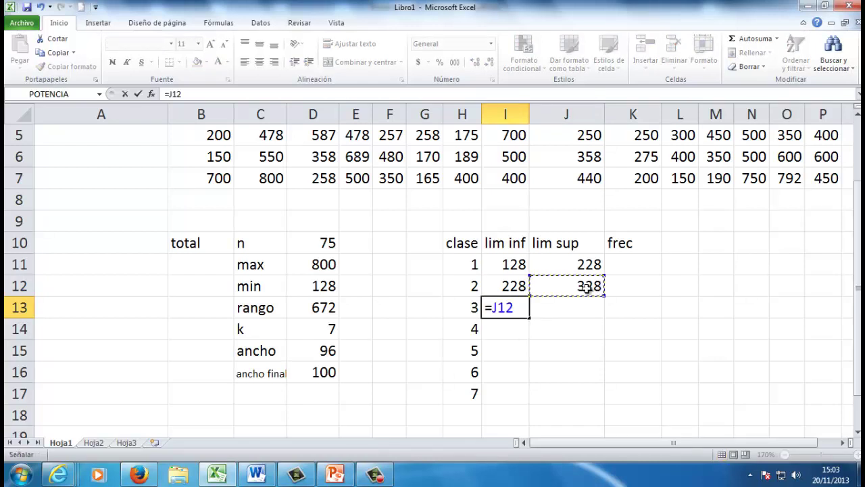
{"action": "key", "text": "Return"}
Calculate the upper limit of class 3 in J13 with the formula =J12+D16
{"action": "left_click", "coordinate": [586, 302]}
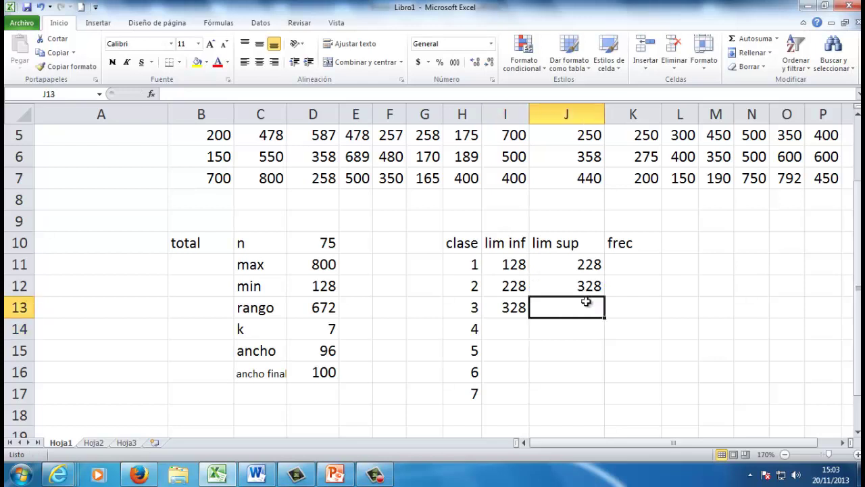
{"action": "type", "text": "="}
{"action": "key", "text": "Up"}
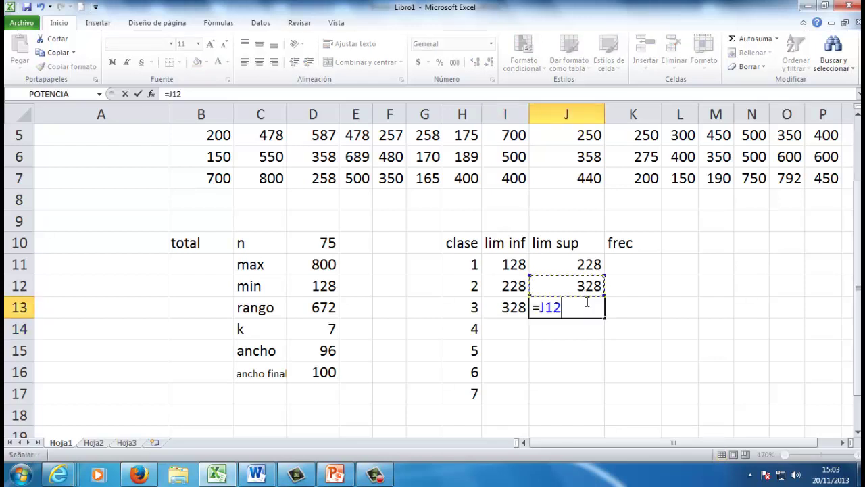
{"action": "type", "text": "+"}
{"action": "left_click", "coordinate": [316, 370]}
{"action": "key", "text": "Return"}
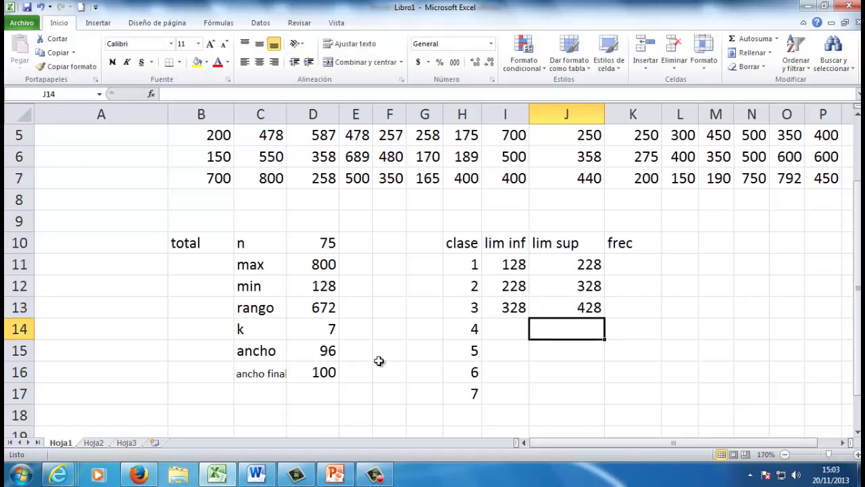
Make the width reference in J13 absolute so the formula reads =J12+$D$16
{"action": "left_click", "coordinate": [560, 305]}
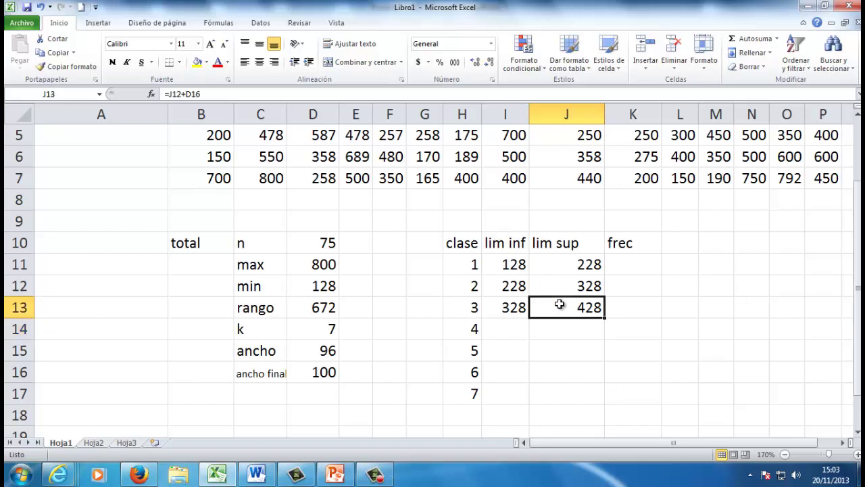
{"action": "left_click", "coordinate": [229, 95]}
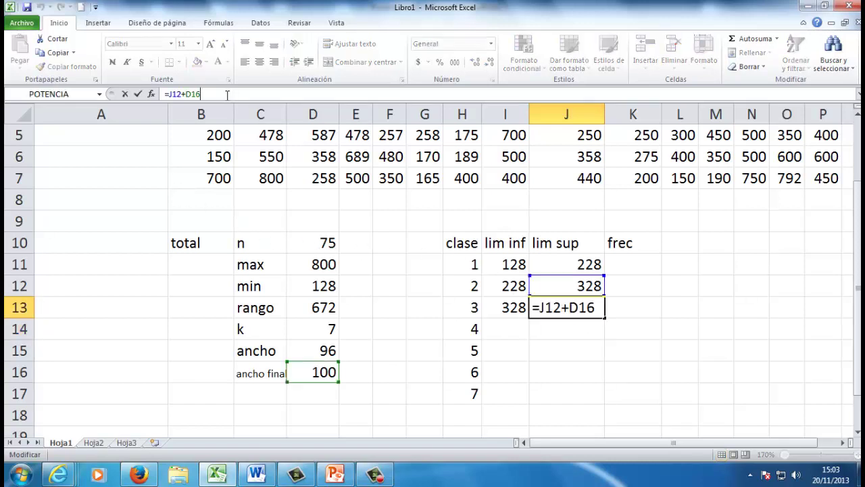
{"action": "key", "text": "F4"}
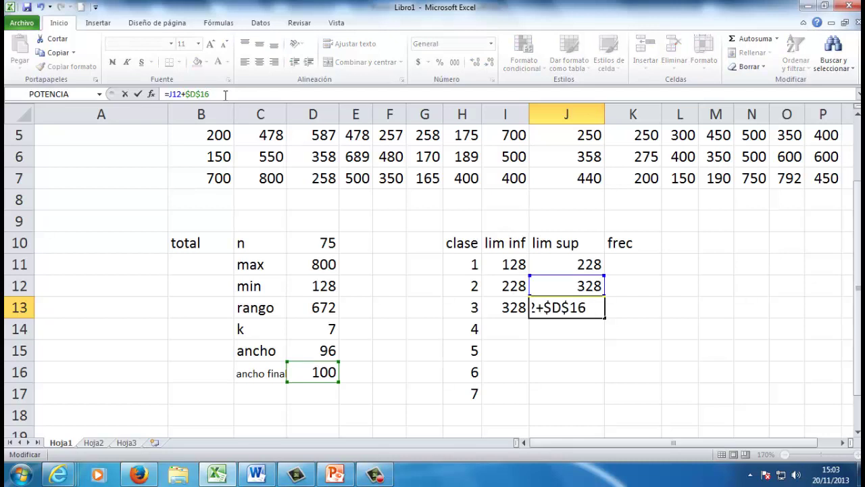
{"action": "key", "text": "Return"}
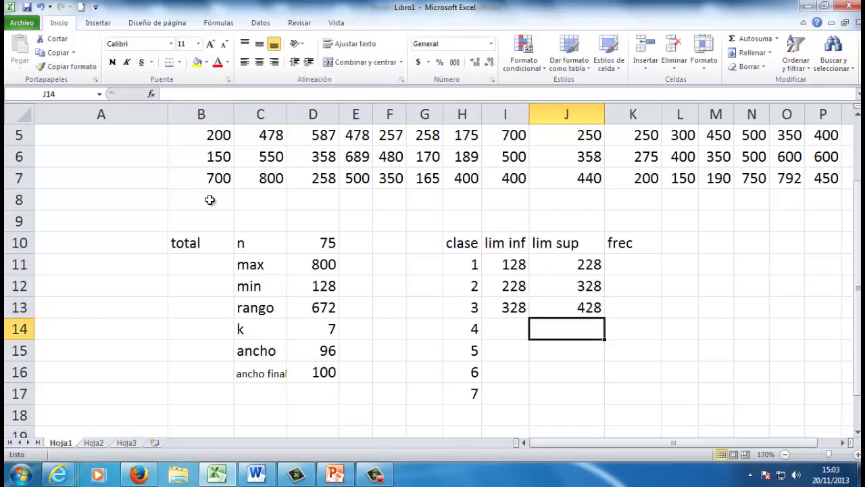
Fill the class 3 limit formulas in I13:J13 down through row 17
{"action": "left_click", "coordinate": [512, 310]}
{"action": "left_click", "coordinate": [568, 310], "text": "shift"}
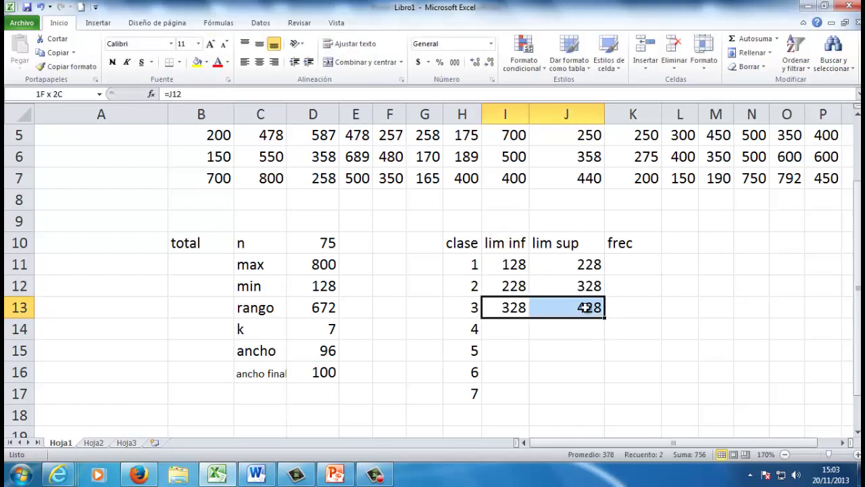
{"action": "left_click_drag", "start_coordinate": [606, 315], "coordinate": [608, 406]}
{"action": "left_click", "coordinate": [650, 308]}
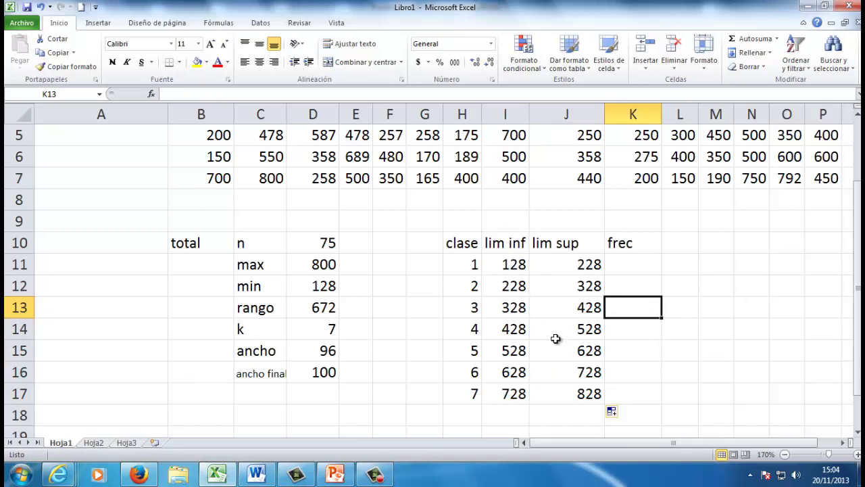
Examine the formulas behind the lower and upper limits of classes 1 to 3 and the cells they reference
{"action": "left_click", "coordinate": [501, 264]}
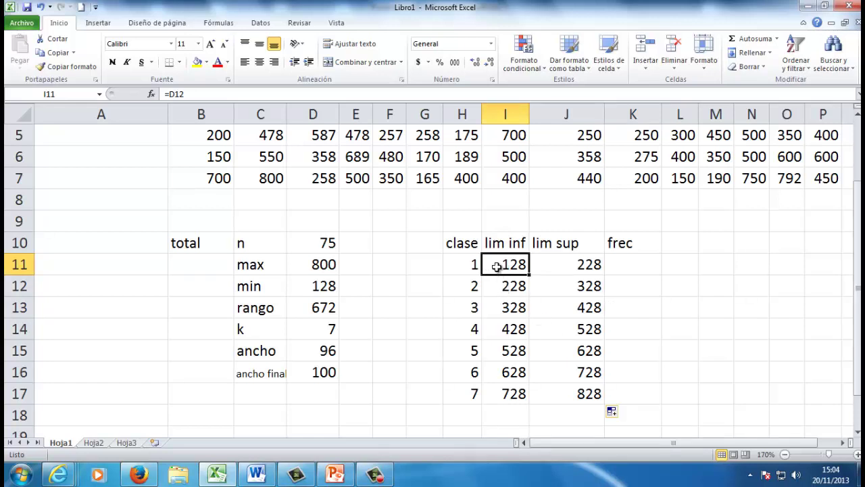
{"action": "left_click", "coordinate": [306, 284]}
{"action": "left_click", "coordinate": [571, 262]}
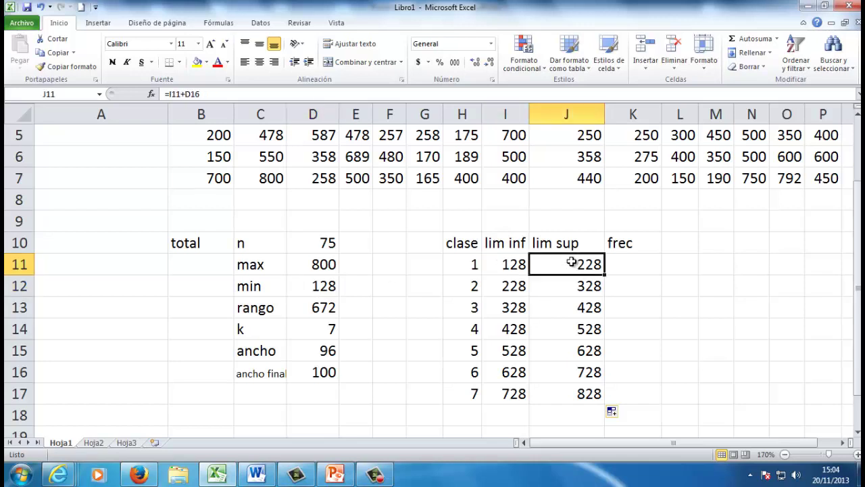
{"action": "left_click_drag", "start_coordinate": [458, 272], "coordinate": [544, 268]}
{"action": "left_click", "coordinate": [545, 268]}
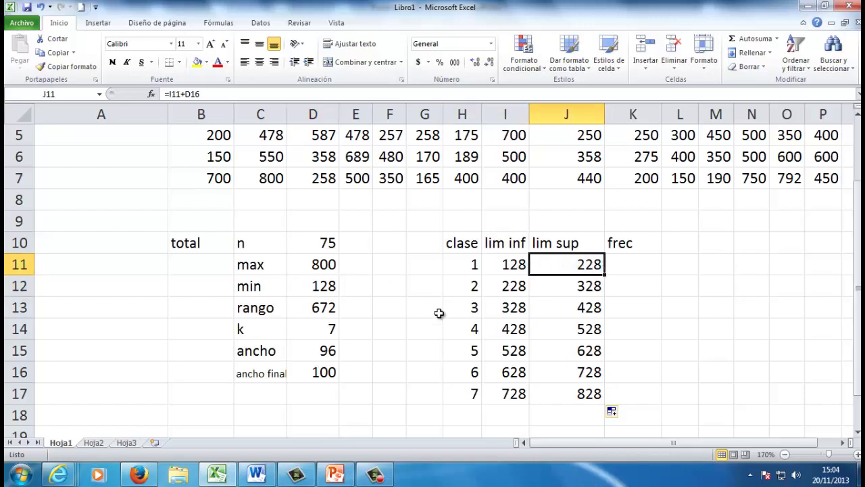
{"action": "left_click", "coordinate": [503, 267]}
{"action": "double_click", "coordinate": [503, 267]}
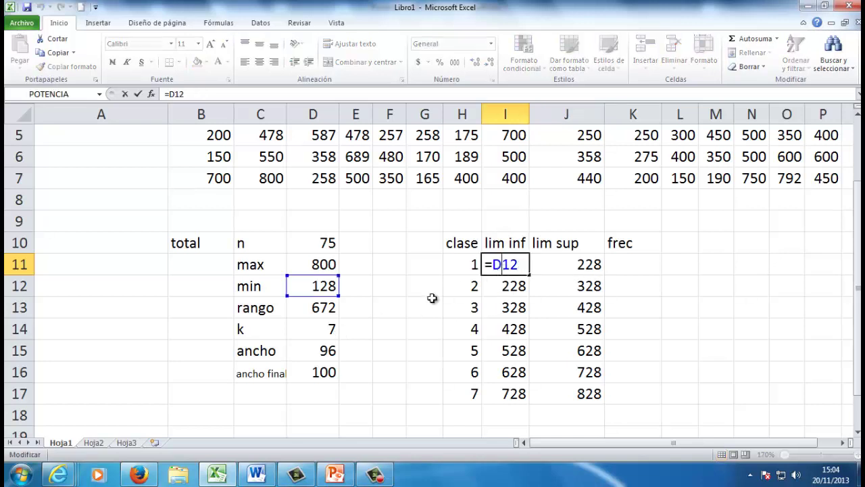
{"action": "left_click", "coordinate": [590, 264]}
{"action": "double_click", "coordinate": [580, 266]}
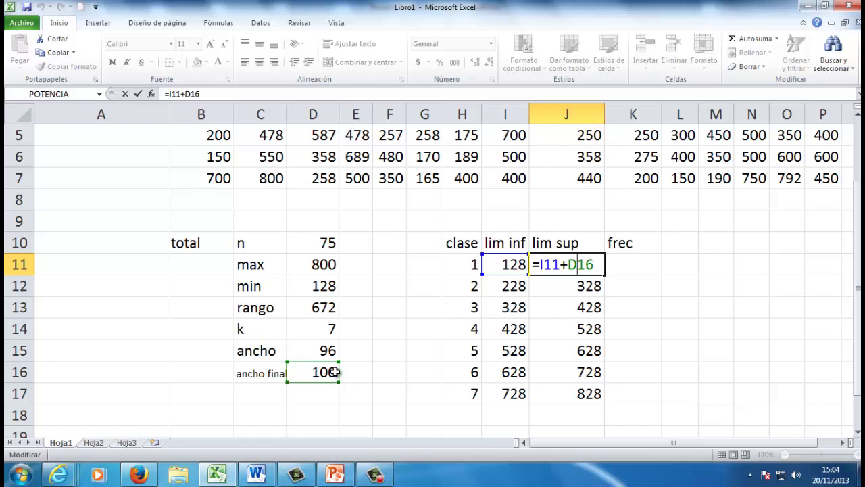
{"action": "key", "text": "Escape"}
{"action": "left_click", "coordinate": [508, 286]}
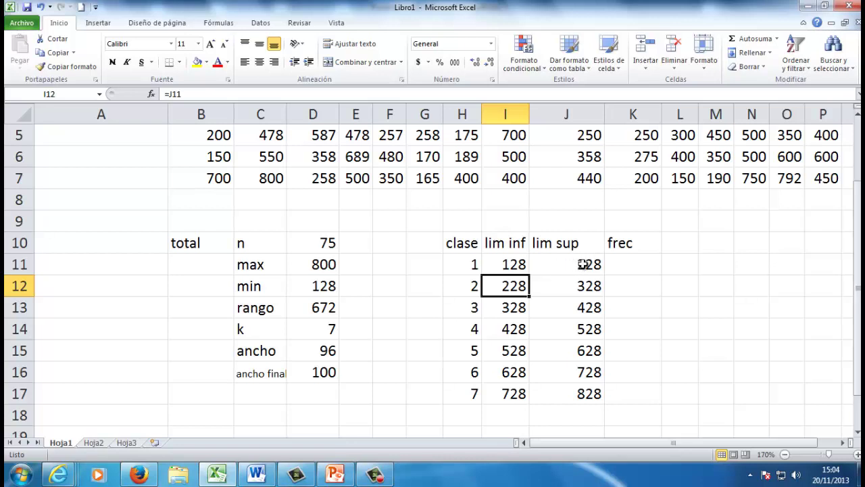
{"action": "left_click", "coordinate": [573, 286]}
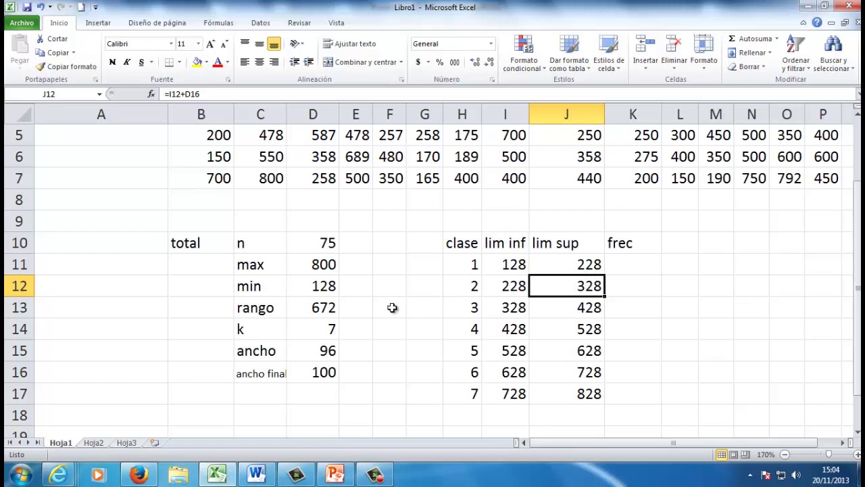
{"action": "left_click", "coordinate": [510, 304]}
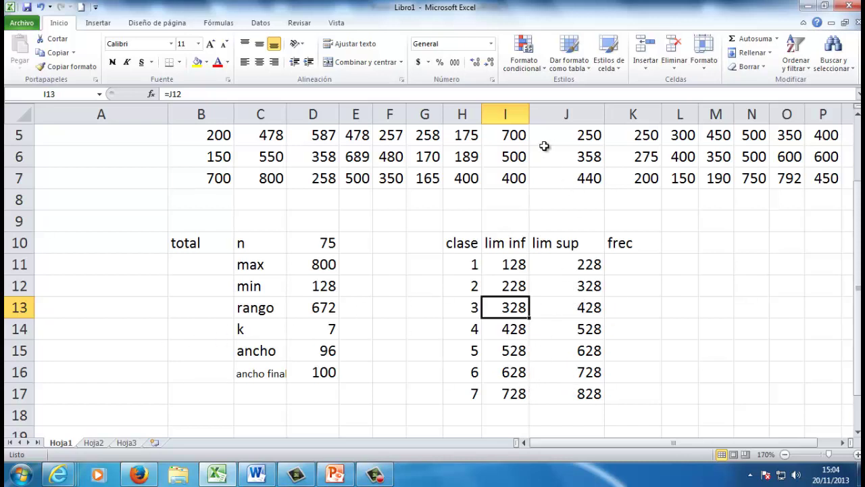
Center the contents of the class, lower limit and upper limit columns in H10:J17
{"action": "left_click_drag", "start_coordinate": [463, 236], "coordinate": [584, 396]}
{"action": "left_click", "coordinate": [261, 62]}
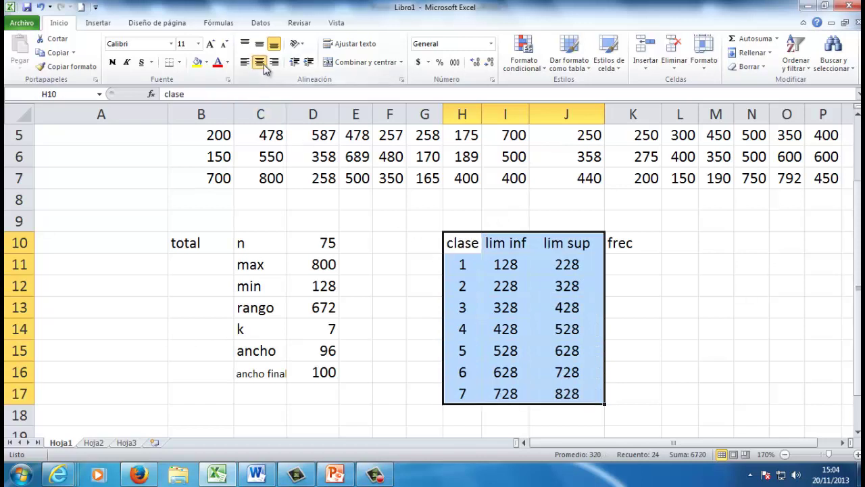
{"action": "left_click", "coordinate": [640, 284]}
{"action": "left_click", "coordinate": [637, 262]}
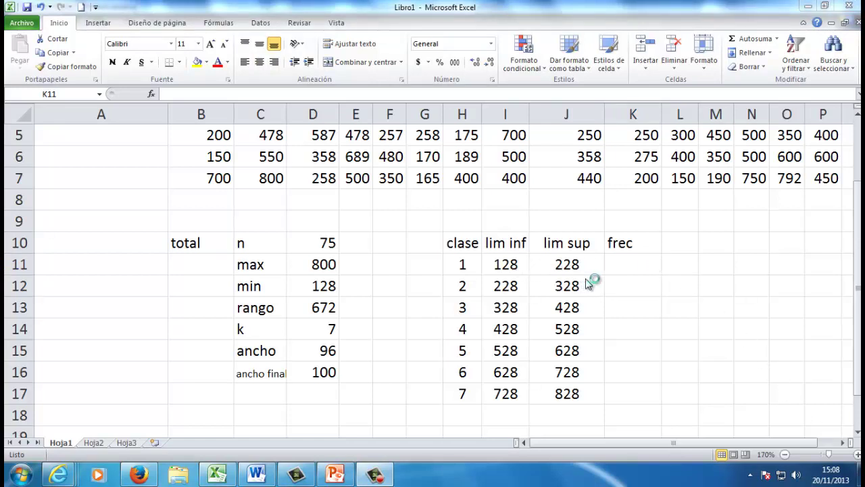
Compare individual weekly income values, such as those in B6 and C7, with the class limits to see where they belong
{"action": "left_click", "coordinate": [858, 264]}
{"action": "left_click_drag", "start_coordinate": [858, 259], "coordinate": [858, 225]}
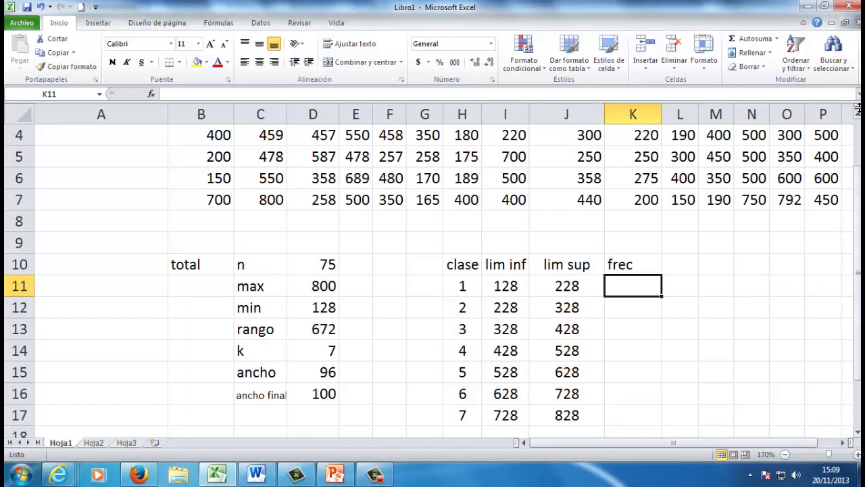
{"action": "left_click", "coordinate": [857, 108]}
{"action": "left_click", "coordinate": [857, 108]}
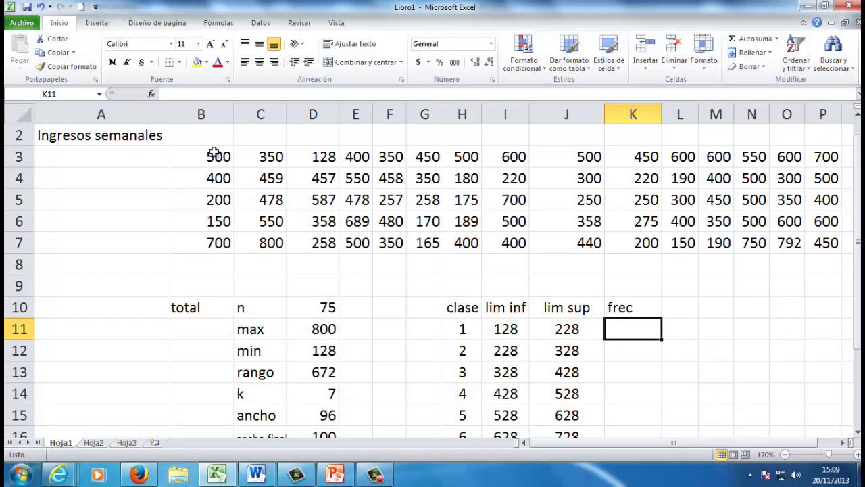
{"action": "left_click_drag", "start_coordinate": [860, 203], "coordinate": [860, 207]}
{"action": "left_click", "coordinate": [506, 353]}
{"action": "left_click_drag", "start_coordinate": [541, 354], "coordinate": [573, 355]}
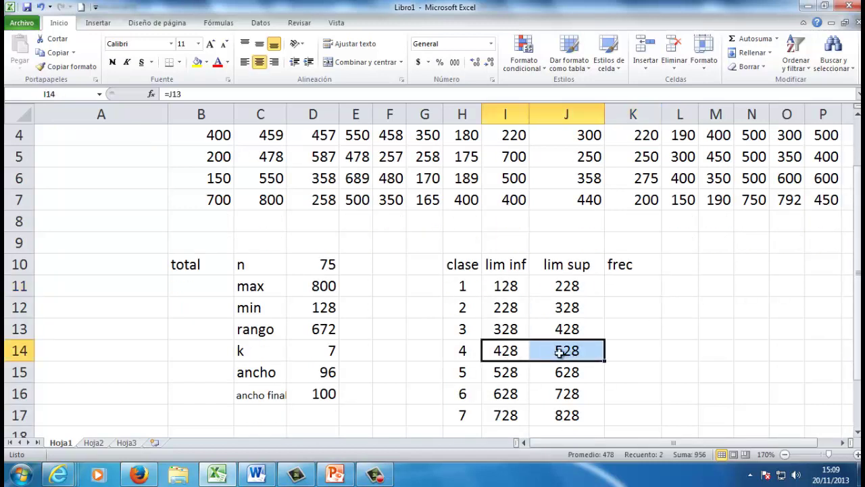
{"action": "left_click_drag", "start_coordinate": [856, 283], "coordinate": [857, 245]}
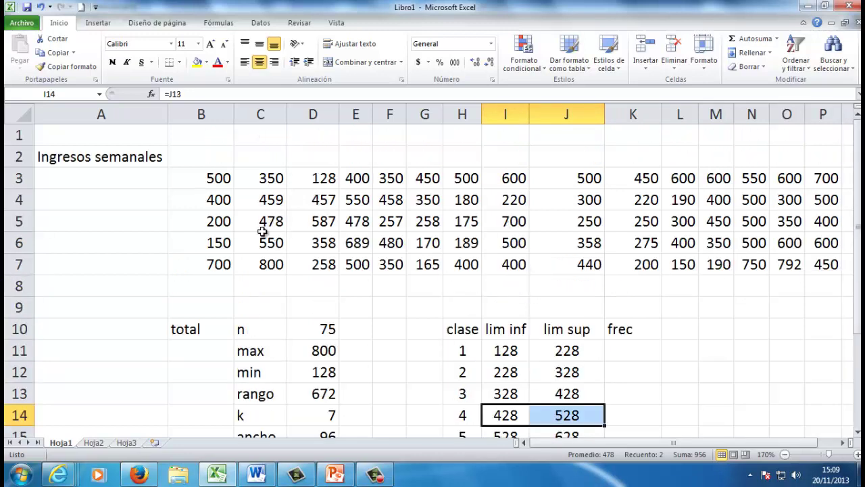
{"action": "left_click", "coordinate": [220, 241]}
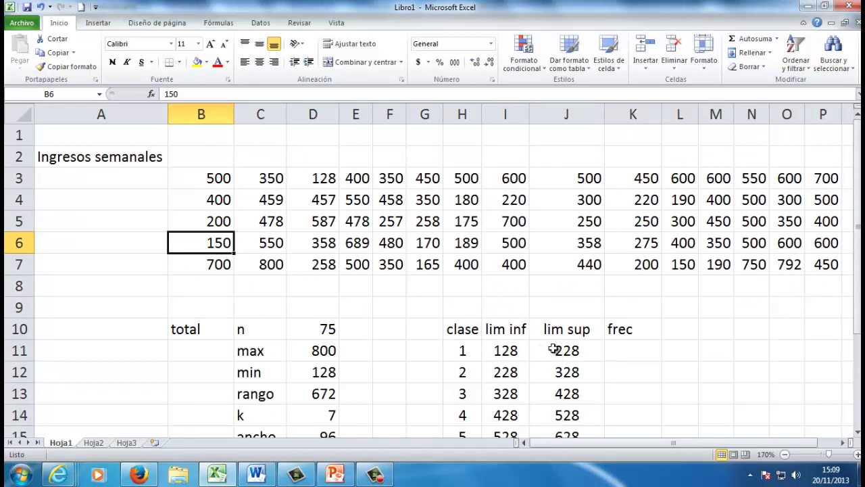
{"action": "left_click", "coordinate": [258, 264]}
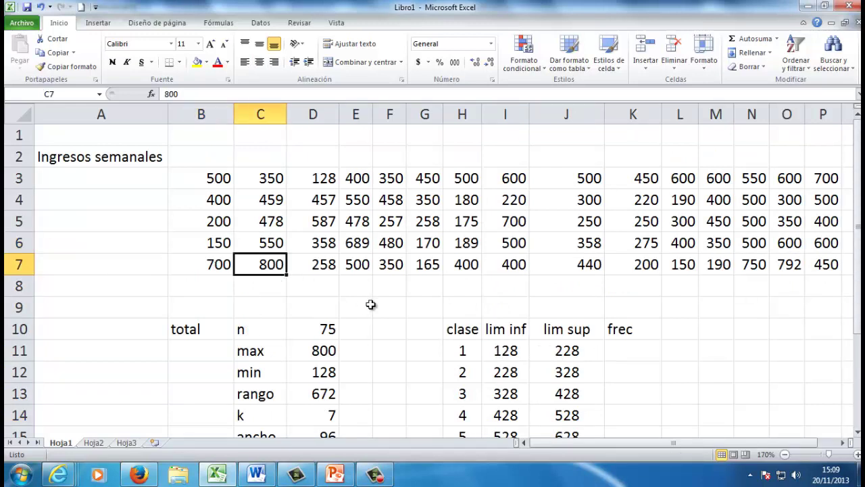
{"action": "scroll", "coordinate": [370, 305], "scroll_direction": "down", "scroll_amount": 3}
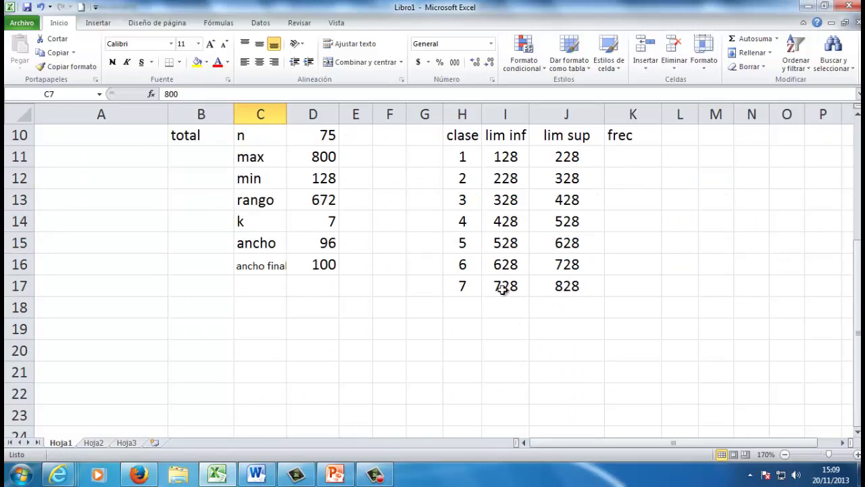
{"action": "scroll", "coordinate": [482, 288], "scroll_direction": "up", "scroll_amount": 2}
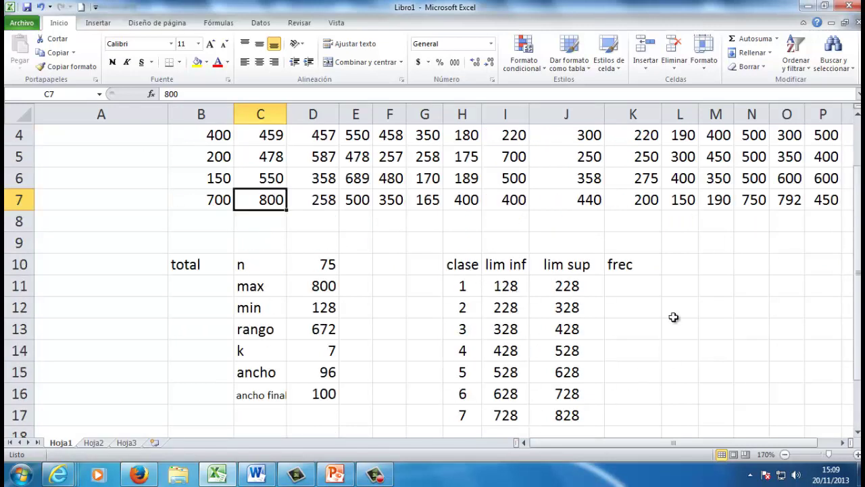
Insert the FRECUENCIA function in the first frequency cell, K11, choosing it from the list of all functions
{"action": "left_click", "coordinate": [633, 286]}
{"action": "left_click", "coordinate": [151, 94]}
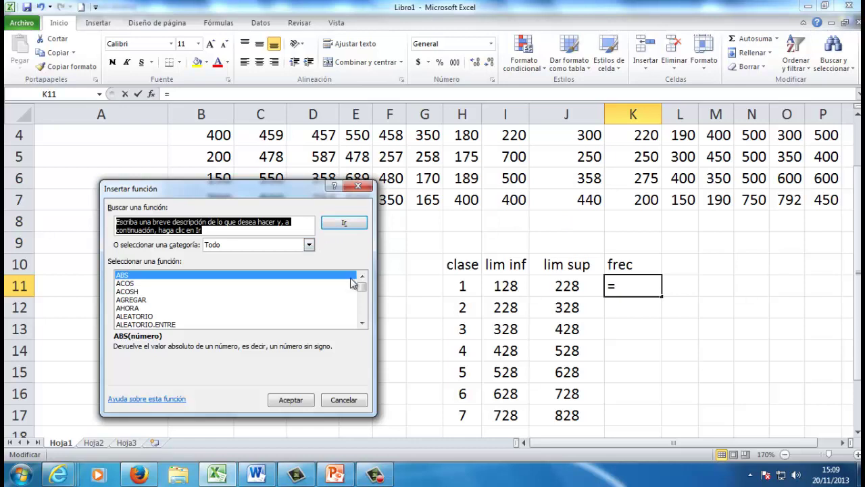
{"action": "mouse_move", "coordinate": [364, 292]}
{"action": "left_mouse_down"}
{"action": "mouse_move", "coordinate": [367, 305]}
{"action": "mouse_move", "coordinate": [367, 298]}
{"action": "left_mouse_up"}
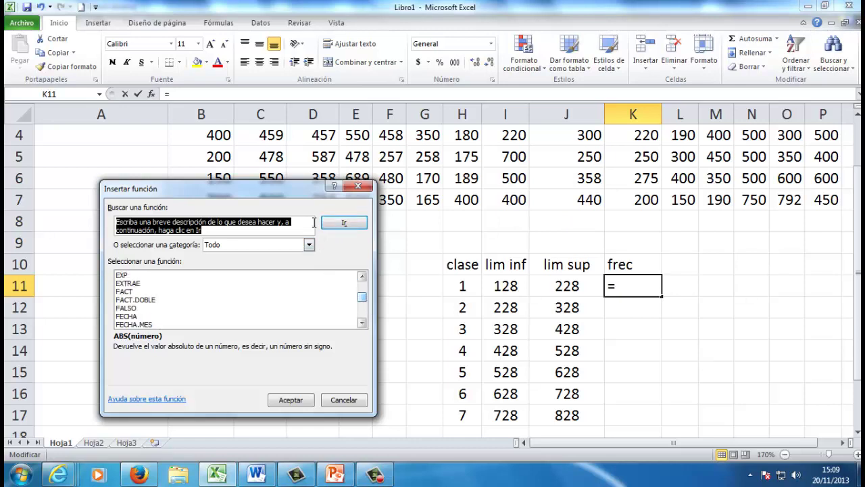
{"action": "left_click_drag", "start_coordinate": [303, 193], "coordinate": [552, 171]}
{"action": "left_click", "coordinate": [611, 303]}
{"action": "left_click", "coordinate": [611, 303]}
{"action": "left_click", "coordinate": [611, 304]}
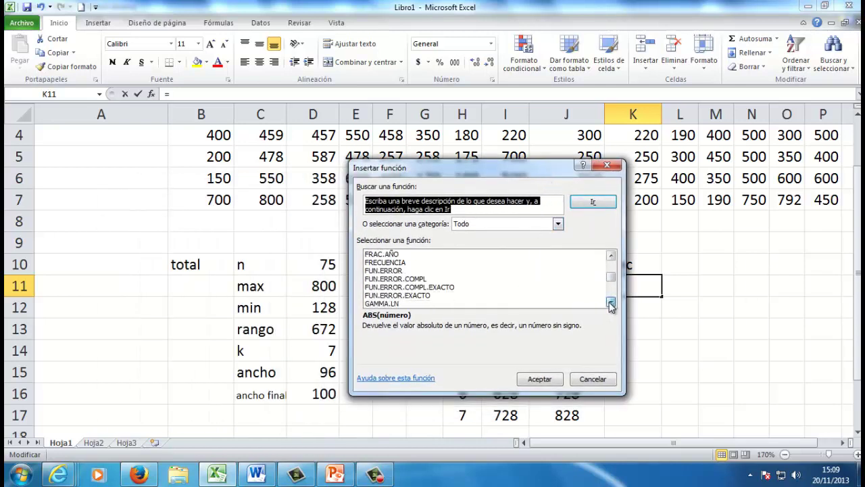
{"action": "left_click", "coordinate": [406, 263]}
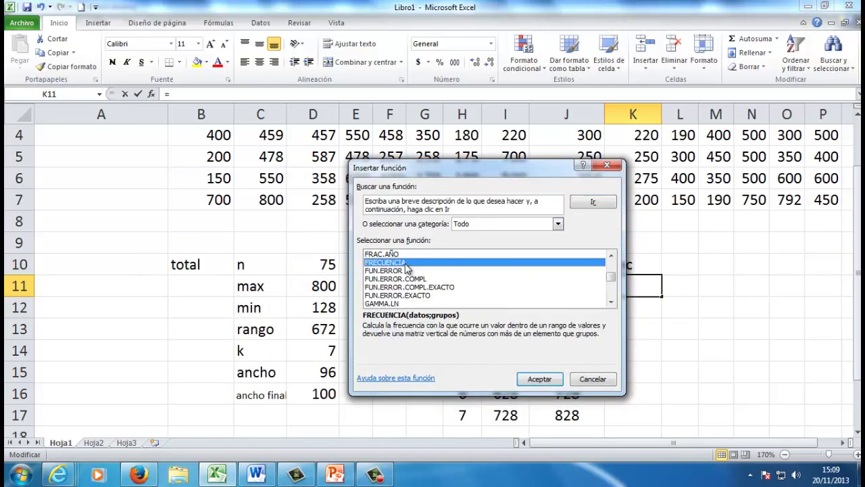
{"action": "left_click", "coordinate": [541, 379]}
Set the Datos argument of FRECUENCIA to the weekly income range as the absolute reference $B$3:$P$7
{"action": "left_click_drag", "start_coordinate": [464, 215], "coordinate": [412, 303]}
{"action": "scroll", "coordinate": [486, 364], "scroll_direction": "up", "scroll_amount": 1}
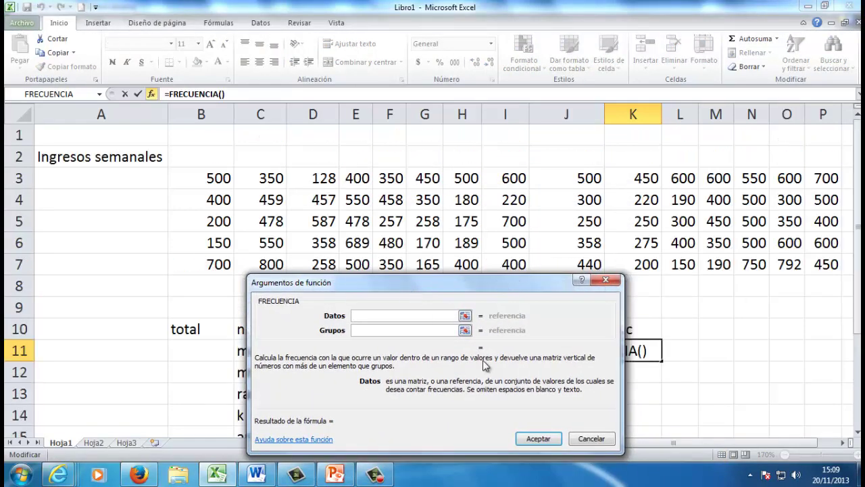
{"action": "left_click_drag", "start_coordinate": [221, 180], "coordinate": [562, 264]}
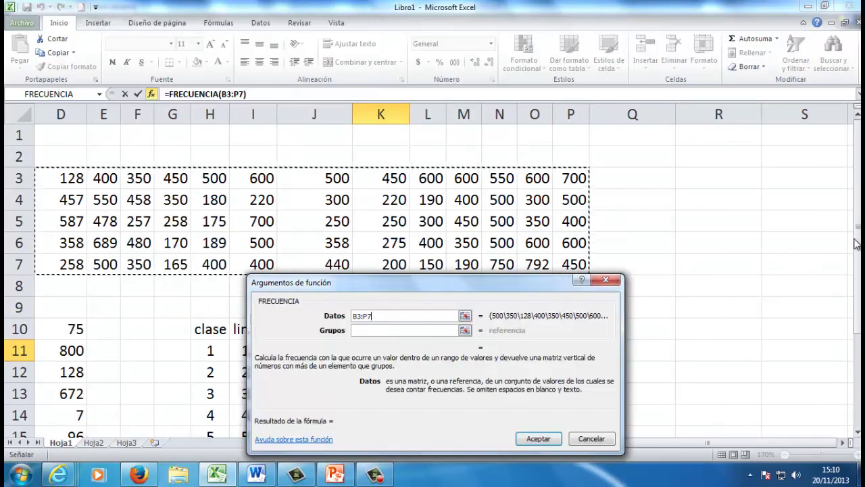
{"action": "left_click_drag", "start_coordinate": [857, 275], "coordinate": [856, 288]}
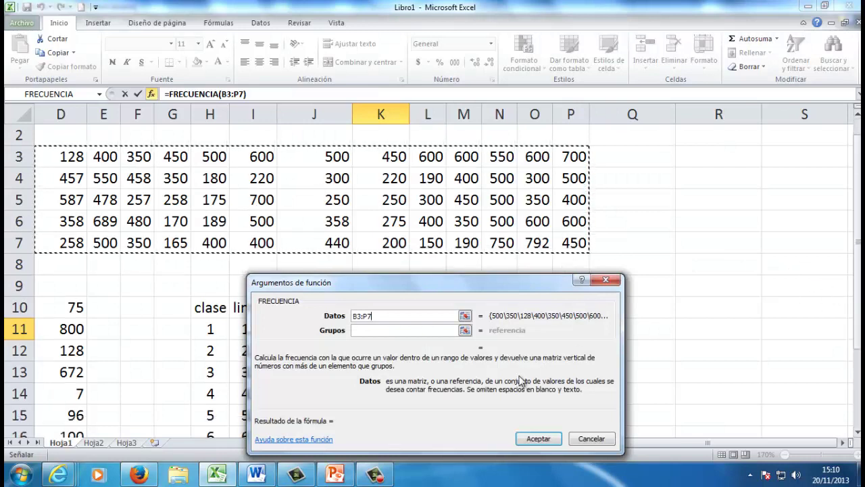
{"action": "left_click", "coordinate": [651, 444]}
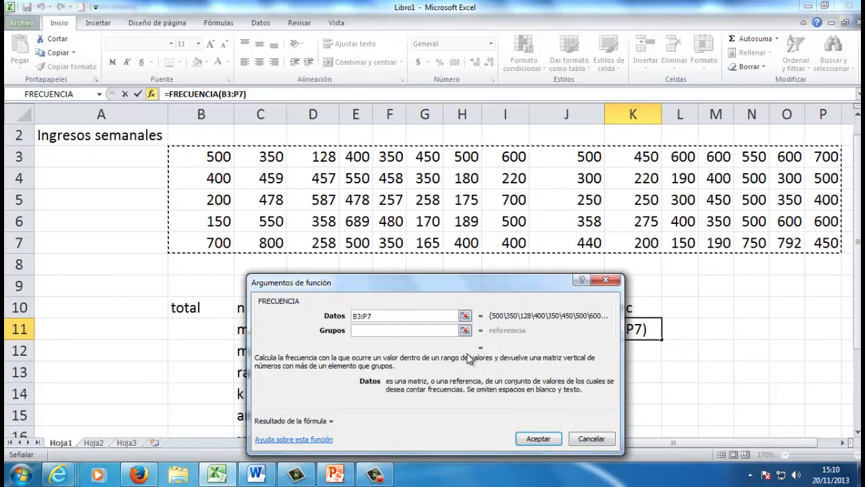
{"action": "mouse_move", "coordinate": [645, 442]}
{"action": "left_mouse_down"}
{"action": "mouse_move", "coordinate": [663, 444]}
{"action": "mouse_move", "coordinate": [630, 443]}
{"action": "left_mouse_up"}
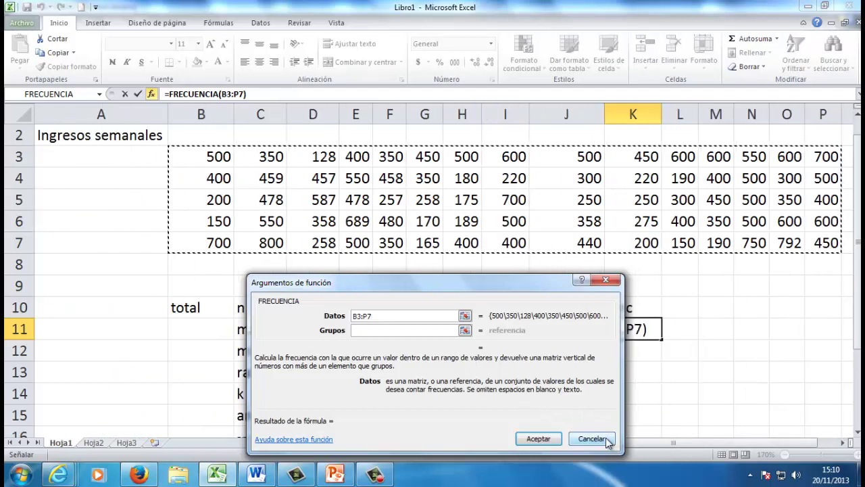
{"action": "key", "text": "F4"}
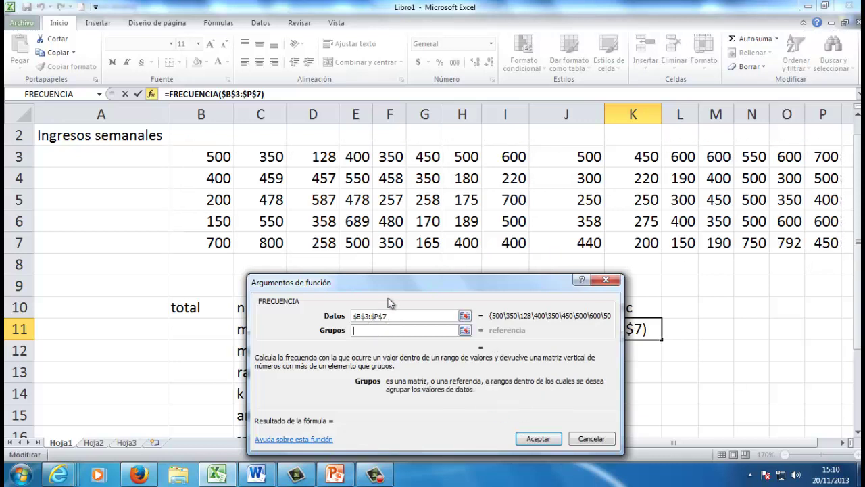
Set the Grupos argument to the upper class limits as the absolute reference $J$11:$J$17 and accept the function
{"action": "left_click_drag", "start_coordinate": [387, 287], "coordinate": [240, 249]}
{"action": "left_click_drag", "start_coordinate": [857, 317], "coordinate": [860, 338]}
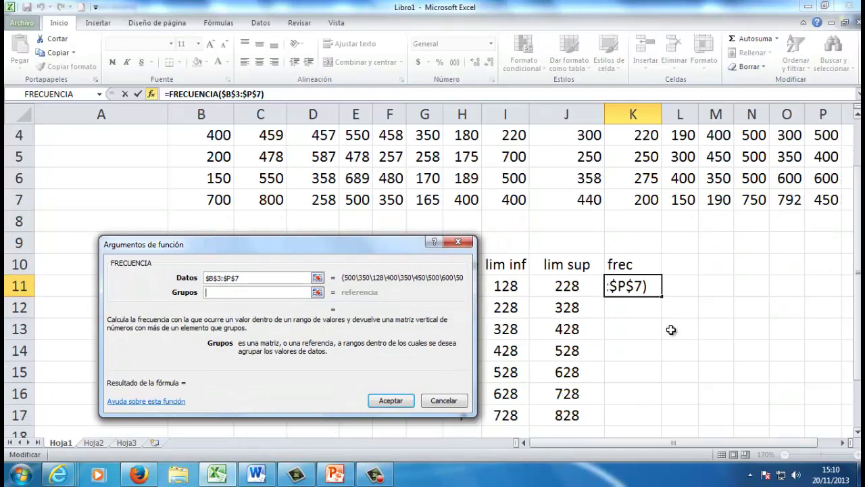
{"action": "left_click_drag", "start_coordinate": [568, 286], "coordinate": [572, 376]}
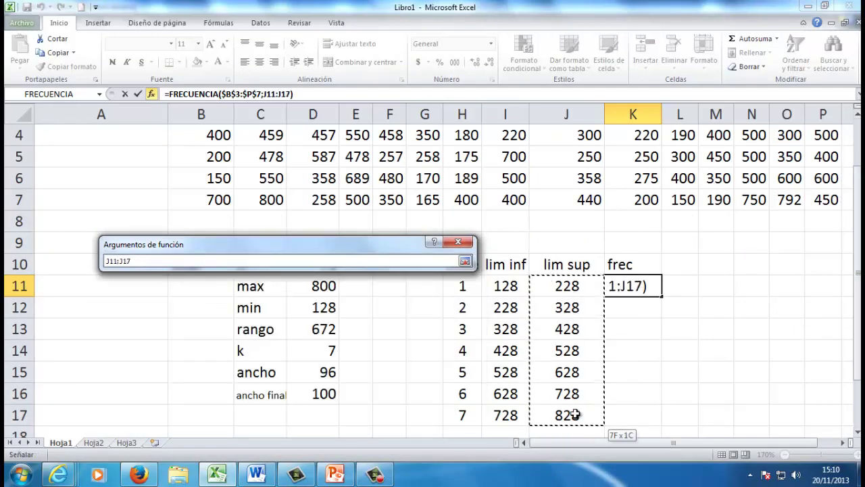
{"action": "left_click_drag", "start_coordinate": [574, 414], "coordinate": [574, 414]}
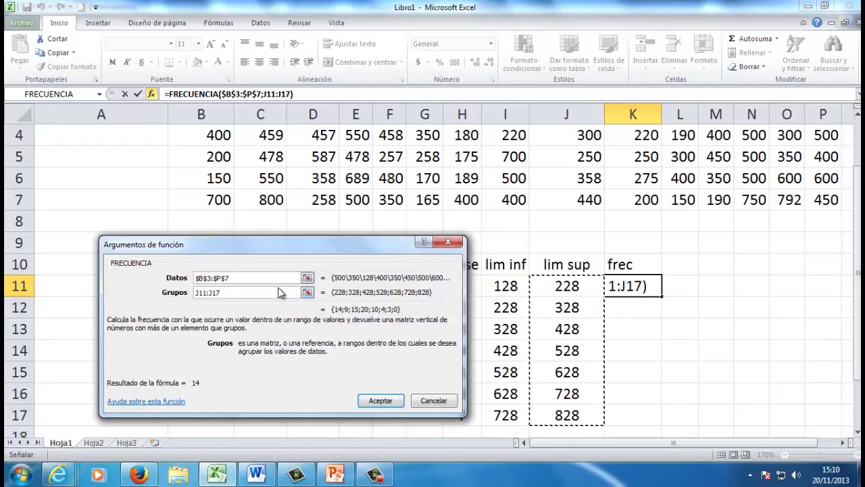
{"action": "key", "text": "F4"}
{"action": "left_click", "coordinate": [265, 277]}
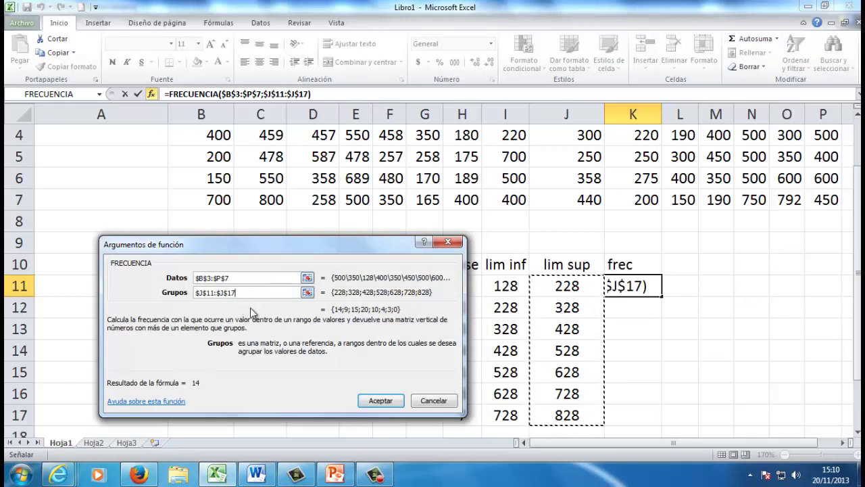
{"action": "left_click", "coordinate": [375, 403]}
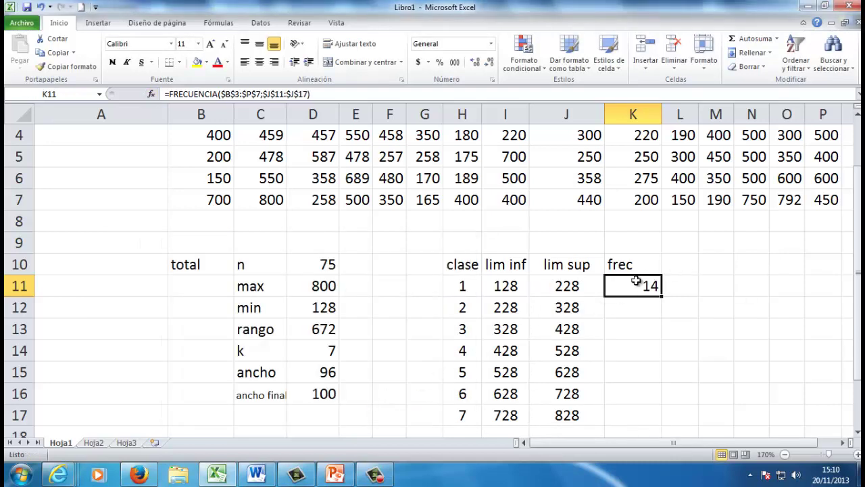
Extend the FRECUENCIA formula from K11 down through K17 and enter it as an array formula over the whole range
{"action": "left_click_drag", "start_coordinate": [663, 298], "coordinate": [666, 425]}
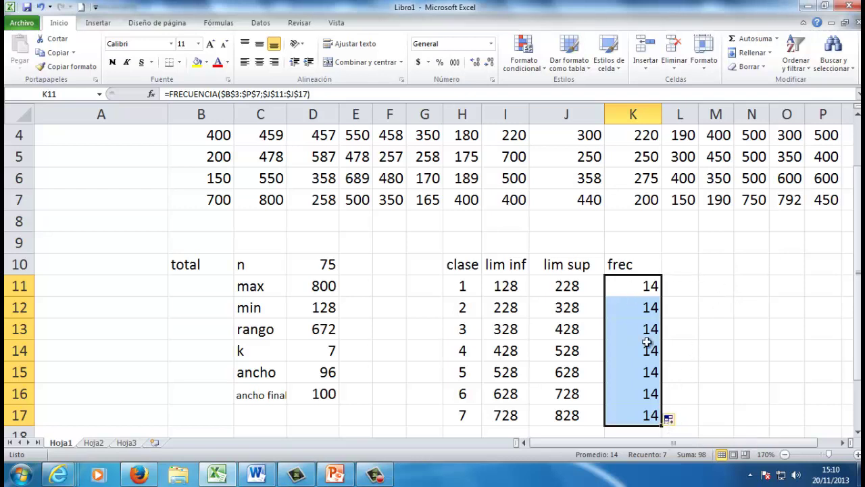
{"action": "left_click", "coordinate": [173, 93]}
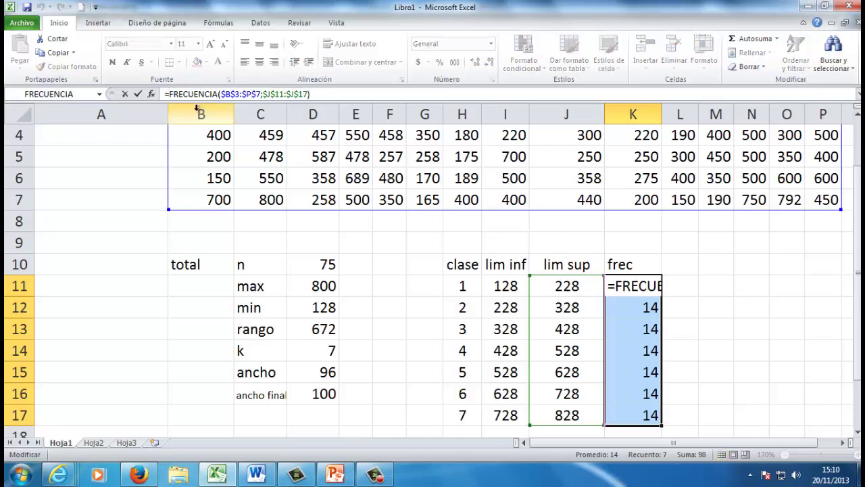
{"action": "key", "text": "ctrl+shift+Return"}
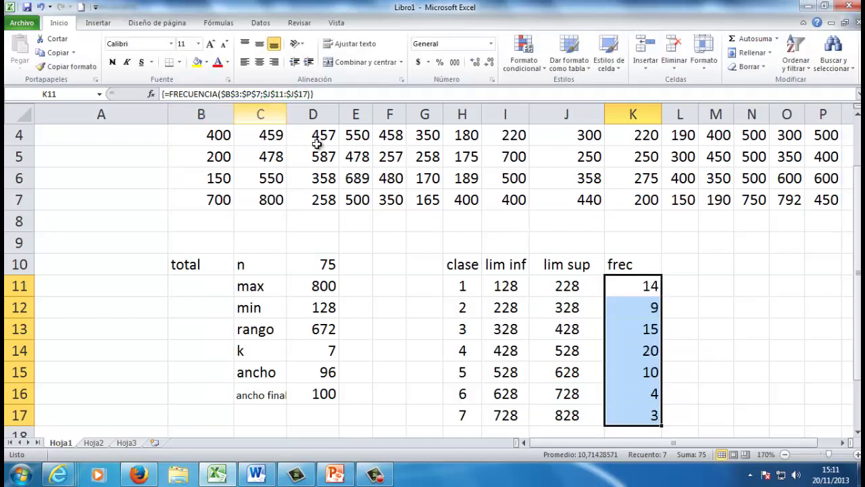
{"action": "left_click", "coordinate": [684, 323]}
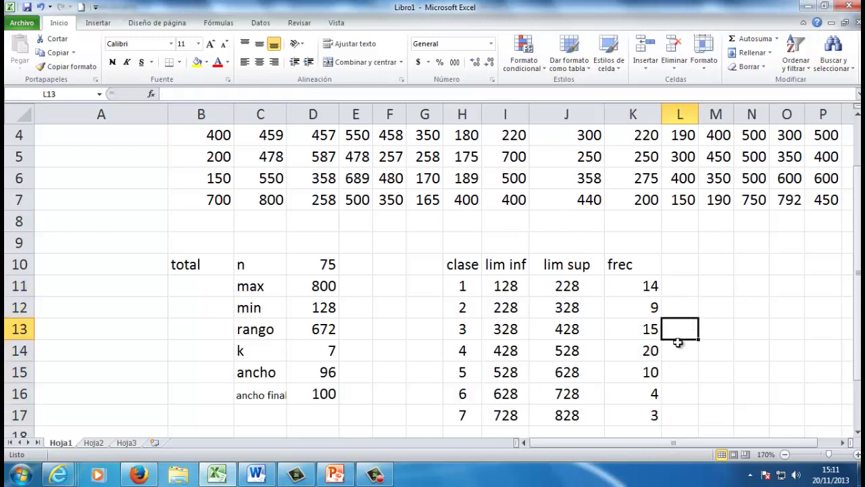
Examine the frequencies of the classes against their lower and upper limits, particularly classes 7, 6 and 4
{"action": "left_click", "coordinate": [649, 290]}
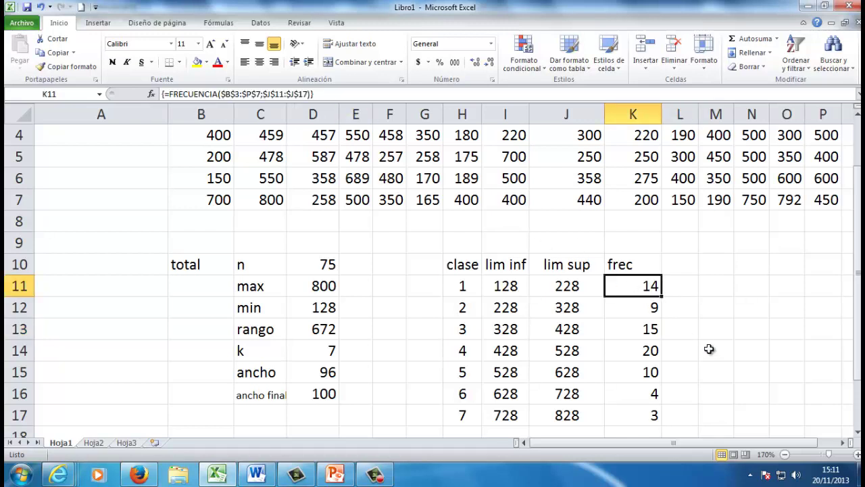
{"action": "scroll", "coordinate": [708, 349], "scroll_direction": "down", "scroll_amount": 1}
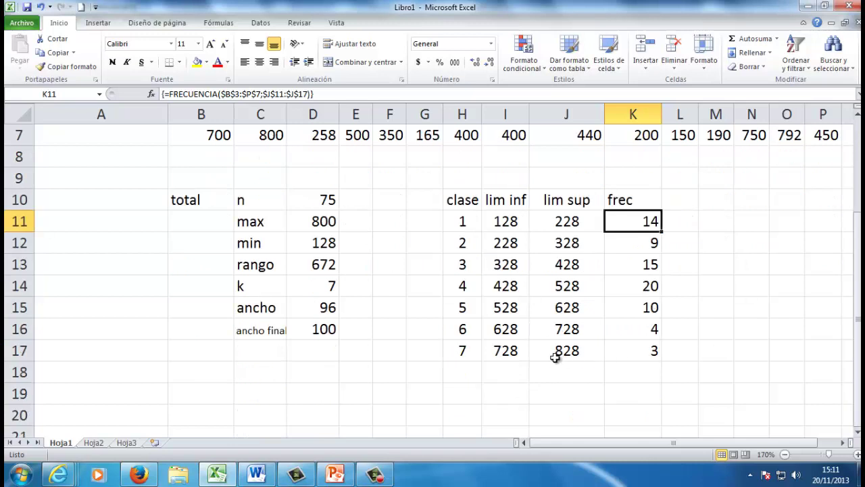
{"action": "left_click", "coordinate": [506, 354]}
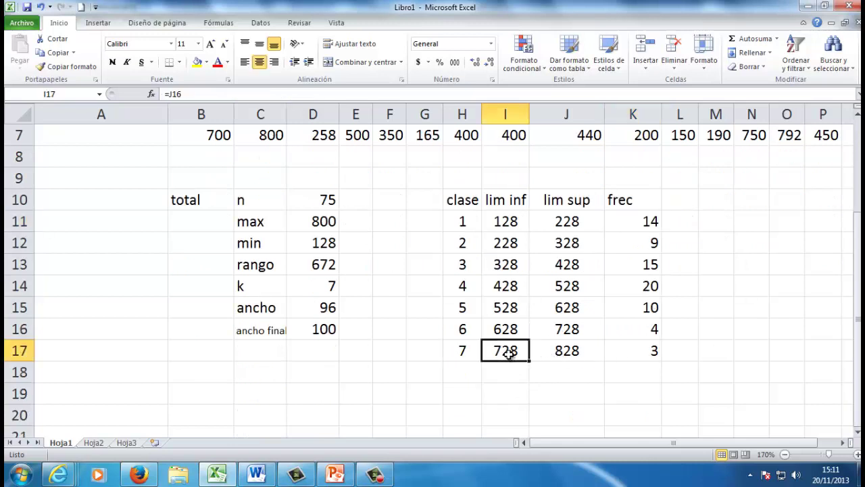
{"action": "left_click", "coordinate": [571, 353]}
{"action": "left_click", "coordinate": [641, 354]}
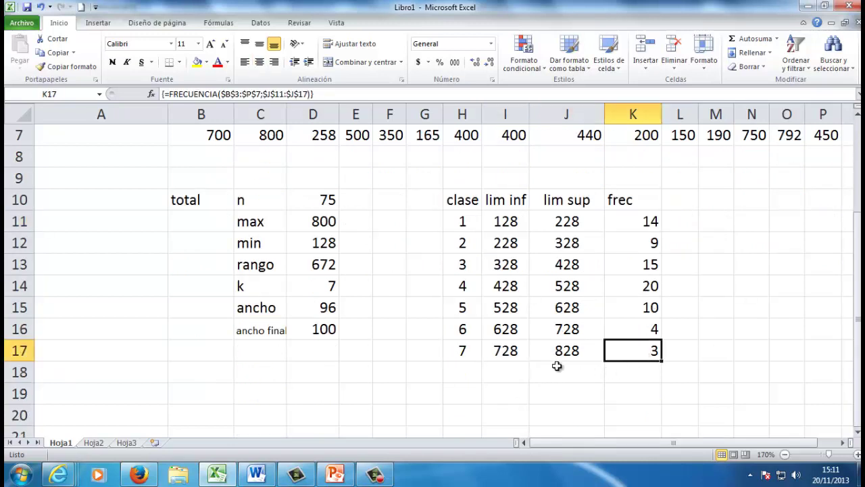
{"action": "left_click", "coordinate": [517, 333]}
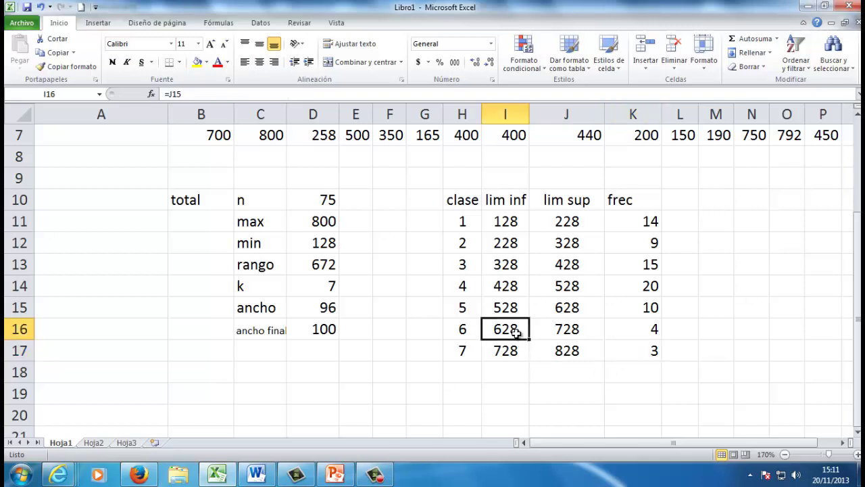
{"action": "left_click", "coordinate": [587, 330]}
{"action": "left_click", "coordinate": [618, 331]}
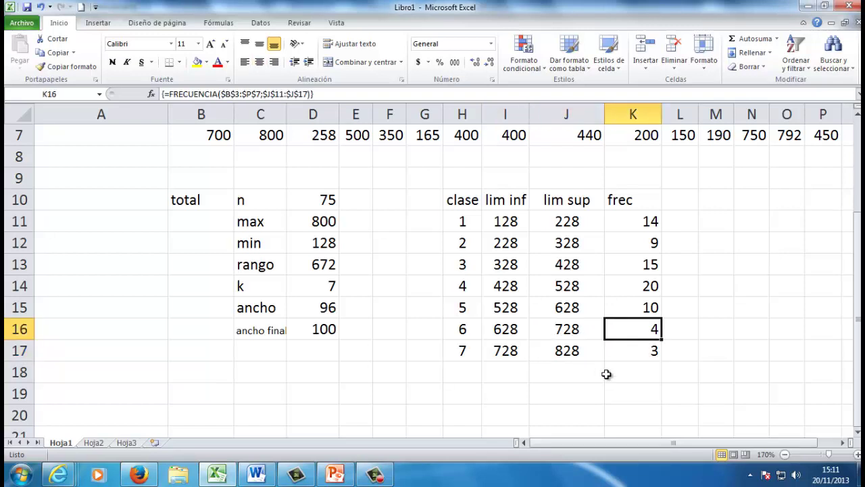
{"action": "scroll", "coordinate": [618, 404], "scroll_direction": "up", "scroll_amount": 2}
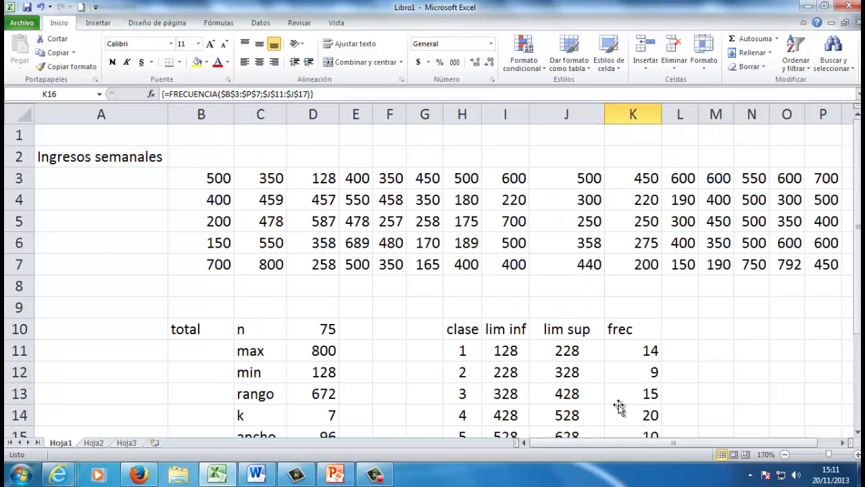
{"action": "scroll", "coordinate": [619, 404], "scroll_direction": "down", "scroll_amount": 1}
{"action": "scroll", "coordinate": [619, 404], "scroll_direction": "up", "scroll_amount": 1}
{"action": "scroll", "coordinate": [624, 409], "scroll_direction": "down", "scroll_amount": 2}
{"action": "scroll", "coordinate": [624, 409], "scroll_direction": "up", "scroll_amount": 1}
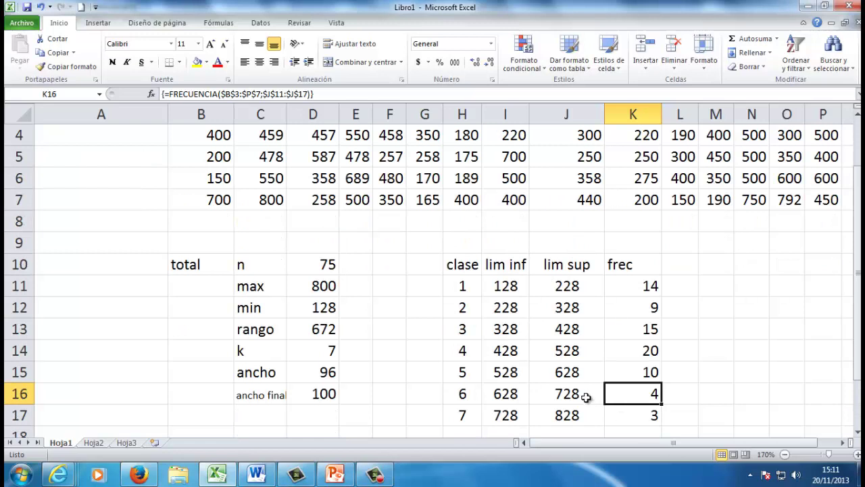
{"action": "left_click_drag", "start_coordinate": [458, 353], "coordinate": [588, 350]}
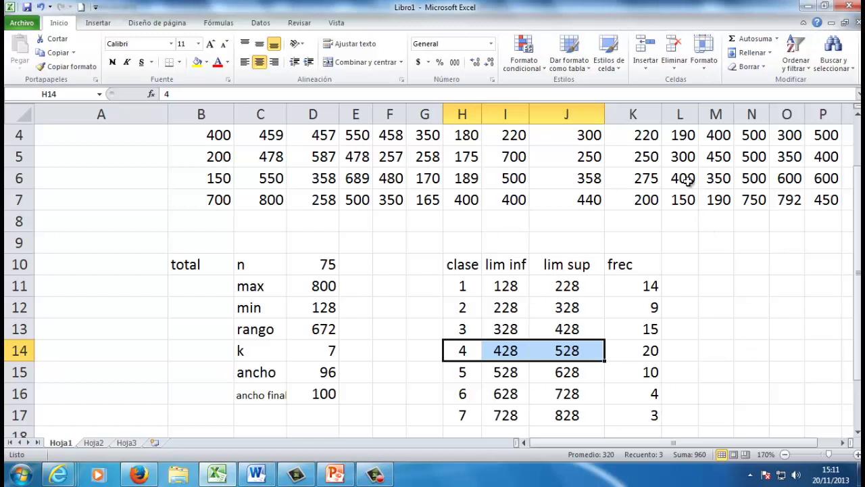
Widen column L and enter the heading Frec Ac in L10
{"action": "left_click_drag", "start_coordinate": [697, 116], "coordinate": [735, 116]}
{"action": "left_click", "coordinate": [683, 275]}
{"action": "type", "text": "Frec"}
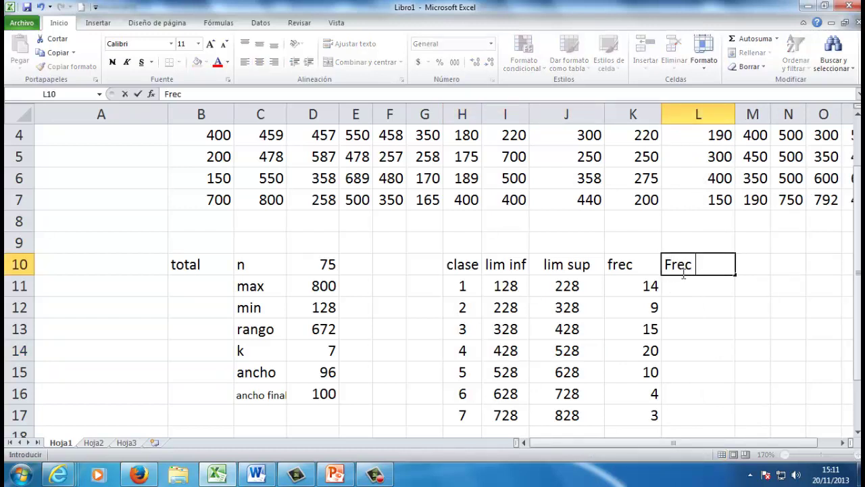
{"action": "type", "text": " Avum"}
{"action": "left_click", "coordinate": [730, 287]}
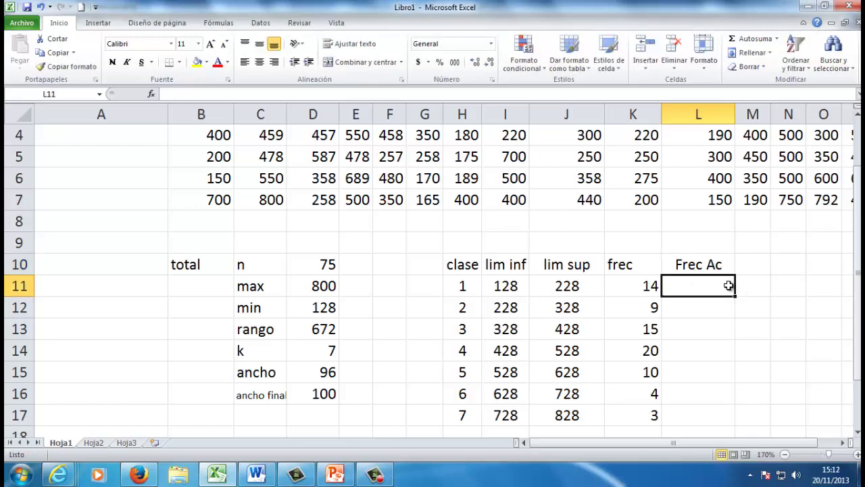
Insert the FRECUENCIA function in L11, the first cumulative frequency cell, choosing it from the list of all functions
{"action": "left_click", "coordinate": [151, 94]}
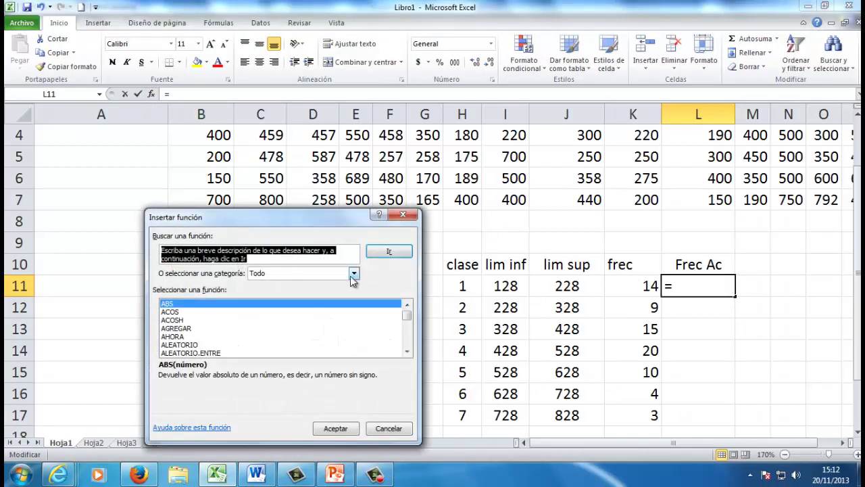
{"action": "left_click_drag", "start_coordinate": [406, 325], "coordinate": [408, 340]}
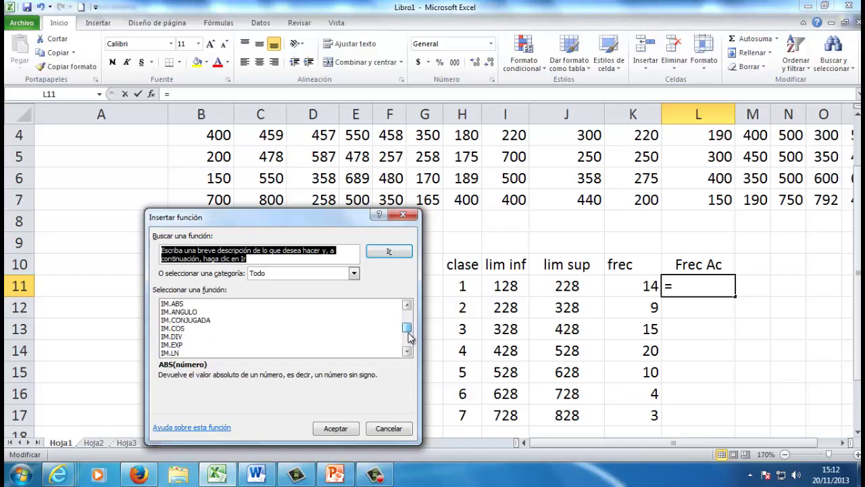
{"action": "left_click", "coordinate": [406, 305]}
{"action": "left_click", "coordinate": [407, 305]}
{"action": "left_click_drag", "start_coordinate": [407, 306], "coordinate": [406, 306]}
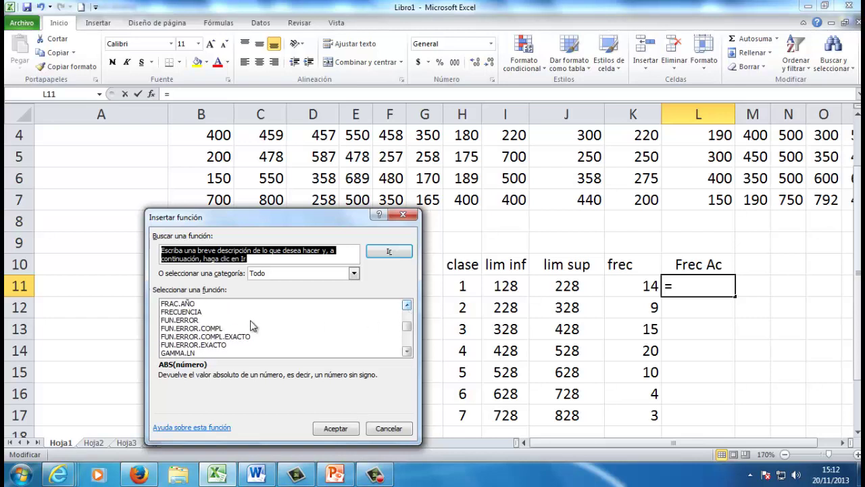
{"action": "left_click", "coordinate": [205, 312]}
{"action": "left_click", "coordinate": [325, 429]}
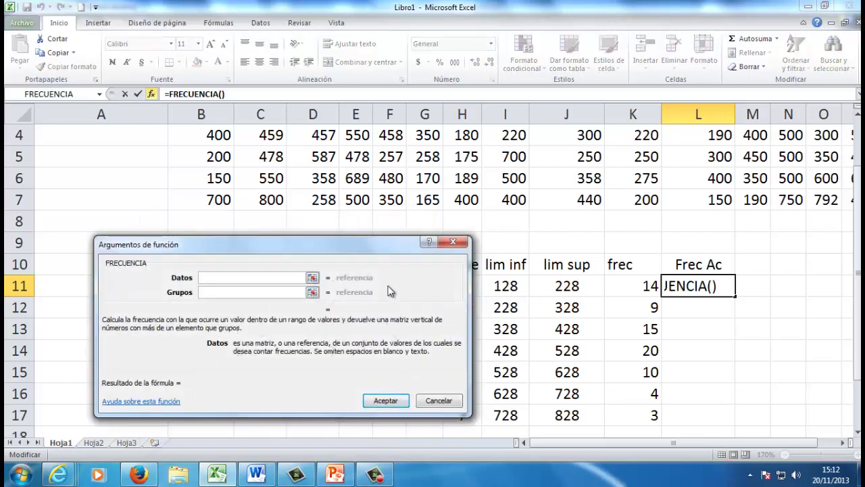
Set the Datos argument for the cumulative frequency to the weekly income range as the absolute reference $B$3:$P$7
{"action": "scroll", "coordinate": [247, 140], "scroll_direction": "up", "scroll_amount": 1}
{"action": "left_click_drag", "start_coordinate": [213, 175], "coordinate": [742, 263]}
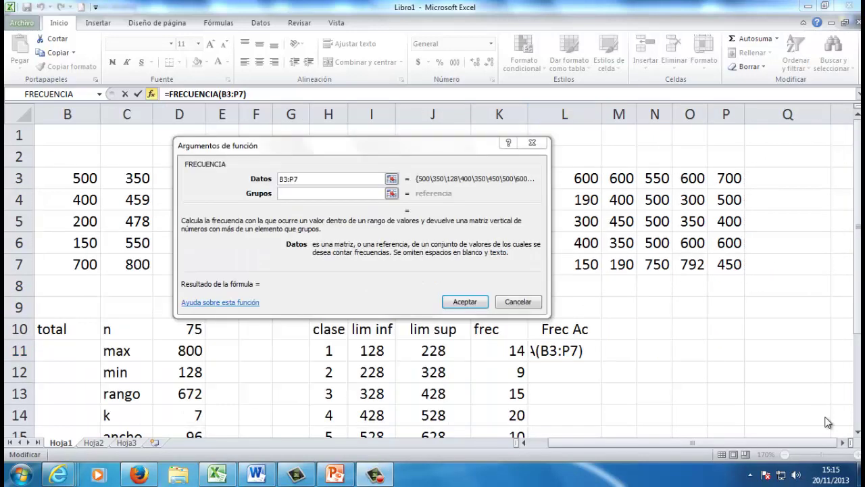
{"action": "left_click", "coordinate": [311, 181]}
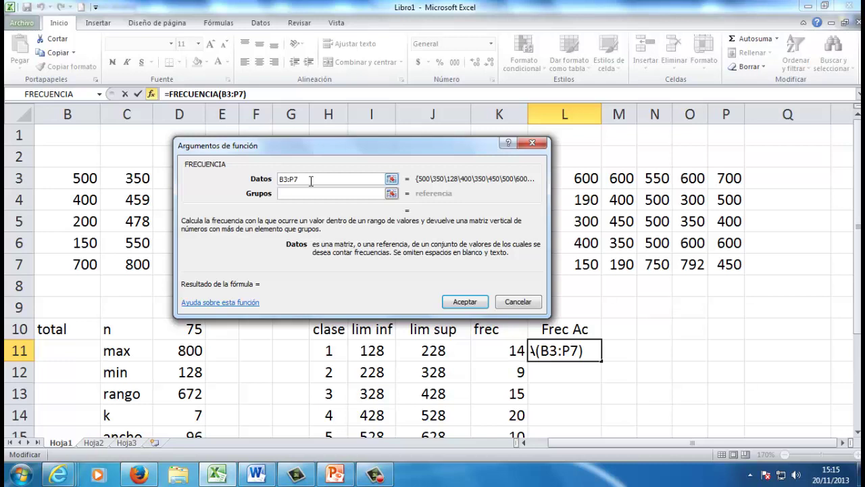
{"action": "key", "text": "F4"}
{"action": "left_click_drag", "start_coordinate": [305, 181], "coordinate": [260, 184]}
{"action": "key", "text": "F4"}
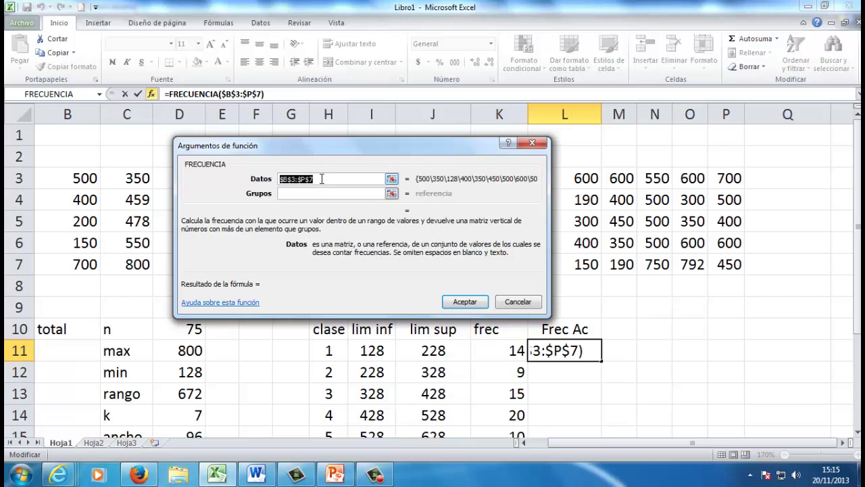
{"action": "left_click", "coordinate": [314, 178]}
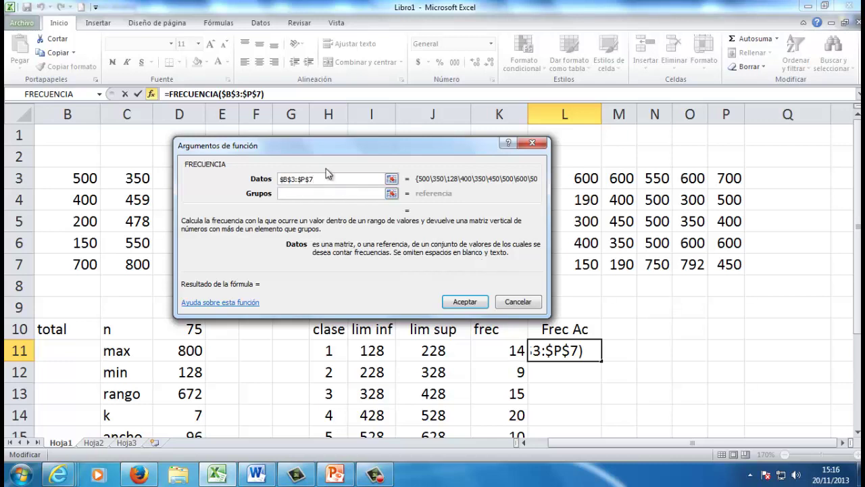
Set the Grupos argument to the first upper limit as the relative reference J11 and accept the function
{"action": "left_click_drag", "start_coordinate": [374, 151], "coordinate": [496, 138]}
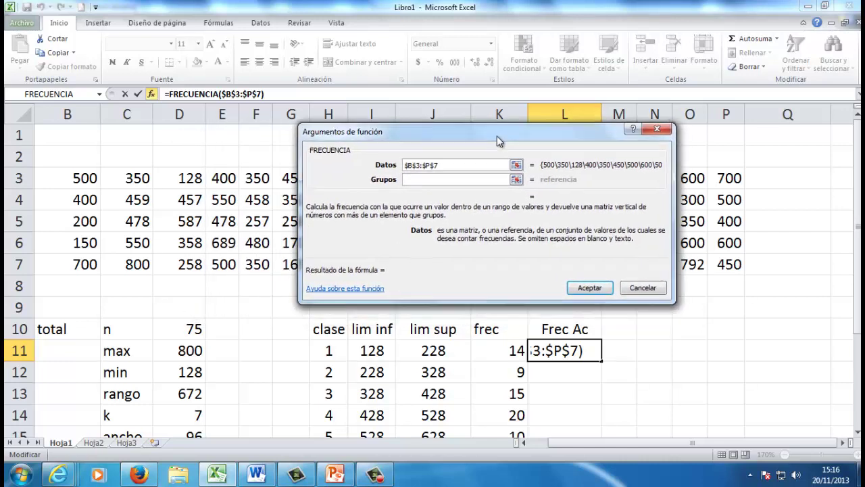
{"action": "left_click", "coordinate": [427, 180]}
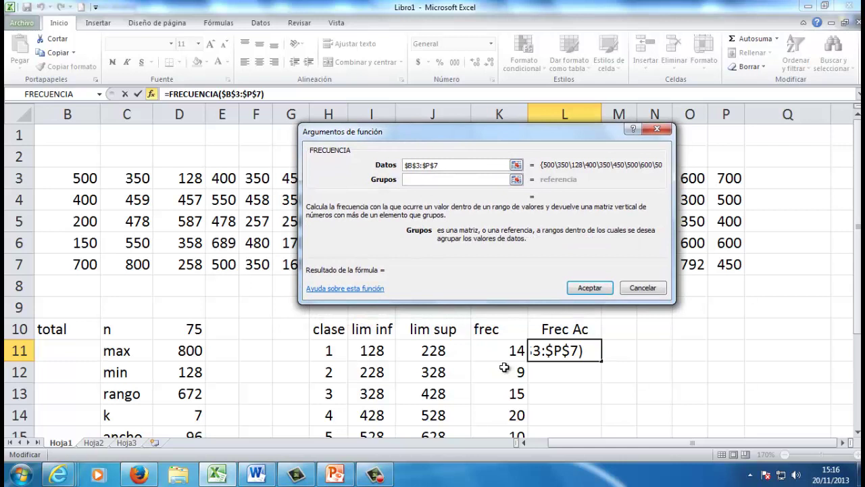
{"action": "left_click", "coordinate": [436, 352]}
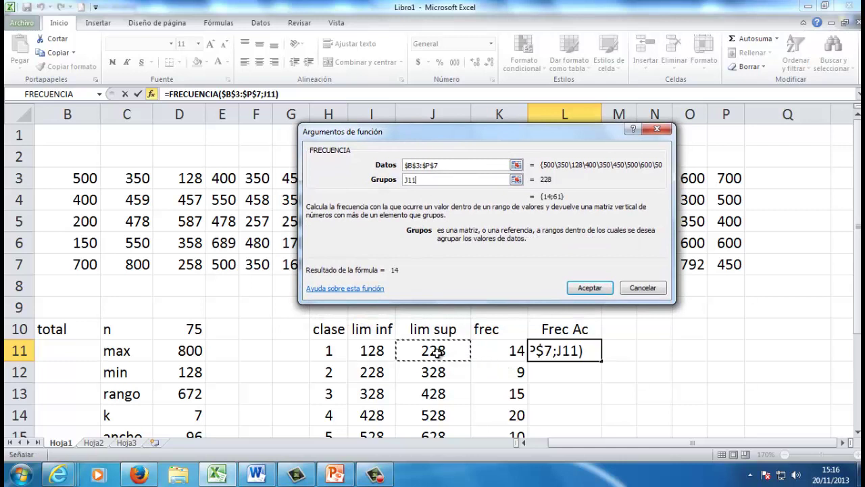
{"action": "left_click", "coordinate": [581, 287]}
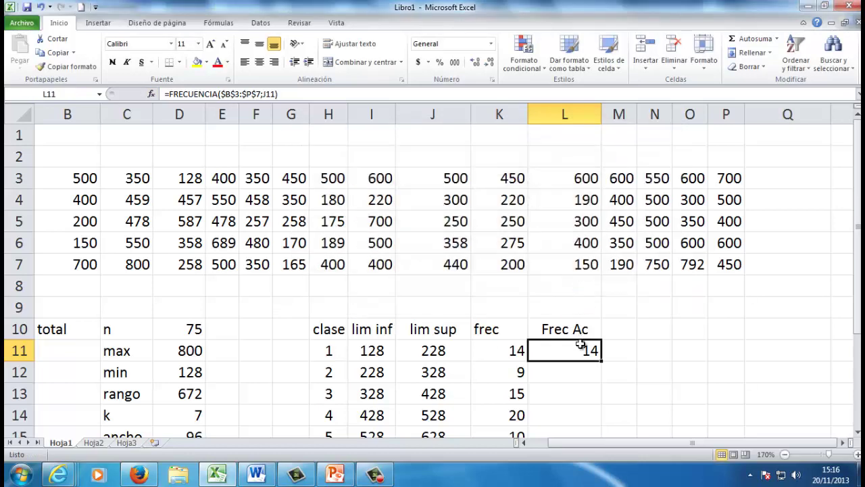
Fill the cumulative frequency formula from L11 down through L17
{"action": "scroll", "coordinate": [580, 345], "scroll_direction": "down", "scroll_amount": 1}
{"action": "scroll", "coordinate": [580, 344], "scroll_direction": "down", "scroll_amount": 1}
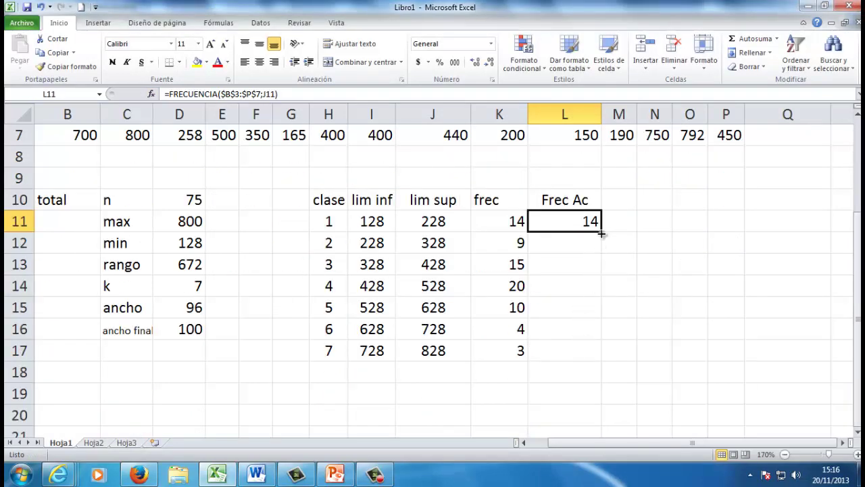
{"action": "left_click_drag", "start_coordinate": [601, 234], "coordinate": [606, 375]}
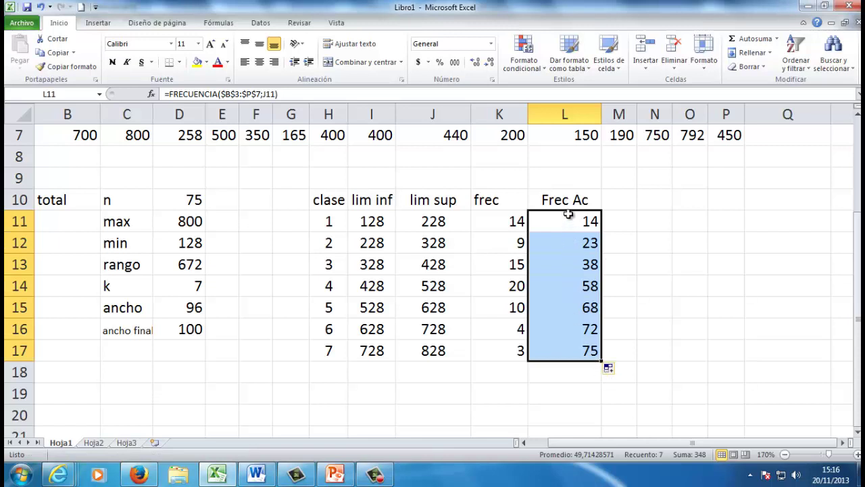
Compare the last cumulative frequency with the number of income values, and the first class's frequency with its cumulative frequency
{"action": "left_click", "coordinate": [569, 353]}
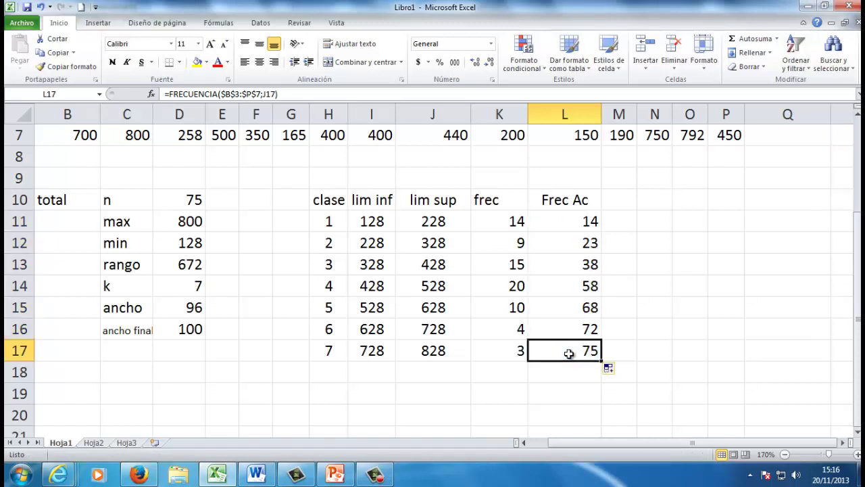
{"action": "scroll", "coordinate": [566, 350], "scroll_direction": "up", "scroll_amount": 2}
{"action": "scroll", "coordinate": [566, 349], "scroll_direction": "down", "scroll_amount": 2}
{"action": "left_click", "coordinate": [169, 198]}
{"action": "left_click", "coordinate": [574, 350]}
{"action": "scroll", "coordinate": [575, 352], "scroll_direction": "up", "scroll_amount": 1}
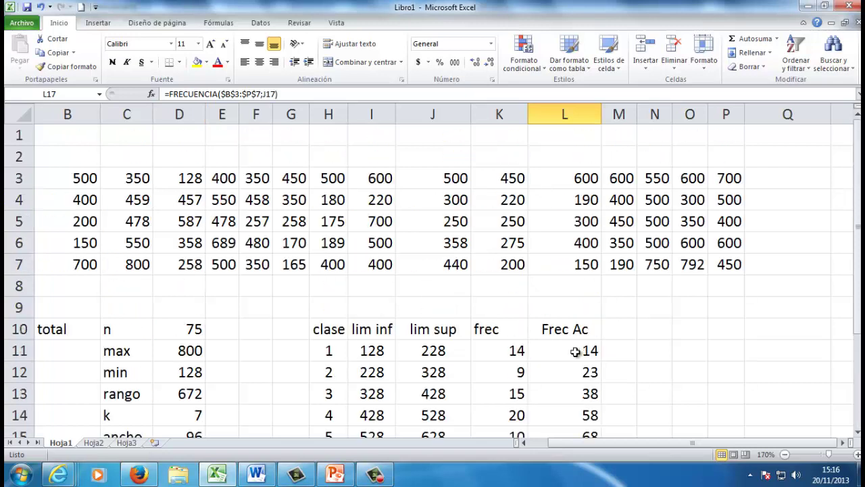
{"action": "scroll", "coordinate": [574, 352], "scroll_direction": "down", "scroll_amount": 1}
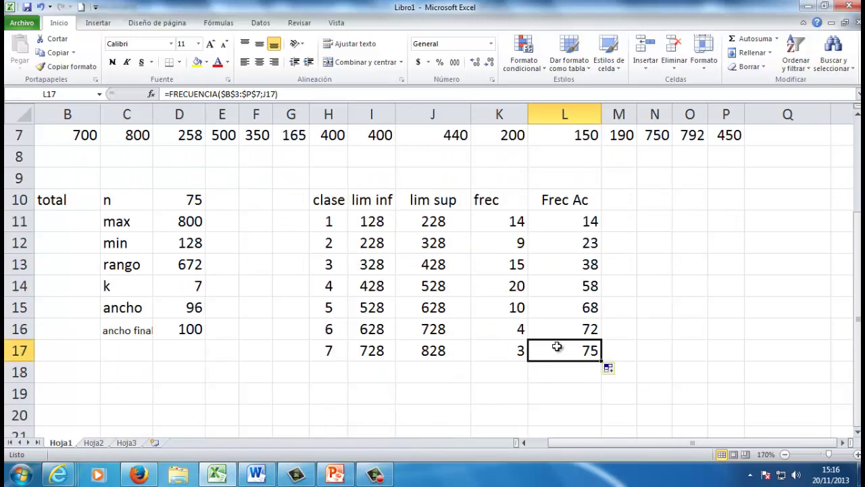
{"action": "left_click_drag", "start_coordinate": [510, 223], "coordinate": [567, 222]}
{"action": "left_click", "coordinate": [567, 223]}
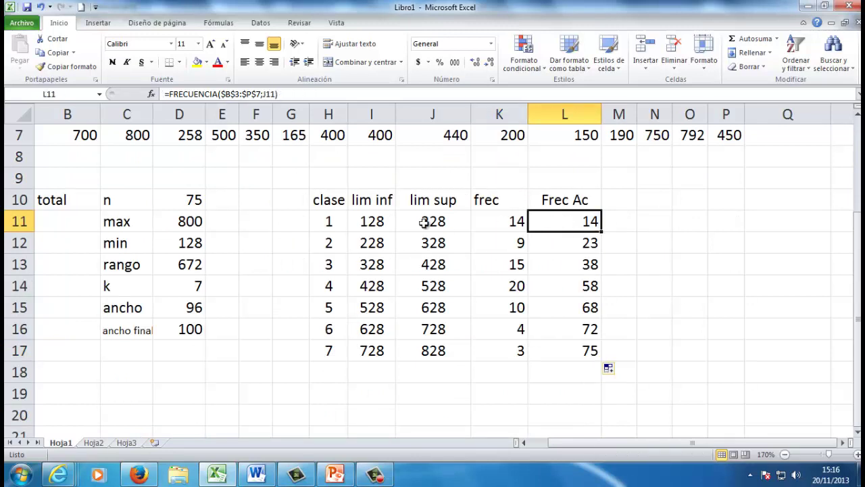
{"action": "left_click", "coordinate": [498, 225]}
Label the frequency columns above their headings with "absoluta" in K9 and "Acumulada" in L9, and widen column K slightly
{"action": "left_click", "coordinate": [486, 177]}
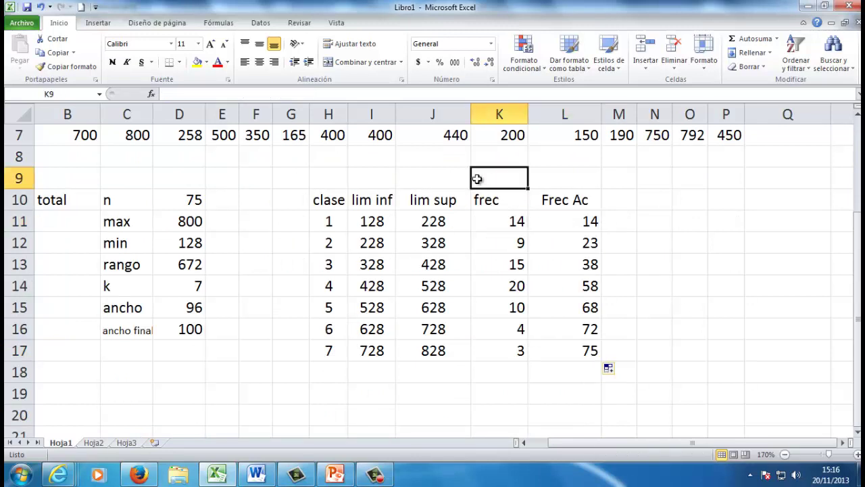
{"action": "type", "text": "absol"}
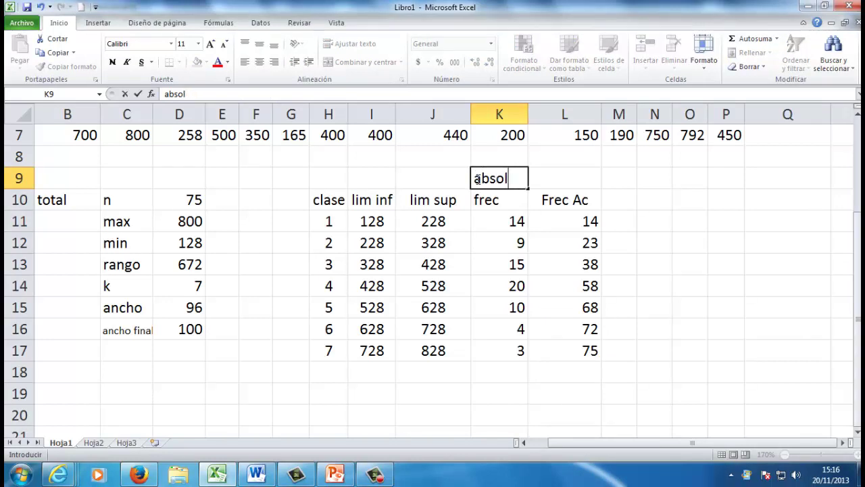
{"action": "type", "text": "iuta"}
{"action": "key", "text": "Tab"}
{"action": "type", "text": "Acumulada"}
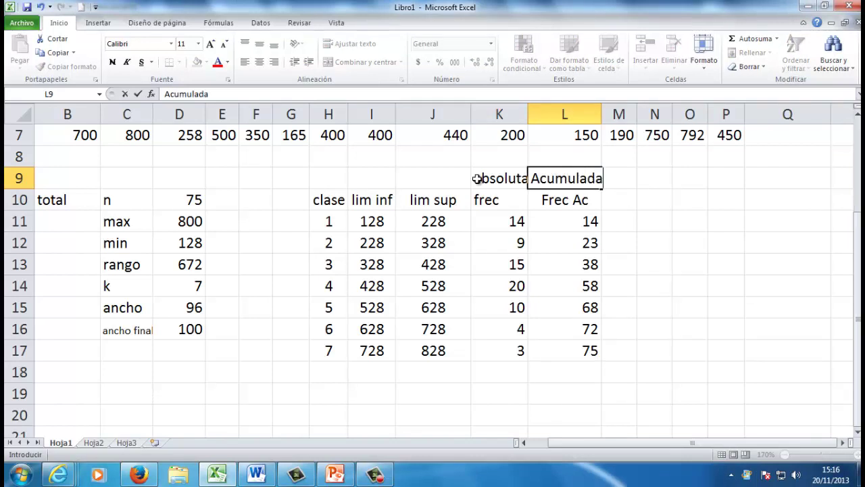
{"action": "key", "text": "Down"}
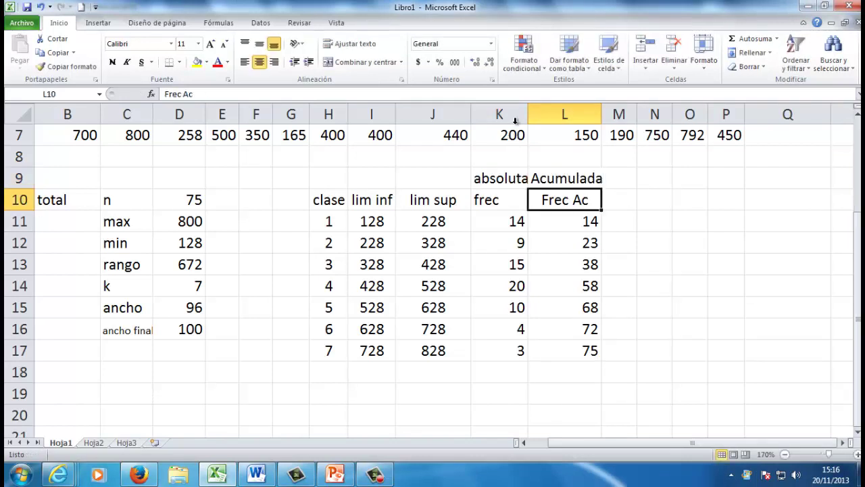
{"action": "left_click_drag", "start_coordinate": [528, 113], "coordinate": [533, 113]}
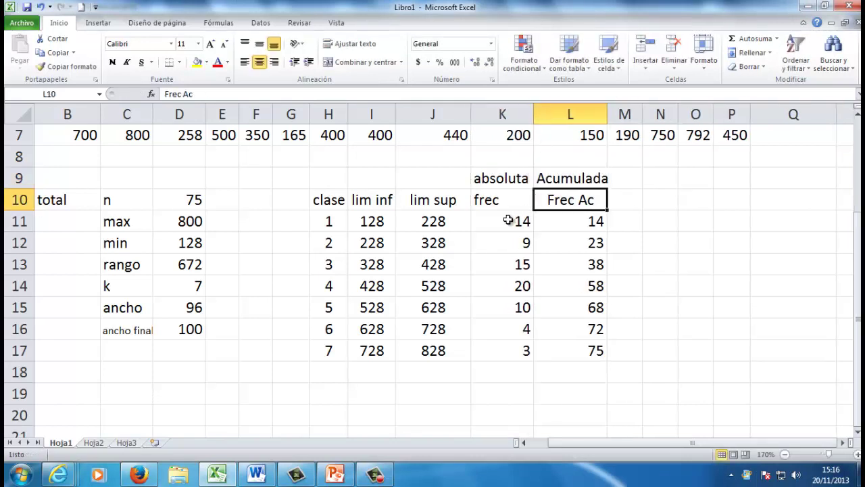
Check class by class how each absolute frequency adds to the previous cumulative frequency, from row 11 to row 17
{"action": "left_click", "coordinate": [567, 219]}
{"action": "left_click", "coordinate": [582, 244]}
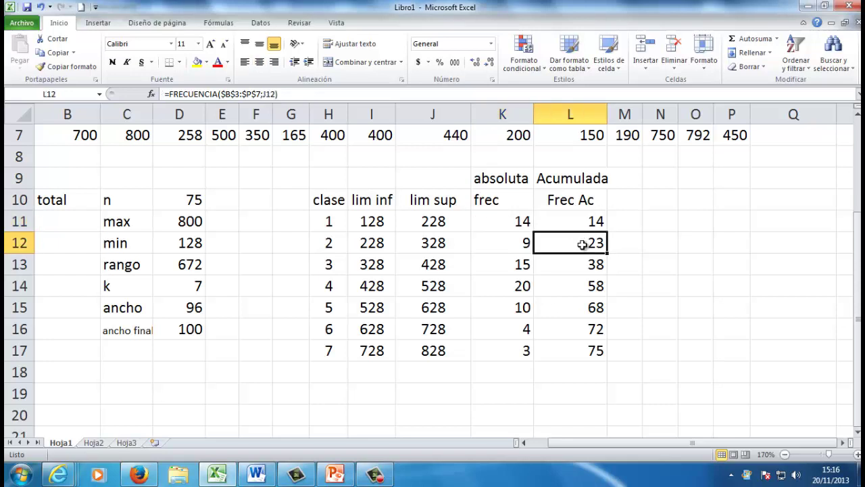
{"action": "left_click", "coordinate": [523, 243]}
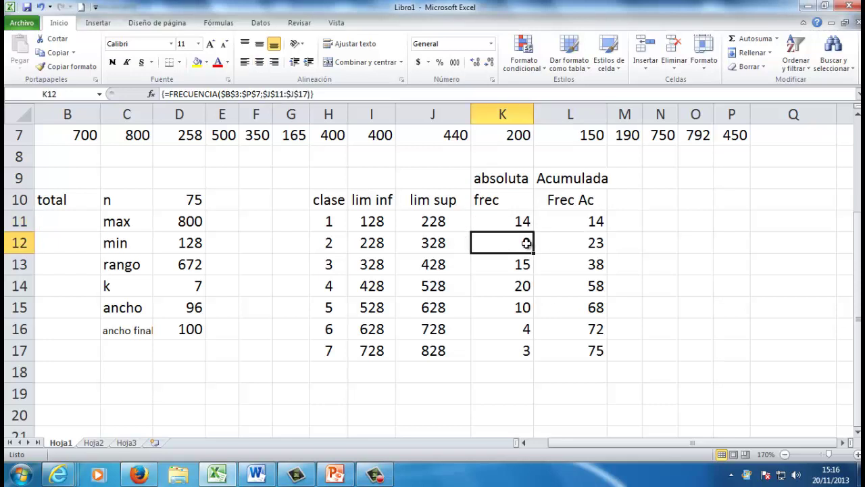
{"action": "left_click", "coordinate": [586, 219]}
{"action": "left_click", "coordinate": [521, 243]}
{"action": "left_click", "coordinate": [577, 242]}
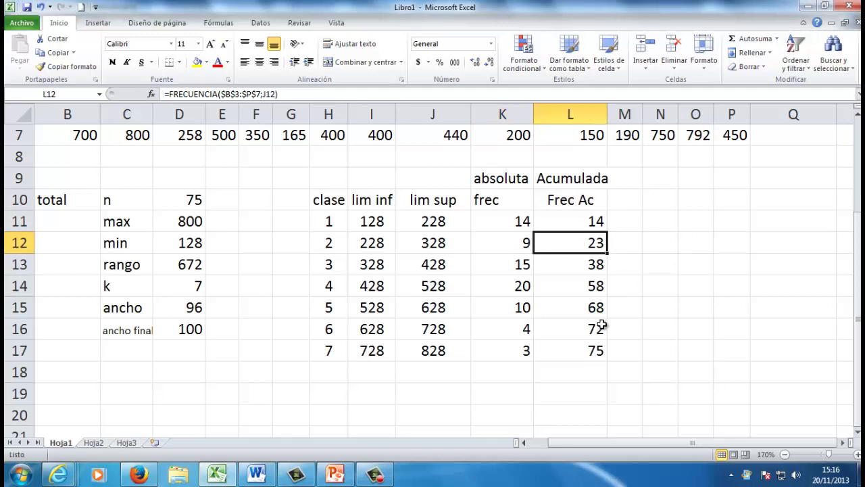
{"action": "left_click", "coordinate": [515, 267]}
{"action": "left_click", "coordinate": [578, 265]}
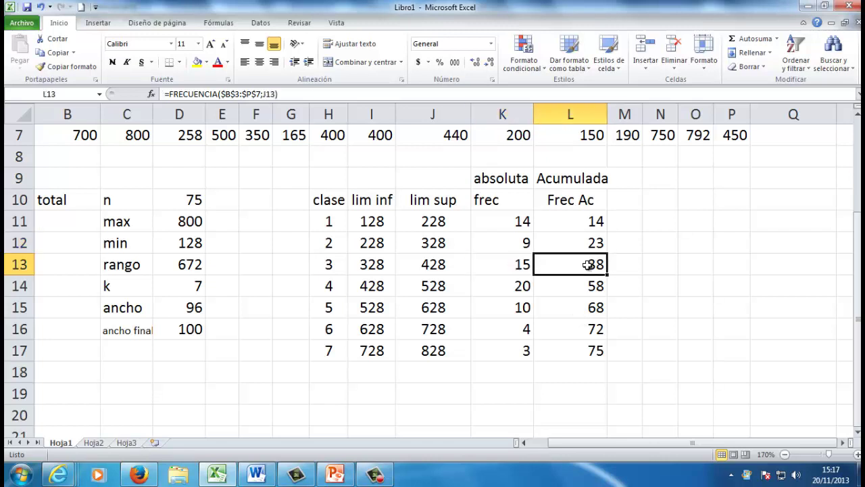
{"action": "left_click", "coordinate": [493, 285]}
{"action": "left_click", "coordinate": [568, 281]}
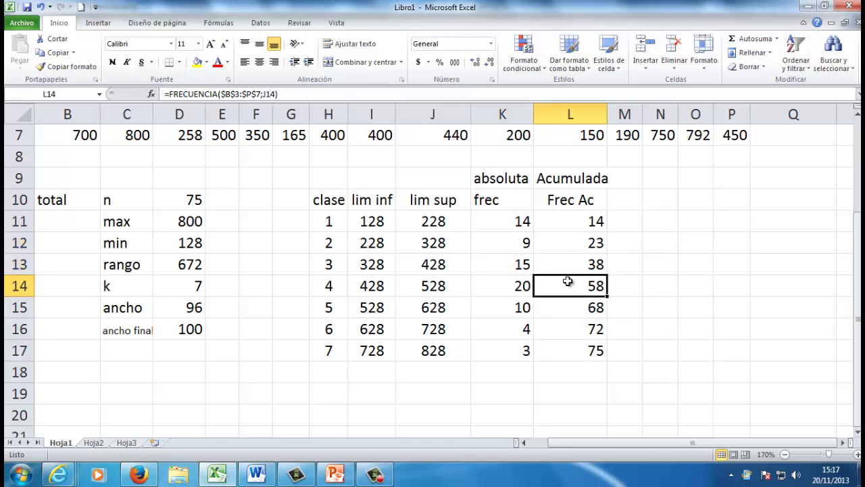
{"action": "left_click", "coordinate": [513, 306]}
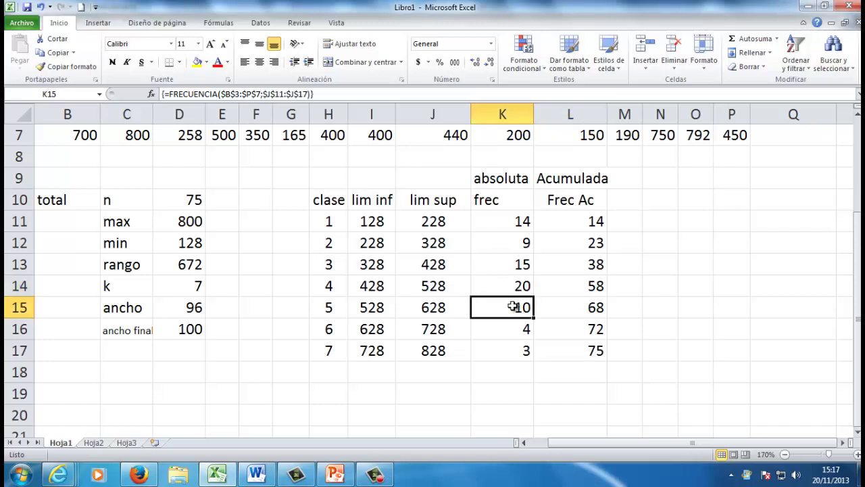
{"action": "left_click", "coordinate": [573, 308]}
{"action": "left_click", "coordinate": [522, 330]}
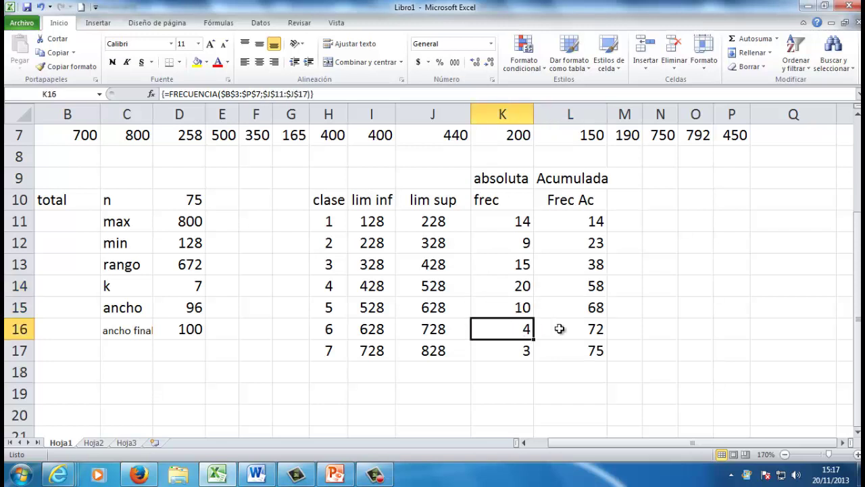
{"action": "left_click", "coordinate": [559, 328]}
{"action": "left_click", "coordinate": [556, 351]}
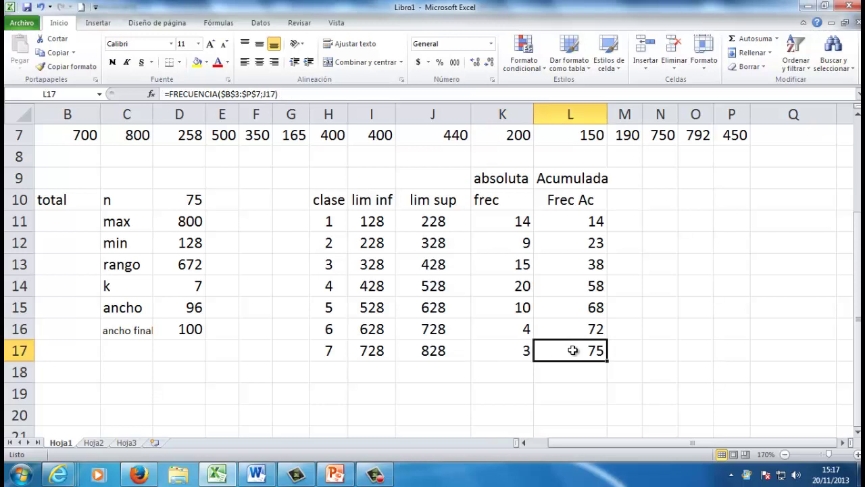
Review the FRECUENCIA arguments of the first cumulative frequency in L11 and close them without changes
{"action": "mouse_move", "coordinate": [574, 224]}
{"action": "left_mouse_down"}
{"action": "mouse_move", "coordinate": [559, 239]}
{"action": "mouse_move", "coordinate": [575, 222]}
{"action": "left_mouse_up"}
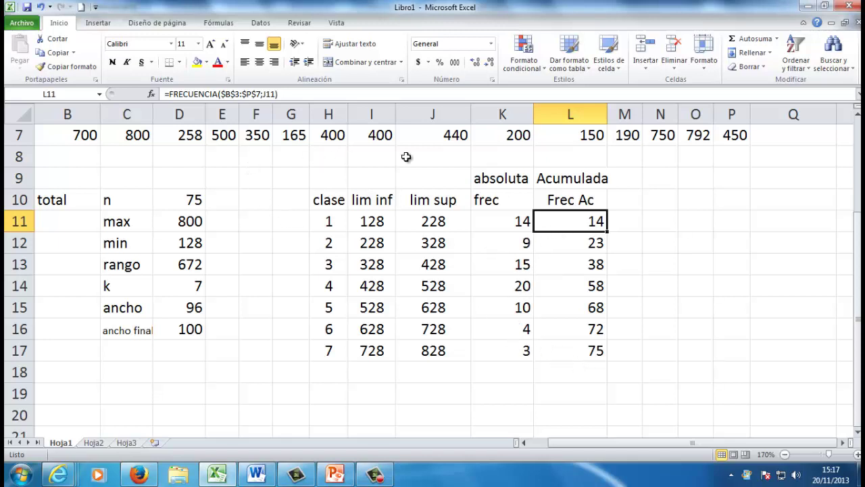
{"action": "left_click", "coordinate": [252, 94]}
{"action": "left_click", "coordinate": [151, 94]}
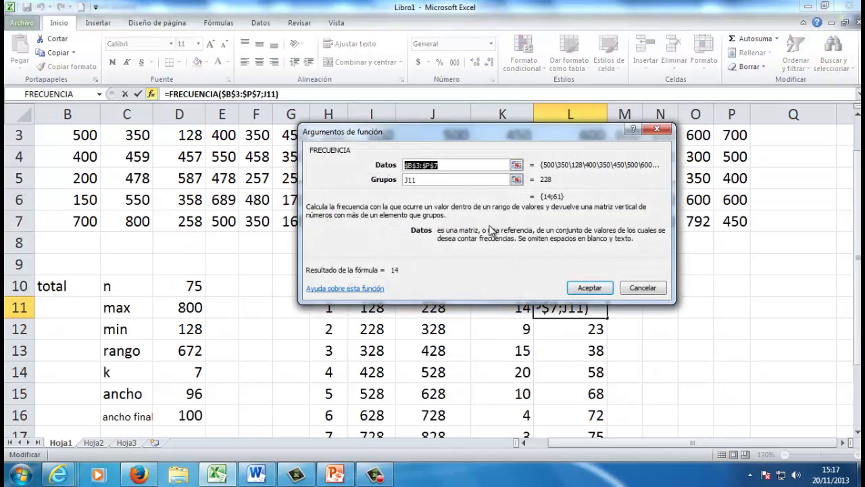
{"action": "left_click", "coordinate": [656, 129]}
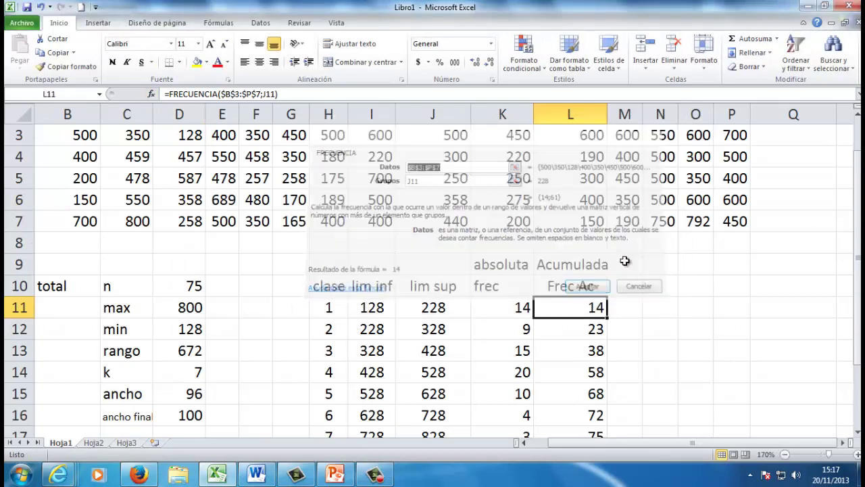
{"action": "left_click", "coordinate": [687, 332]}
Widen column M and enter the heading "frec %" in M10
{"action": "scroll", "coordinate": [688, 336], "scroll_direction": "down", "scroll_amount": 1}
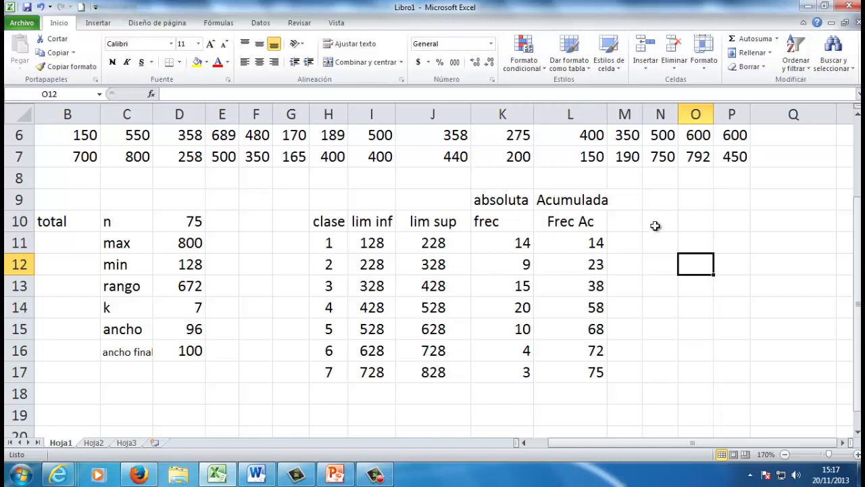
{"action": "left_click_drag", "start_coordinate": [644, 110], "coordinate": [659, 110]}
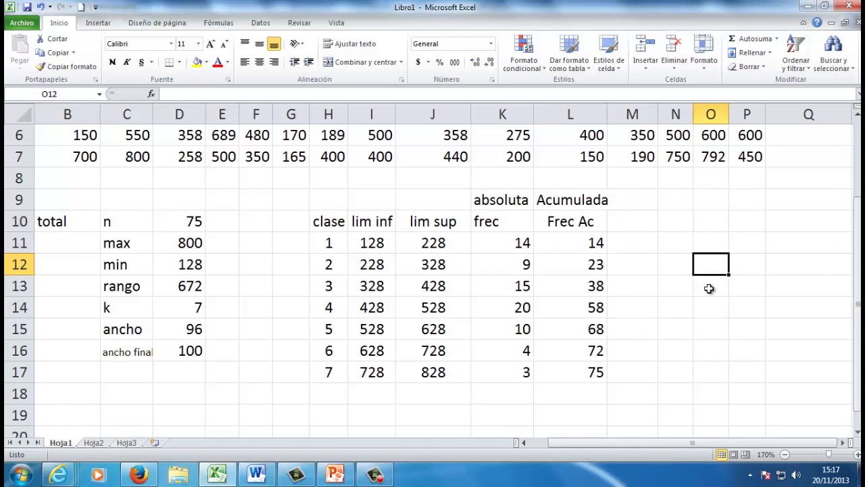
{"action": "left_click", "coordinate": [624, 242]}
{"action": "left_click", "coordinate": [627, 219]}
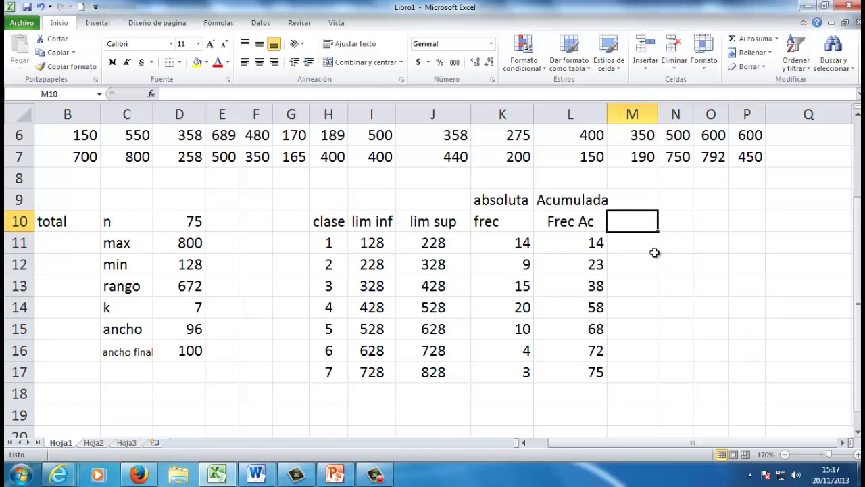
{"action": "type", "text": "fre"}
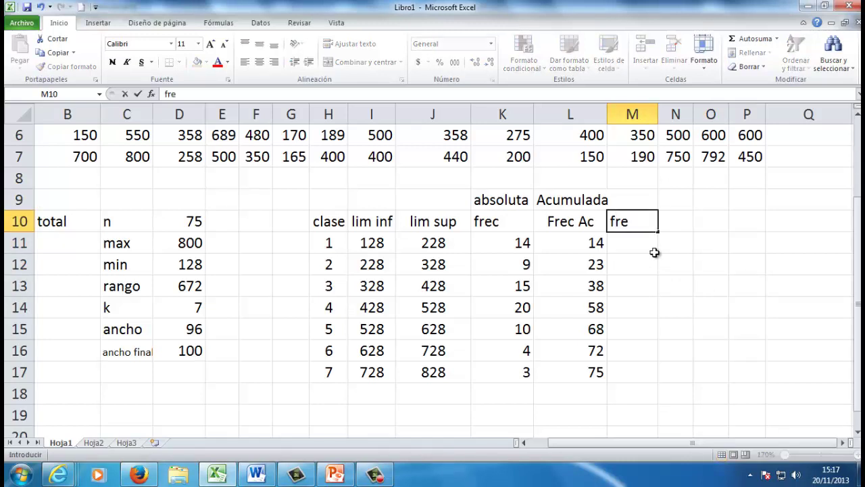
{"action": "type", "text": " %"}
{"action": "key", "text": "F2"}
{"action": "key", "text": "Left"}
{"action": "key", "text": "Left"}
{"action": "type", "text": "c"}
{"action": "key", "text": "Return"}
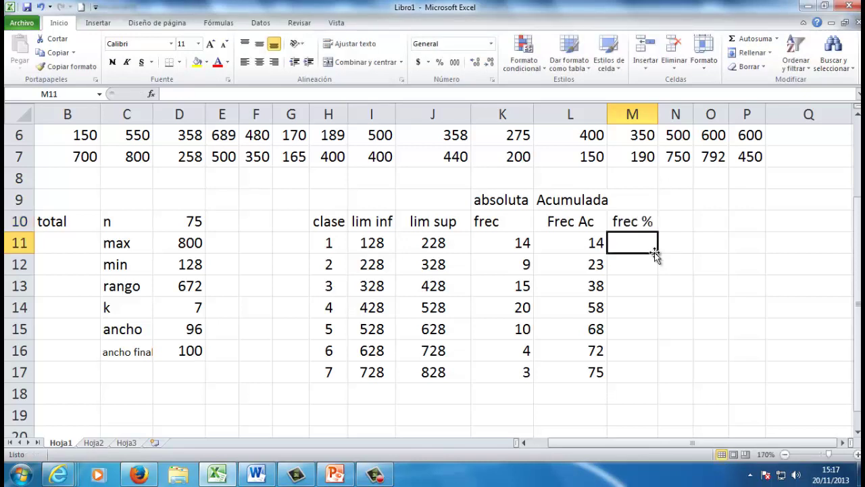
Enter the formula =K11/$D$10 in M11 to divide the first class's absolute frequency by the fixed total n
{"action": "type", "text": "="}
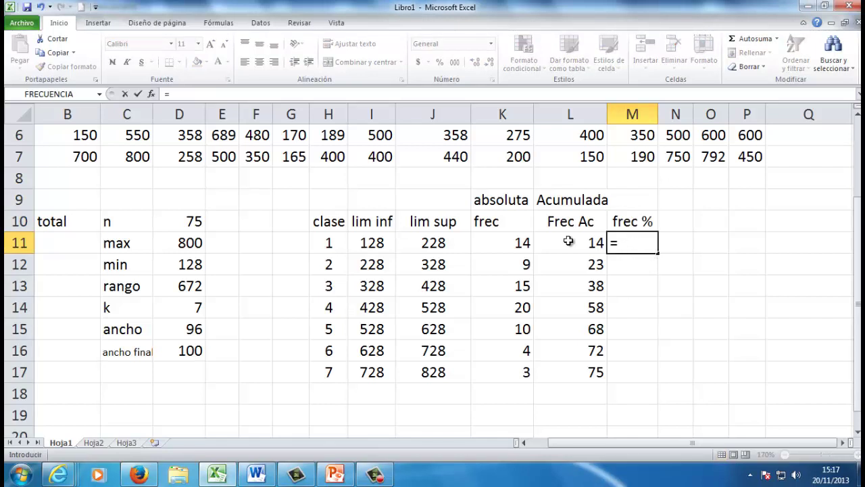
{"action": "left_click", "coordinate": [520, 246]}
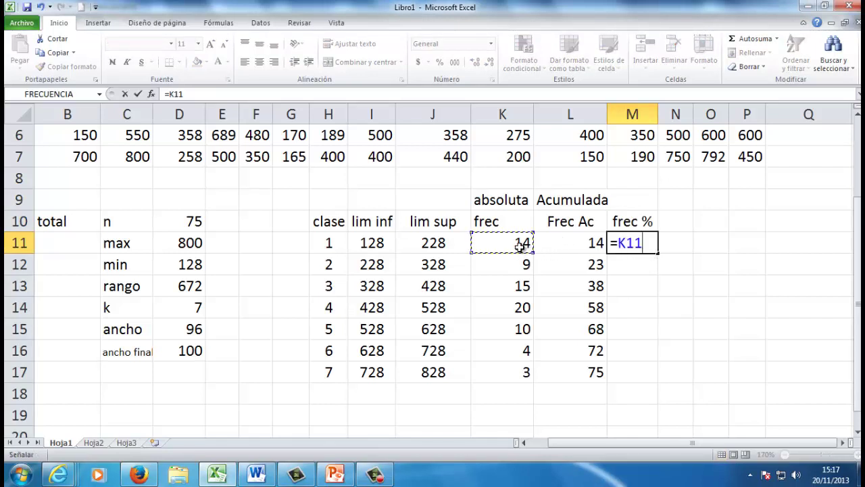
{"action": "type", "text": "/"}
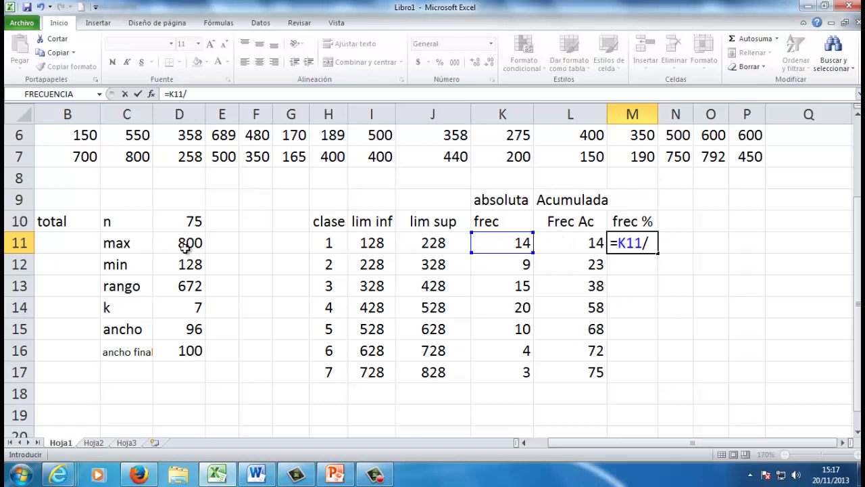
{"action": "left_click", "coordinate": [187, 221]}
{"action": "left_click", "coordinate": [208, 95]}
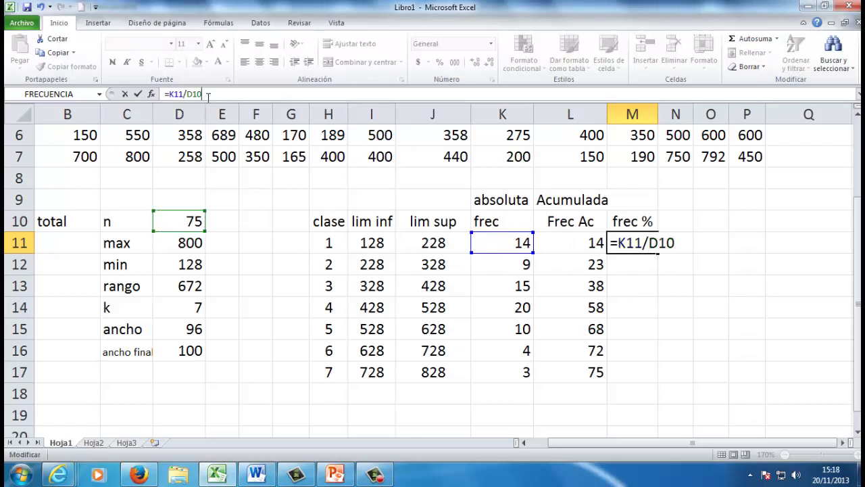
{"action": "key", "text": "F4"}
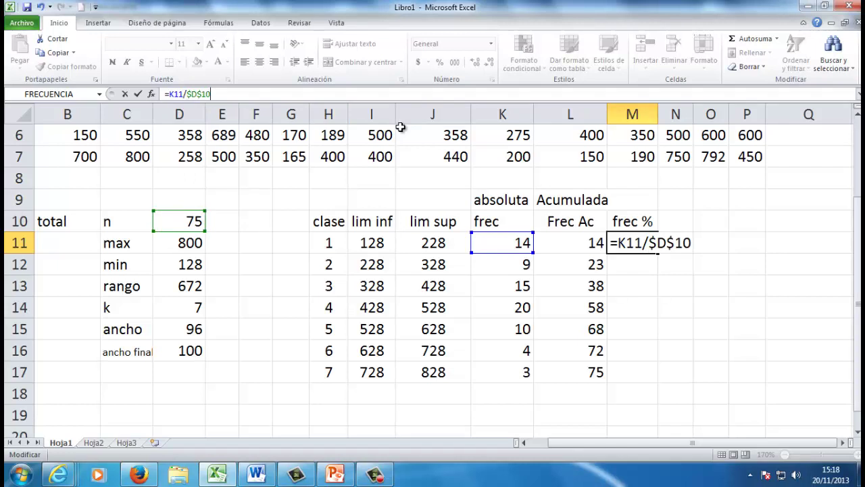
{"action": "key", "text": "Return"}
Fill the percentage frequency formula from M11 down through M17 and widen column M a little more
{"action": "left_click", "coordinate": [652, 243]}
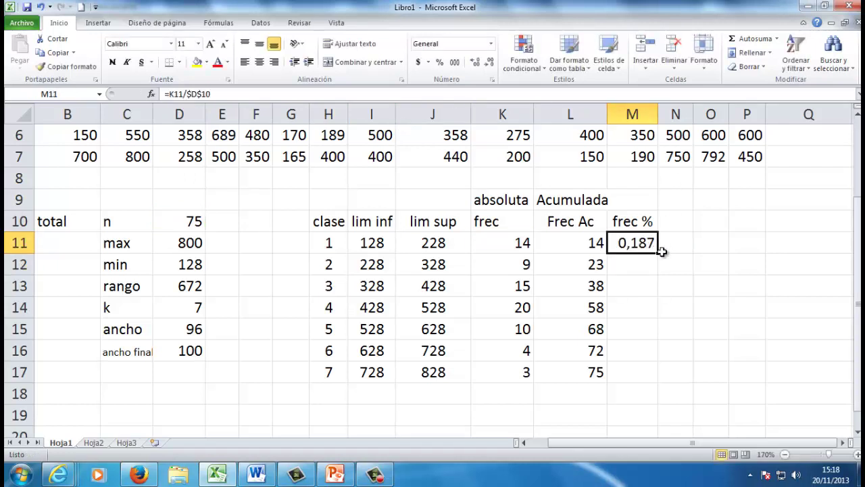
{"action": "left_click_drag", "start_coordinate": [662, 251], "coordinate": [665, 383]}
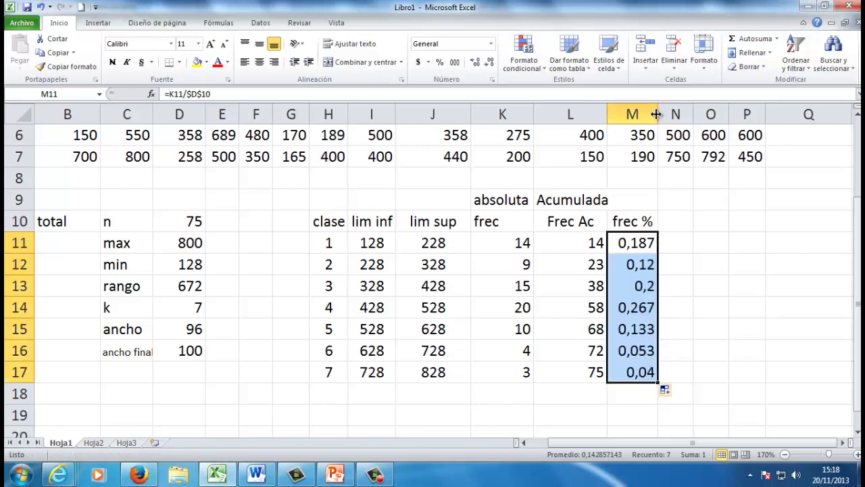
{"action": "left_click_drag", "start_coordinate": [655, 114], "coordinate": [664, 114]}
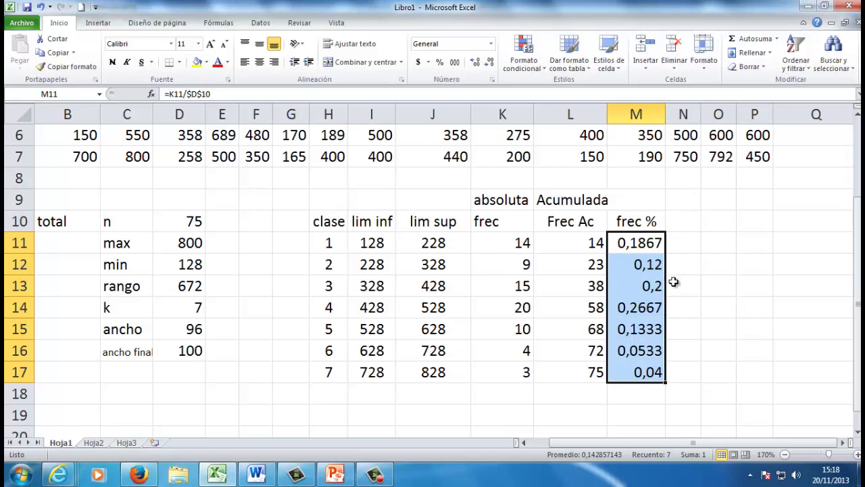
{"action": "left_click", "coordinate": [645, 336]}
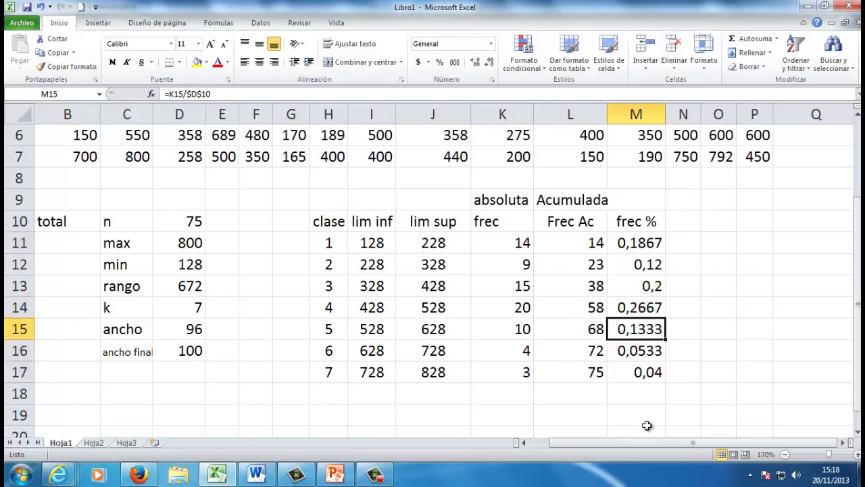
Center the contents of the frequency table H10:M17 and apply all borders to it
{"action": "scroll", "coordinate": [611, 378], "scroll_direction": "down", "scroll_amount": 1}
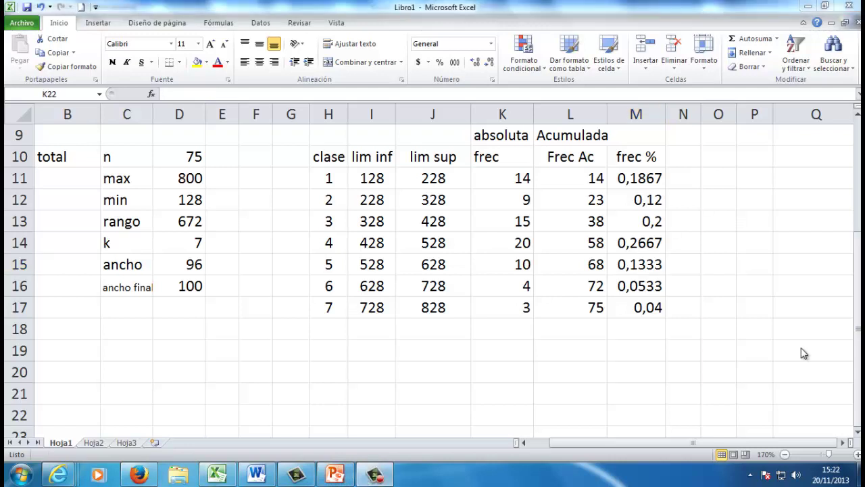
{"action": "left_click_drag", "start_coordinate": [319, 163], "coordinate": [664, 309]}
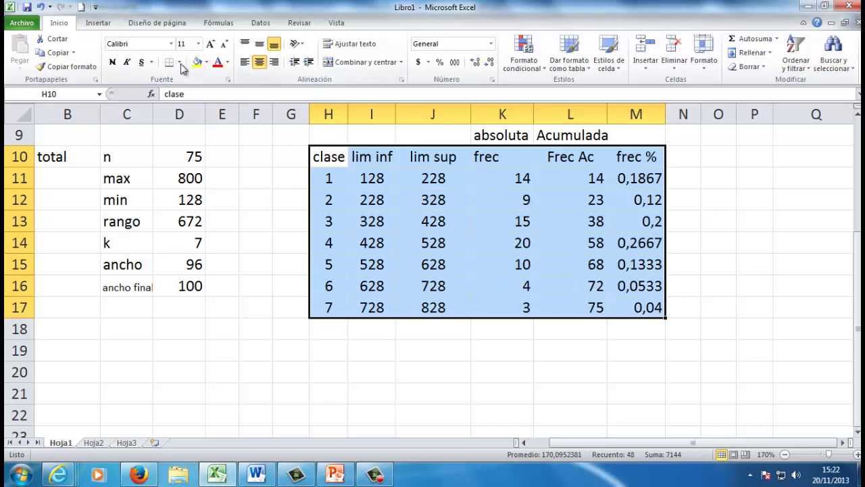
{"action": "left_click", "coordinate": [259, 63]}
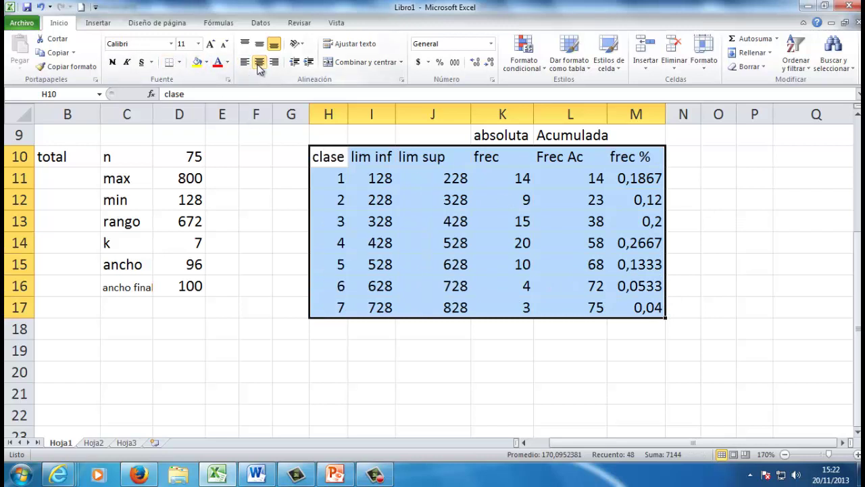
{"action": "left_click", "coordinate": [179, 63]}
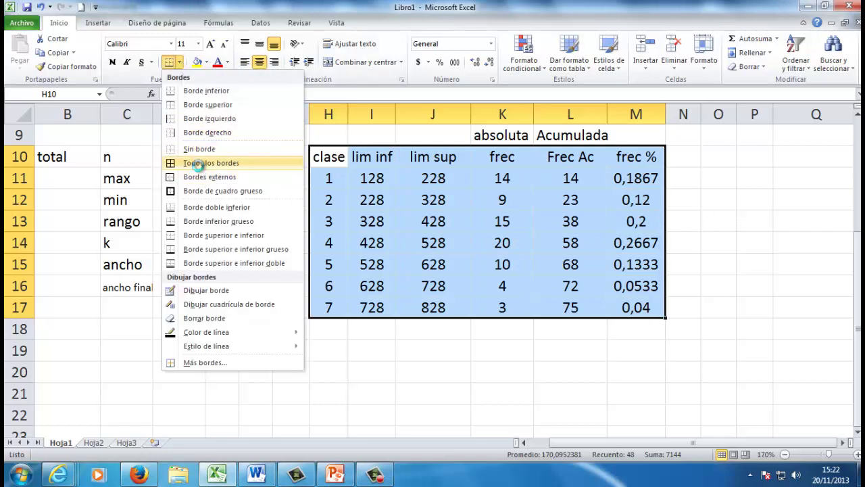
{"action": "left_click", "coordinate": [202, 163]}
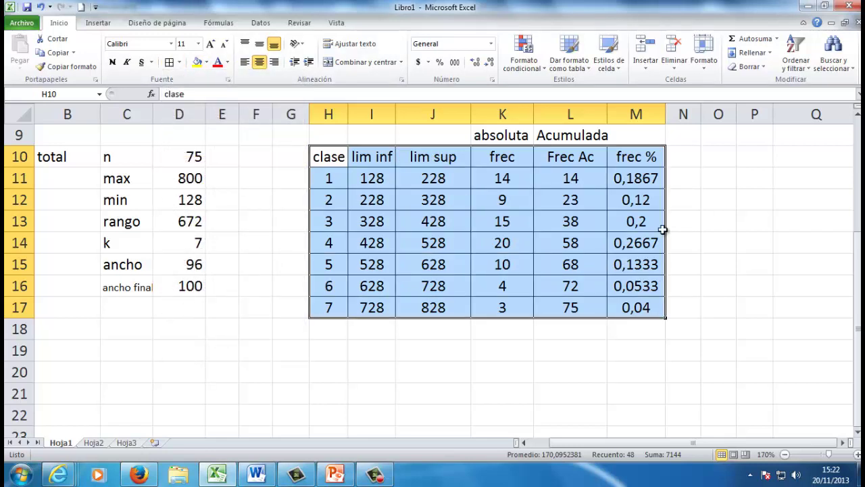
Examine the fourth class's percentage frequency in M14 and its lower and upper limits in I14:J14
{"action": "left_click", "coordinate": [382, 238]}
{"action": "left_click", "coordinate": [556, 348]}
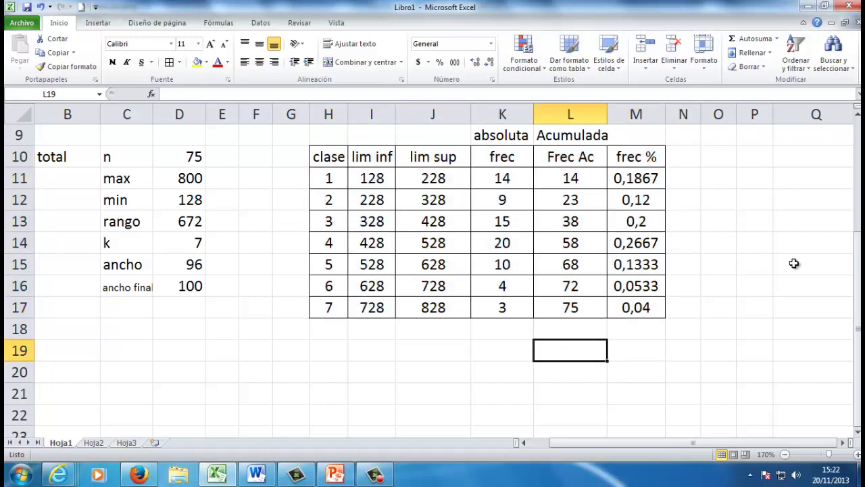
{"action": "left_click", "coordinate": [628, 247]}
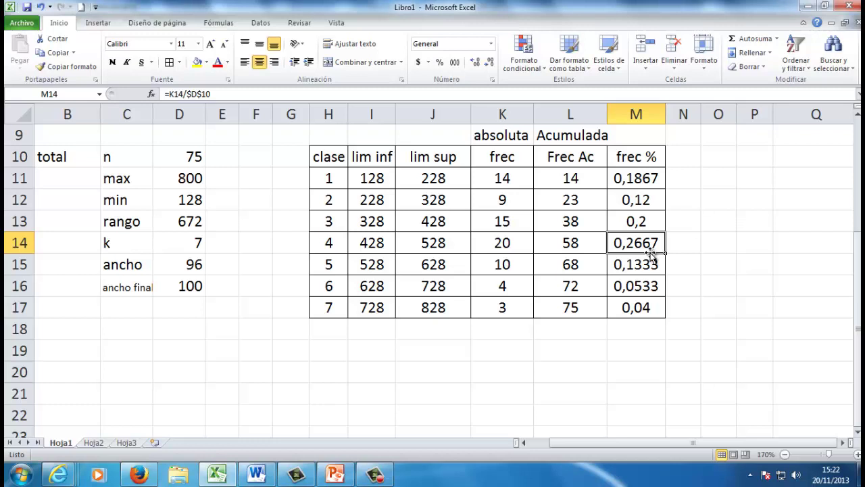
{"action": "left_click", "coordinate": [362, 247]}
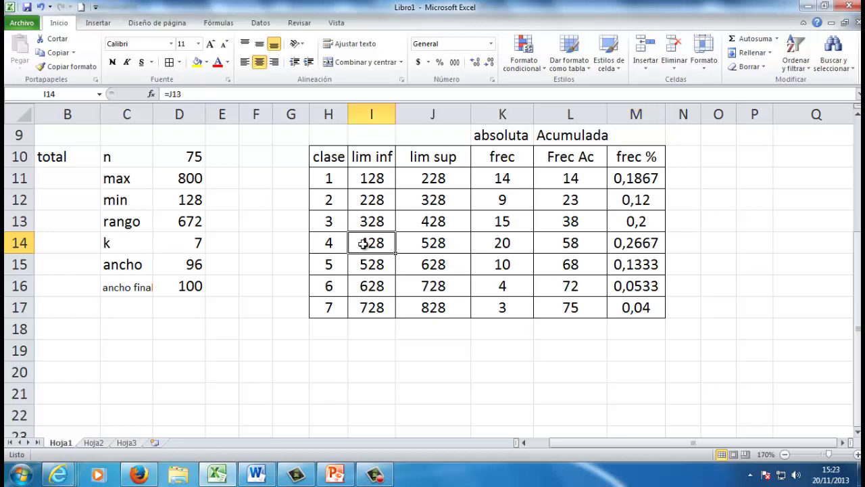
{"action": "left_click_drag", "start_coordinate": [392, 244], "coordinate": [418, 243]}
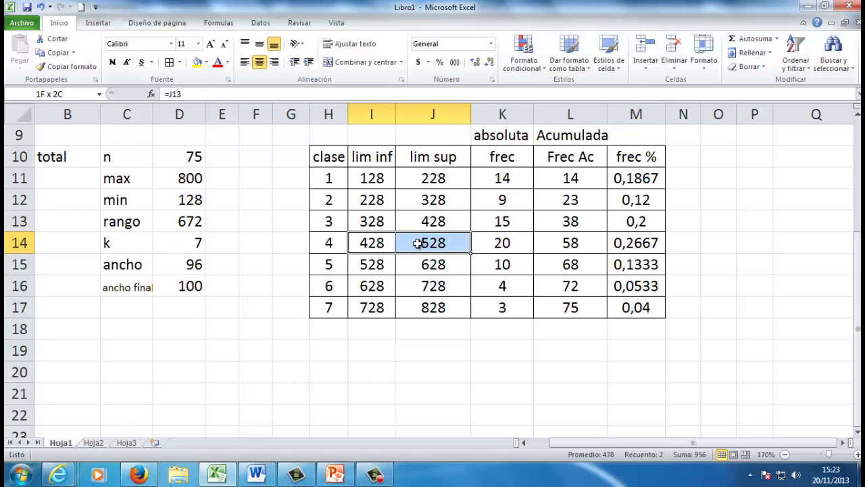
{"action": "scroll", "coordinate": [418, 243], "scroll_direction": "up", "scroll_amount": 2}
{"action": "scroll", "coordinate": [417, 243], "scroll_direction": "down", "scroll_amount": 3}
{"action": "scroll", "coordinate": [418, 243], "scroll_direction": "up", "scroll_amount": 2}
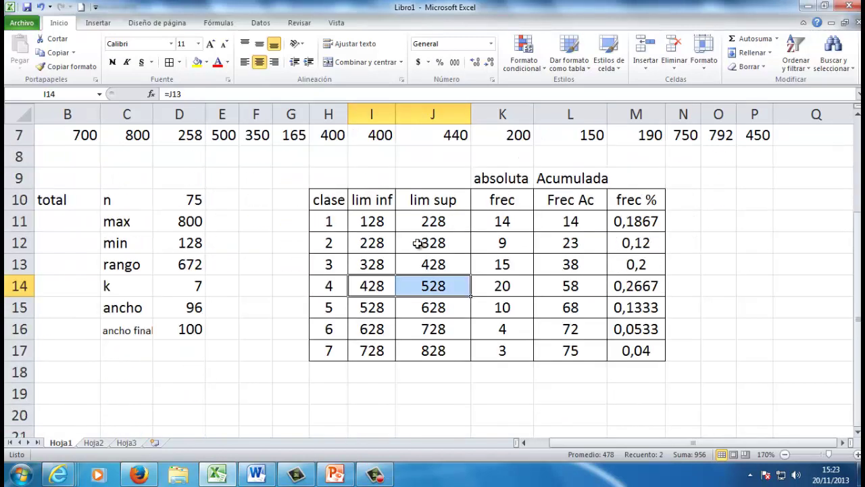
Enlarge the sheet to 180% and review the frequency table, including the first class's limits in I11:J11
{"action": "left_click", "coordinate": [849, 454]}
{"action": "scroll", "coordinate": [802, 407], "scroll_direction": "down", "scroll_amount": 1}
{"action": "scroll", "coordinate": [718, 361], "scroll_direction": "down", "scroll_amount": 1}
{"action": "scroll", "coordinate": [720, 363], "scroll_direction": "up", "scroll_amount": 1}
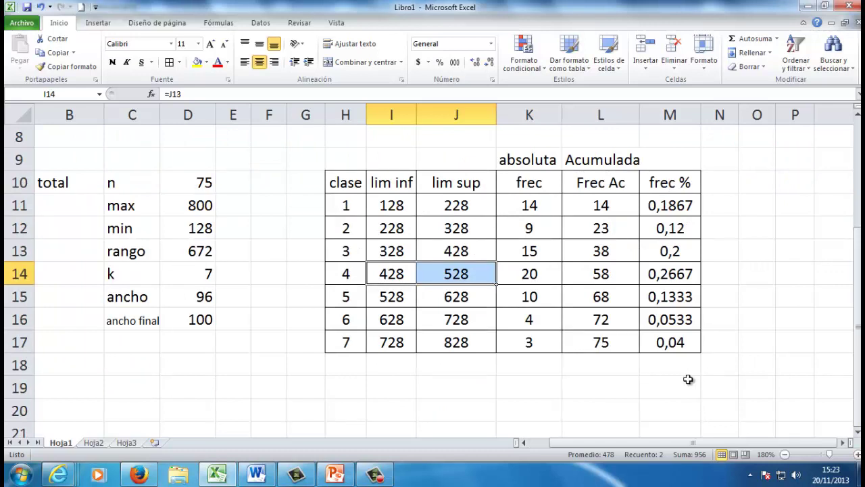
{"action": "left_click", "coordinate": [605, 386]}
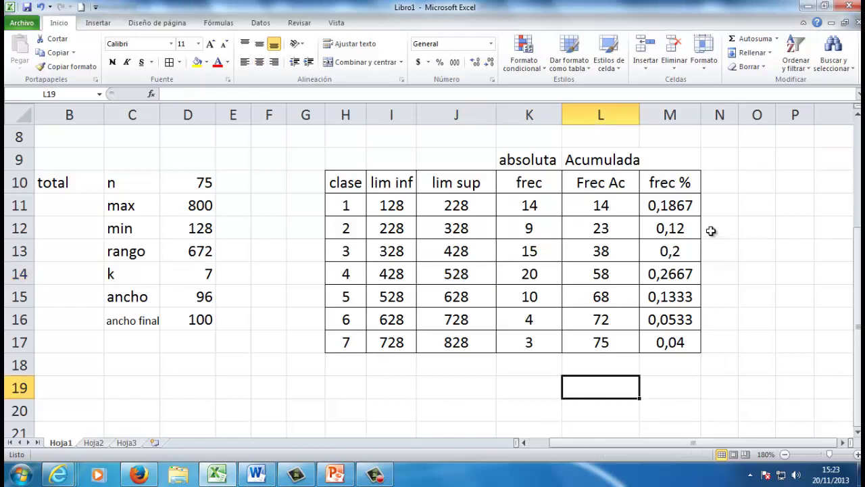
{"action": "scroll", "coordinate": [546, 381], "scroll_direction": "up", "scroll_amount": 1}
{"action": "scroll", "coordinate": [544, 381], "scroll_direction": "down", "scroll_amount": 1}
{"action": "scroll", "coordinate": [543, 381], "scroll_direction": "up", "scroll_amount": 1}
{"action": "scroll", "coordinate": [545, 381], "scroll_direction": "down", "scroll_amount": 1}
{"action": "left_click_drag", "start_coordinate": [402, 202], "coordinate": [428, 205]}
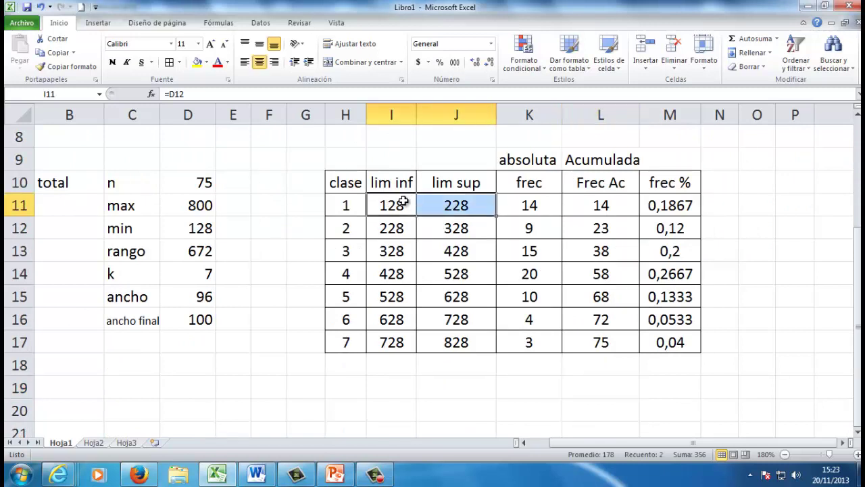
{"action": "left_click", "coordinate": [402, 202]}
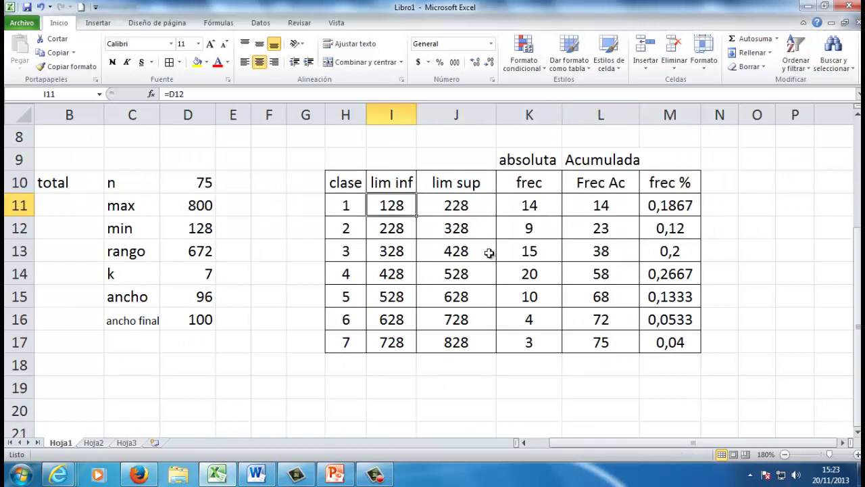
{"action": "left_click", "coordinate": [611, 371]}
Compare the raw income data in rows 3 to 7 with the summary values and the frequency table beneath it
{"action": "scroll", "coordinate": [609, 373], "scroll_direction": "up", "scroll_amount": 3}
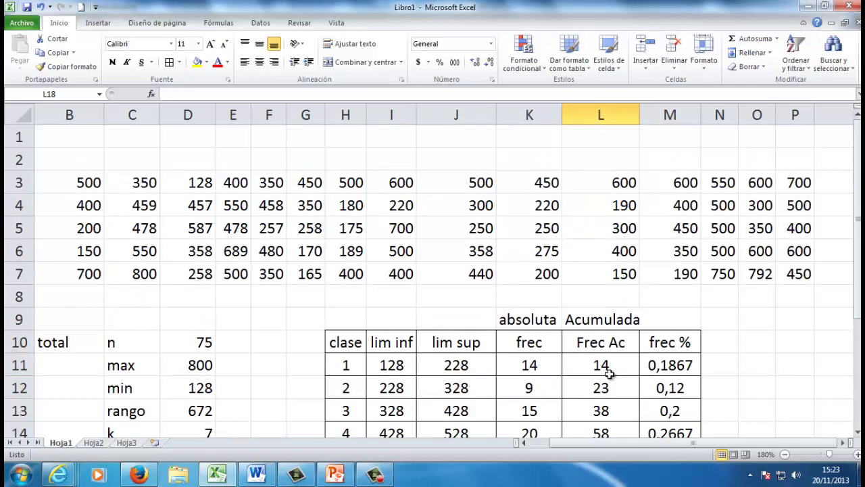
{"action": "scroll", "coordinate": [609, 373], "scroll_direction": "down", "scroll_amount": 2}
{"action": "scroll", "coordinate": [610, 378], "scroll_direction": "up", "scroll_amount": 1}
{"action": "scroll", "coordinate": [610, 377], "scroll_direction": "up", "scroll_amount": 1}
{"action": "scroll", "coordinate": [610, 377], "scroll_direction": "down", "scroll_amount": 2}
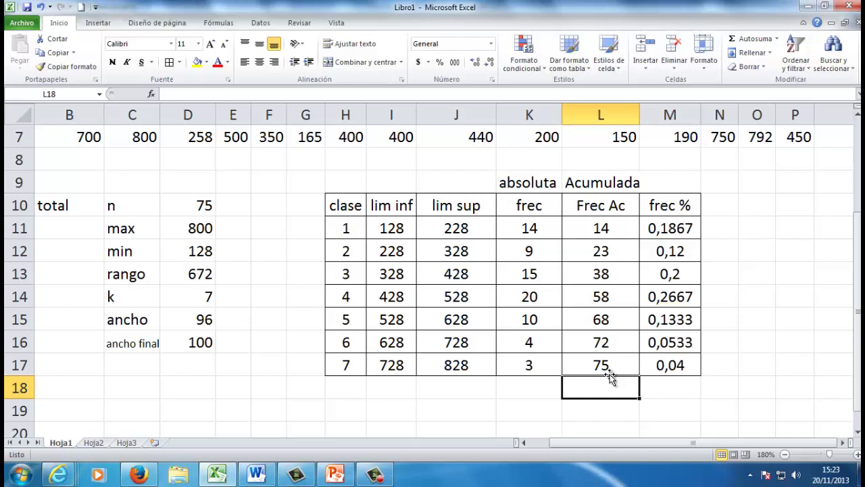
{"action": "scroll", "coordinate": [610, 378], "scroll_direction": "up", "scroll_amount": 2}
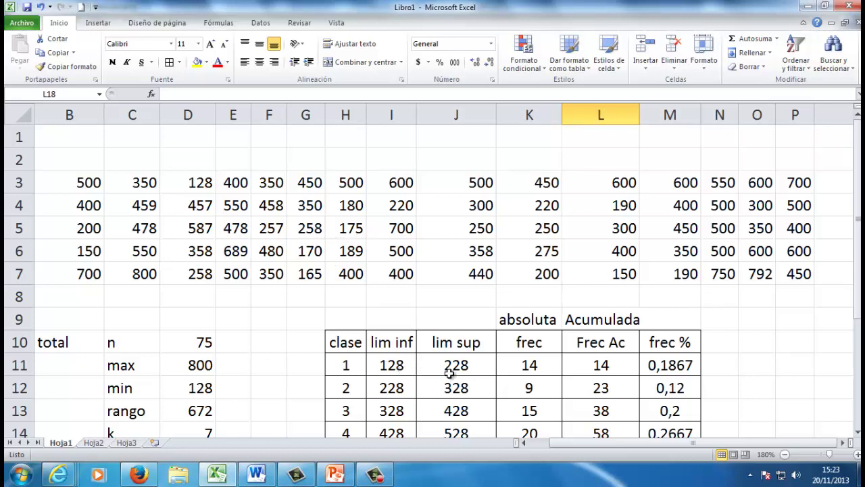
{"action": "scroll", "coordinate": [449, 372], "scroll_direction": "down", "scroll_amount": 1}
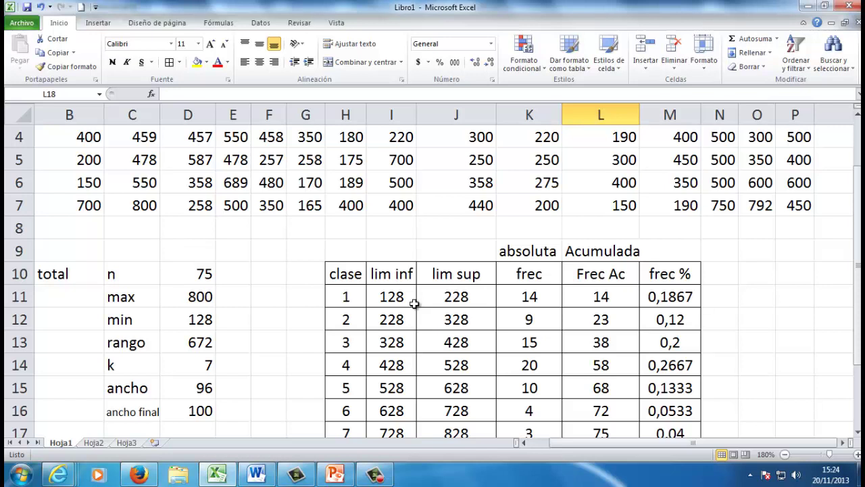
{"action": "scroll", "coordinate": [414, 304], "scroll_direction": "up", "scroll_amount": 1}
{"action": "scroll", "coordinate": [414, 303], "scroll_direction": "down", "scroll_amount": 2}
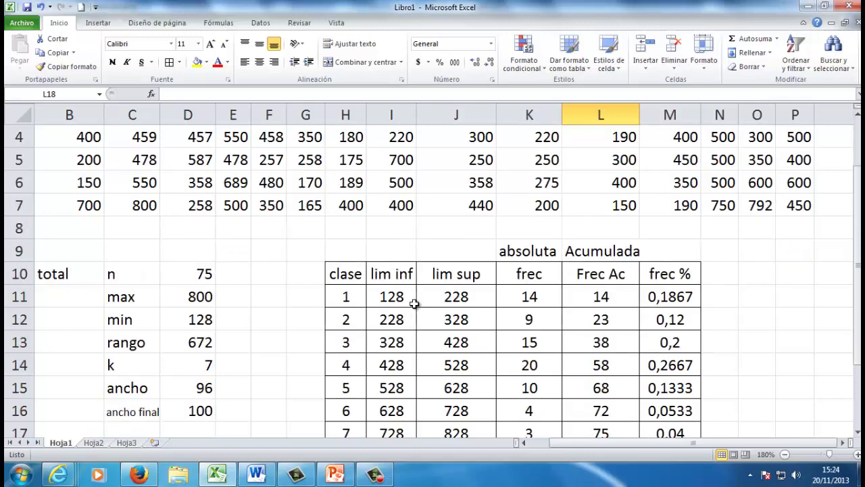